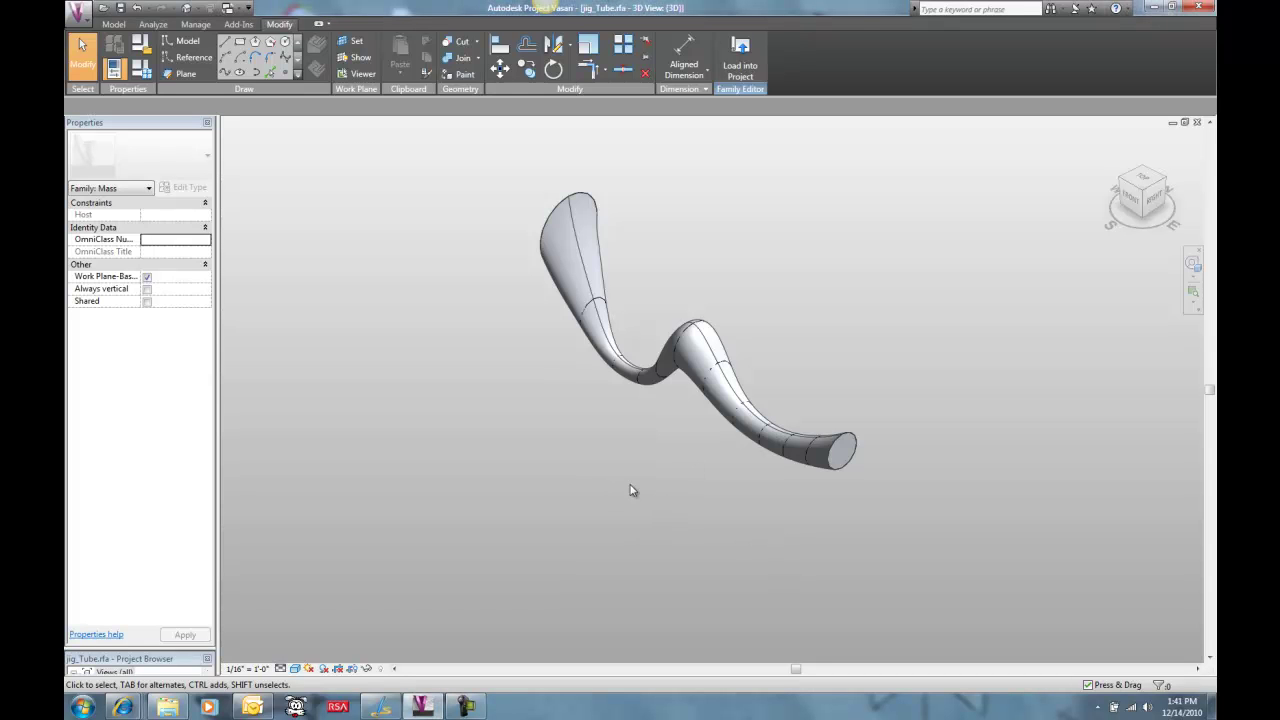
- Turn on the display of annotation categories in the 3D view
{"action": "middle_click_drag", "start_coordinate": [623, 491], "coordinate": [575, 452], "text": "shift"}
{"action": "scroll", "coordinate": [660, 309], "scroll_direction": "up", "scroll_amount": 3}
{"action": "scroll", "coordinate": [657, 314], "scroll_direction": "down", "scroll_amount": 2}
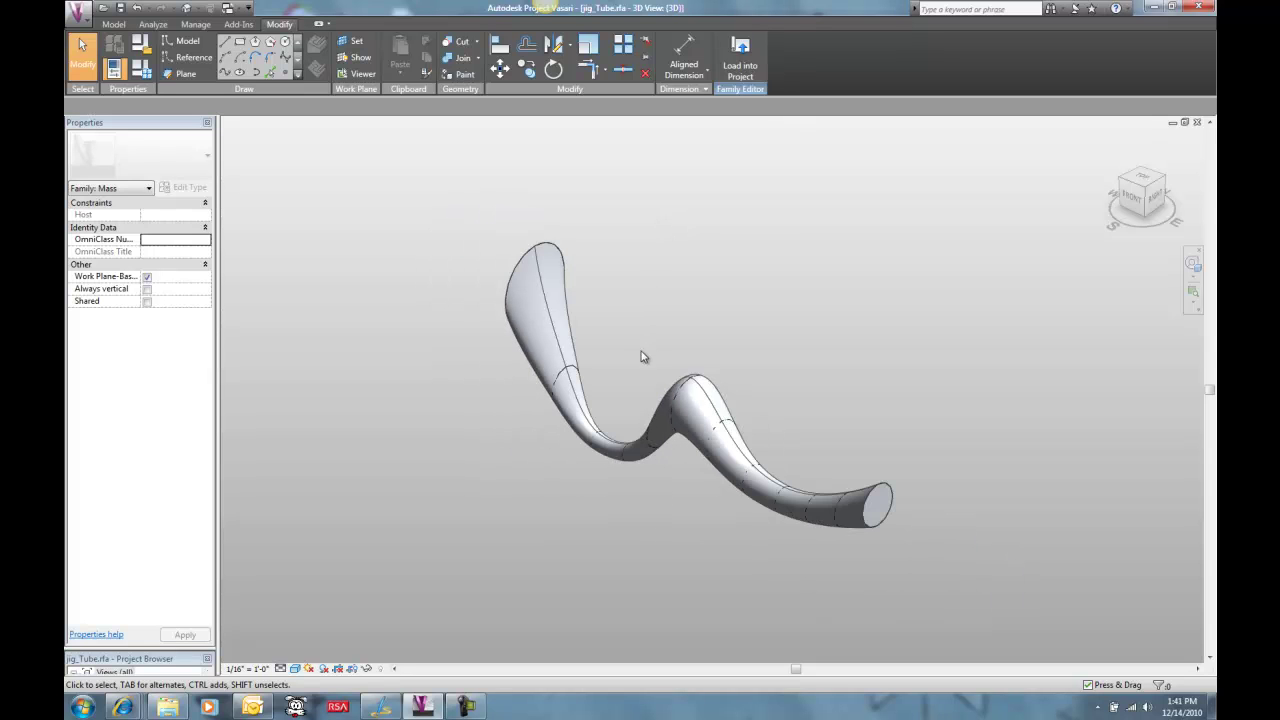
{"action": "scroll", "coordinate": [630, 365], "scroll_direction": "up", "scroll_amount": 1}
{"action": "key", "text": "v"}
{"action": "key", "text": "g"}
{"action": "left_click", "coordinate": [499, 172]}
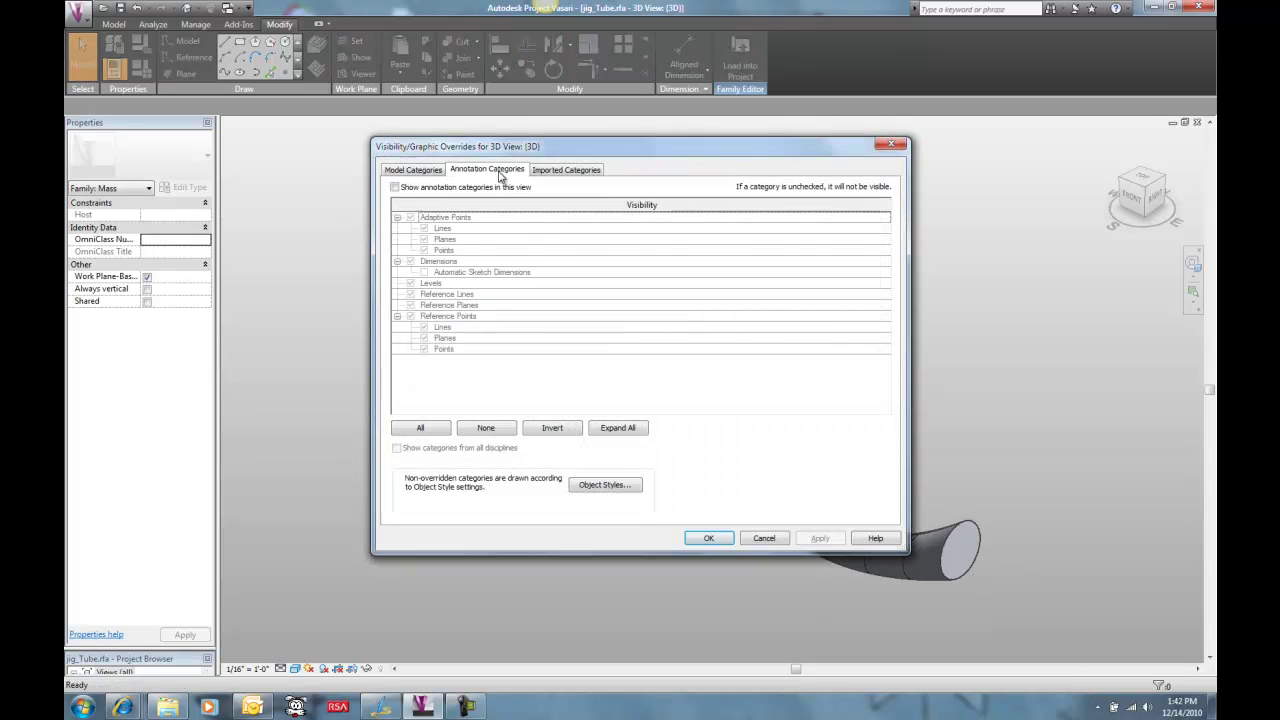
{"action": "left_click", "coordinate": [395, 187]}
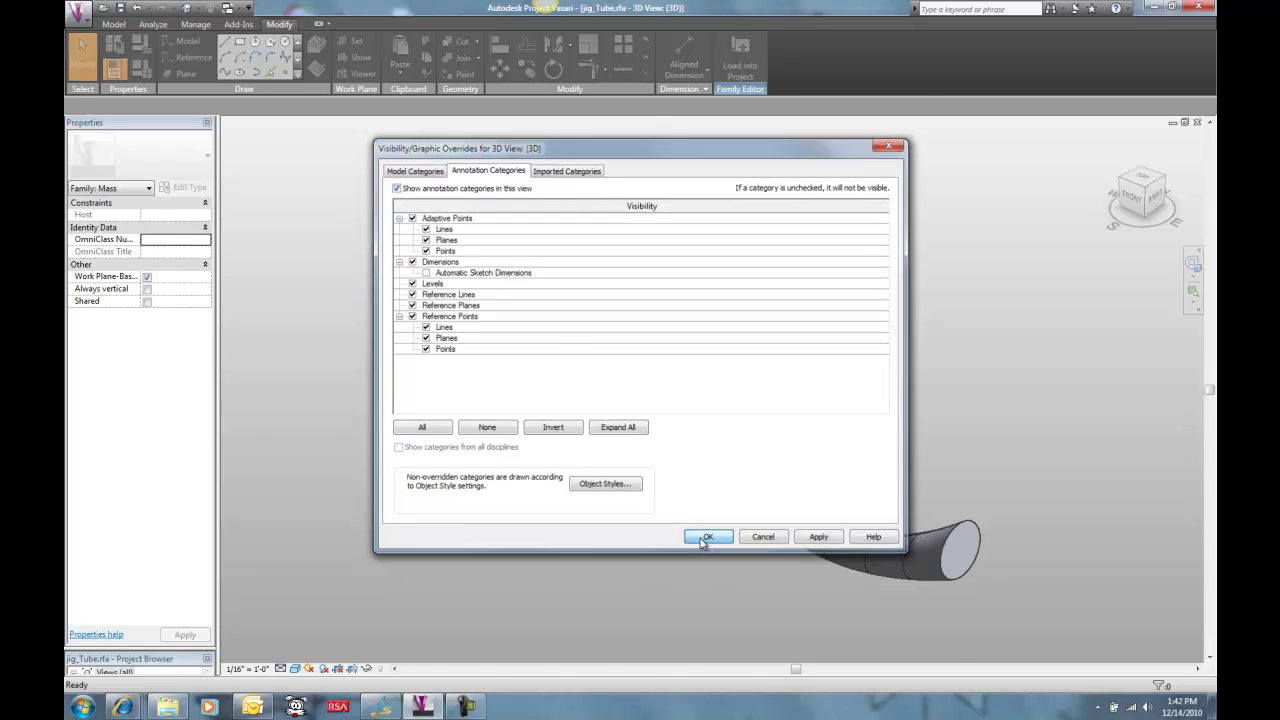
{"action": "left_click", "coordinate": [700, 542]}
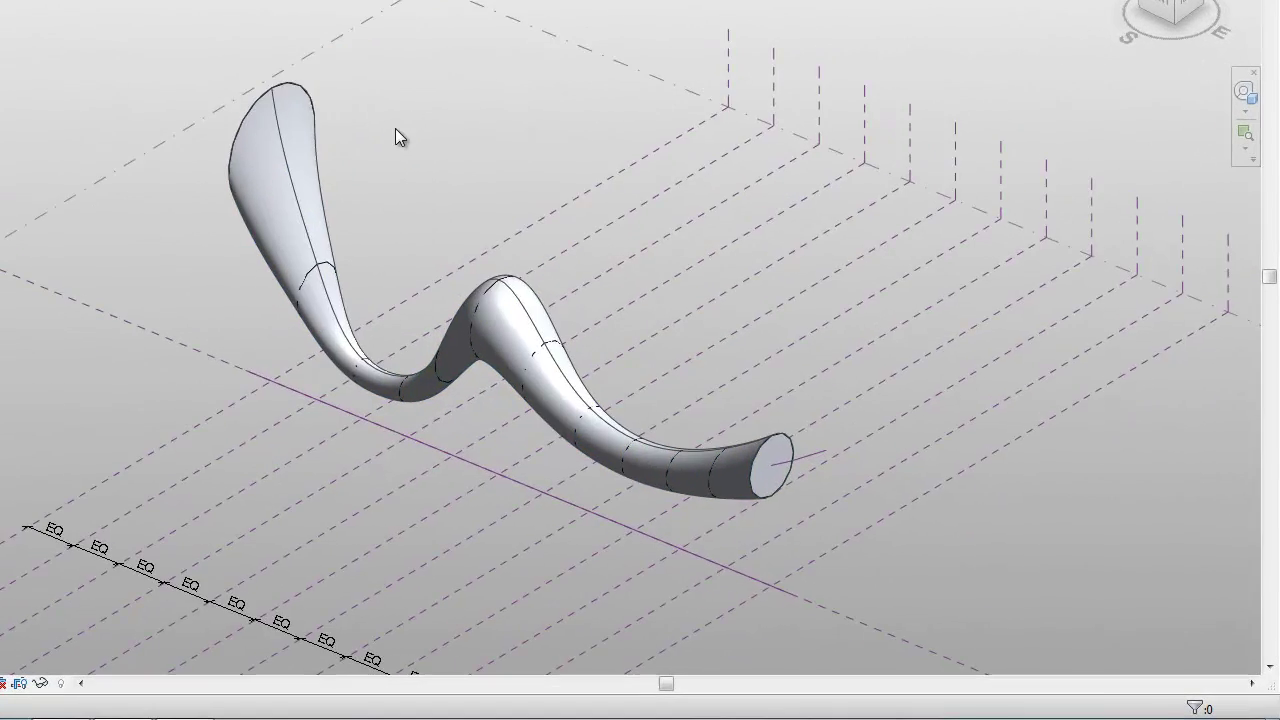
- Delete the tube form from around its circle profiles and spline
{"action": "middle_click_drag", "start_coordinate": [395, 128], "coordinate": [353, 180], "text": "shift"}
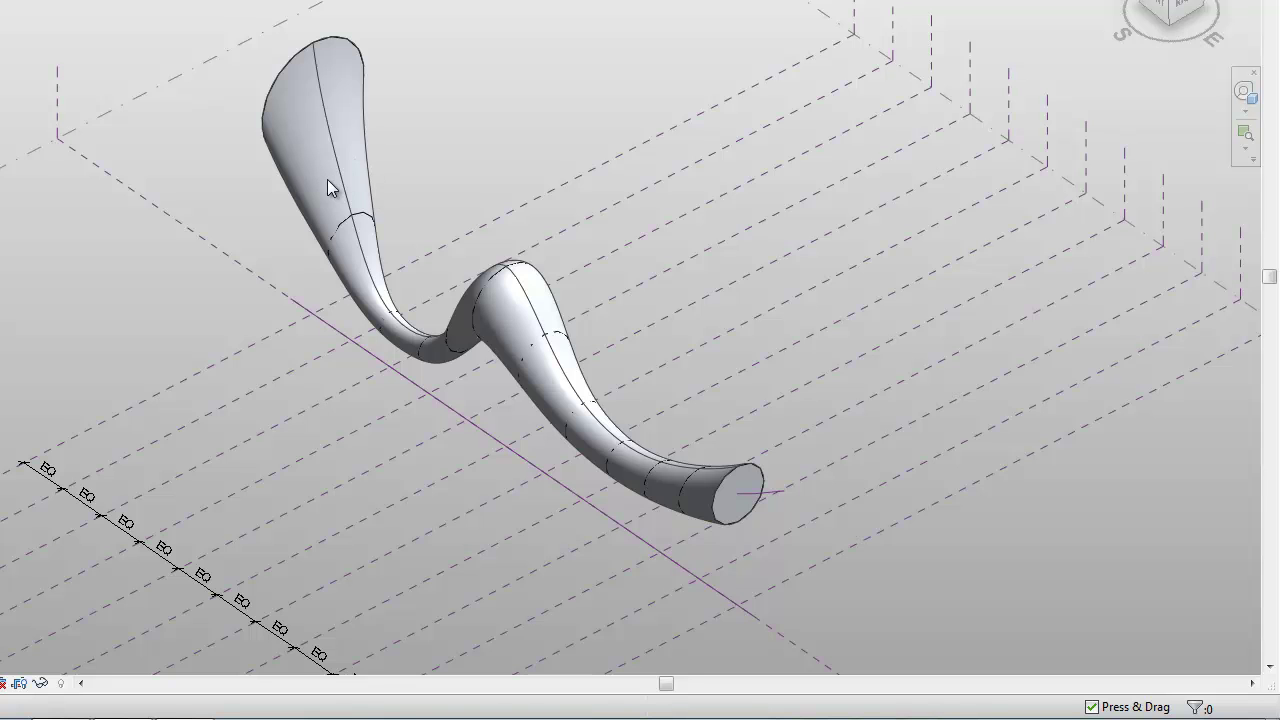
{"action": "mouse_move", "coordinate": [423, 150]}
{"action": "middle_mouse_down", "text": "shift"}
{"action": "mouse_move", "coordinate": [486, 114]}
{"action": "mouse_move", "coordinate": [440, 160]}
{"action": "middle_mouse_up", "text": "shift"}
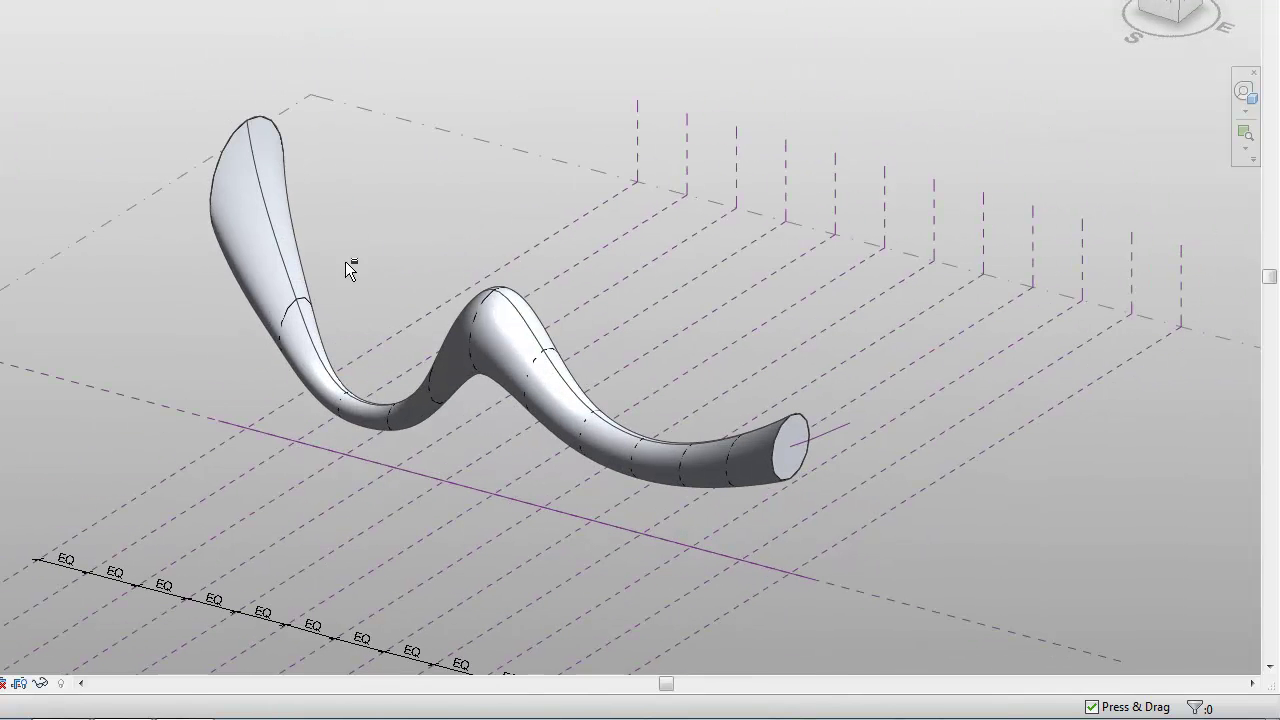
{"action": "left_click", "coordinate": [278, 288]}
{"action": "key", "text": "Delete"}
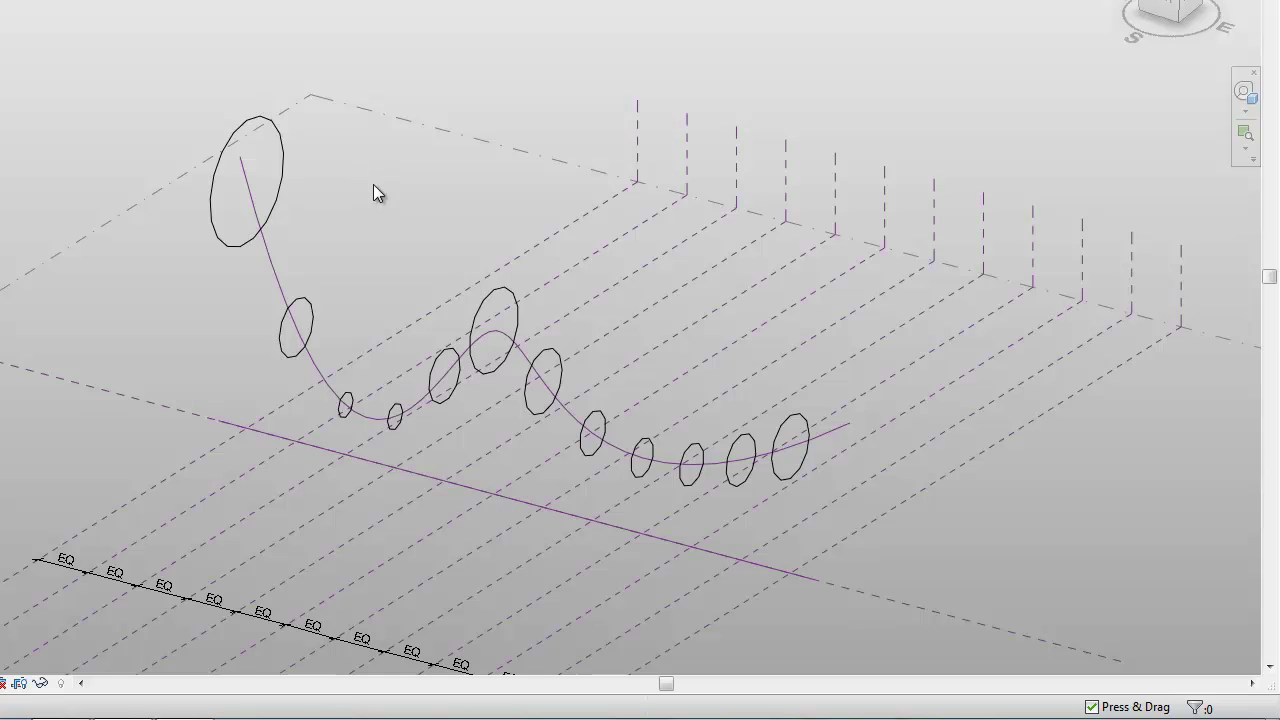
{"action": "middle_click_drag", "start_coordinate": [398, 207], "coordinate": [392, 146], "text": "shift"}
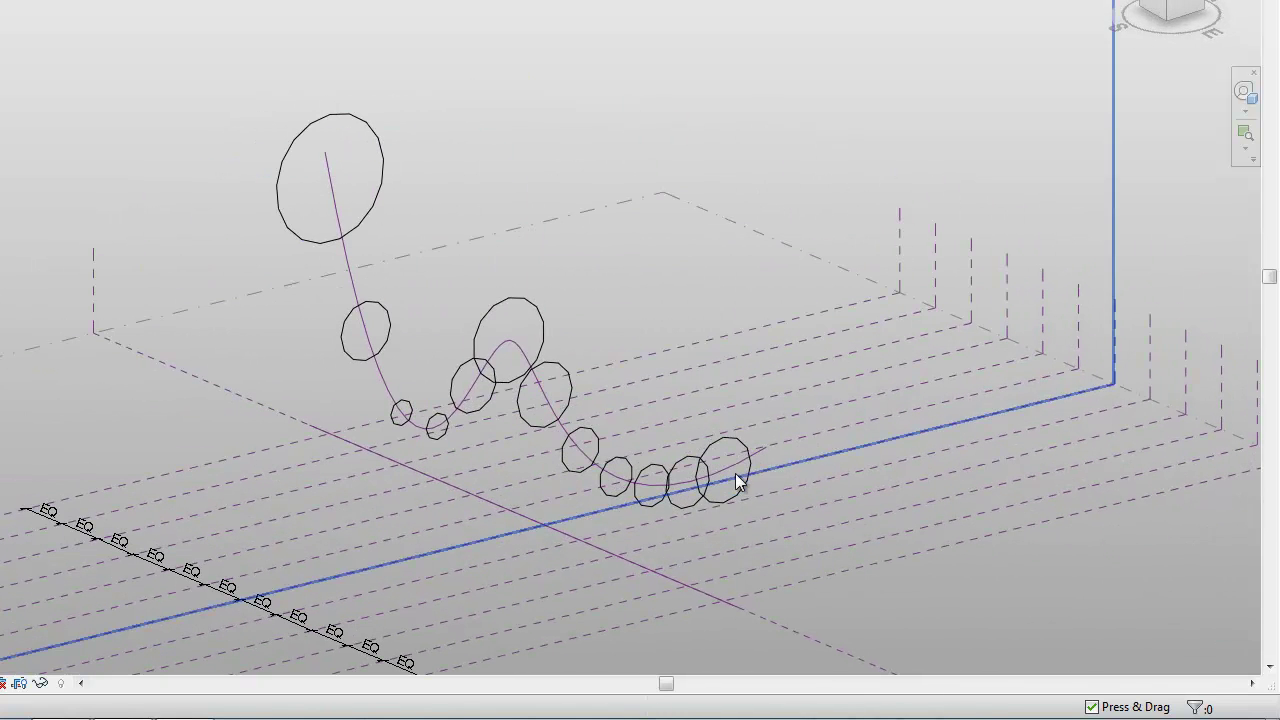
- Try creating a form through the three circles at the spline's raised end, and undo back to the full tube
{"action": "left_click", "coordinate": [668, 483]}
{"action": "left_click", "coordinate": [443, 250]}
{"action": "left_click", "coordinate": [408, 119]}
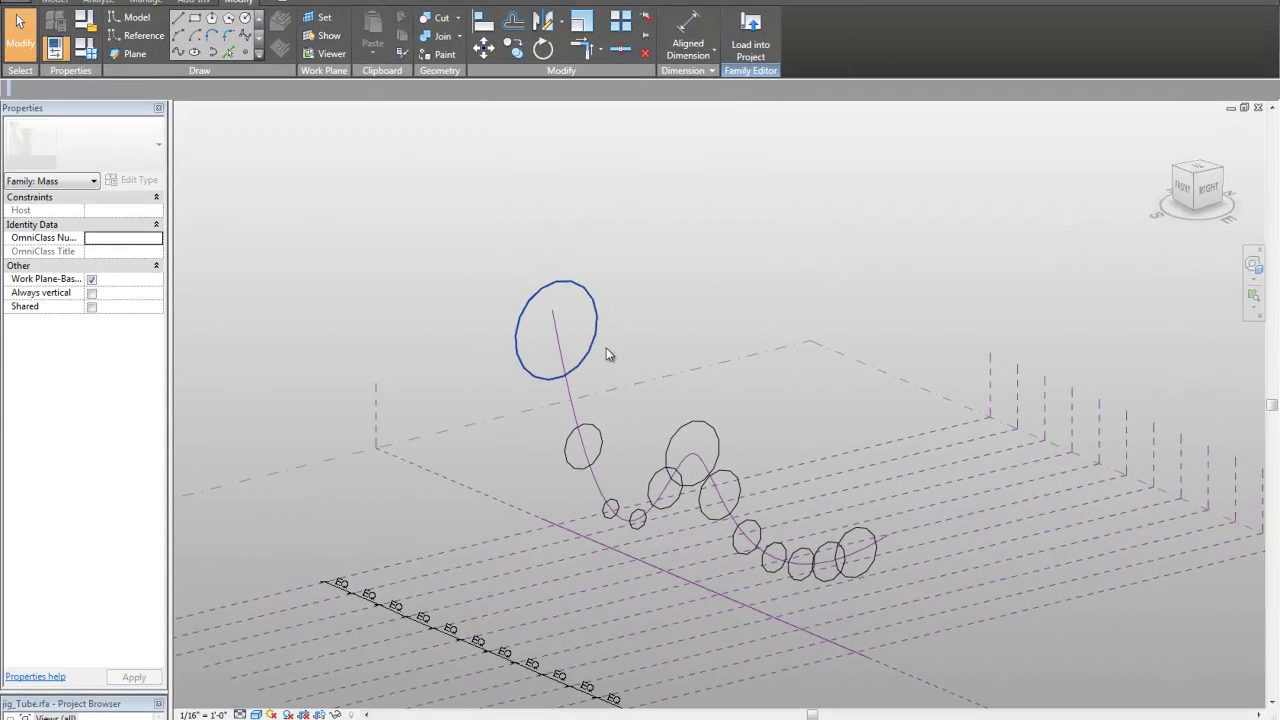
{"action": "left_click", "coordinate": [598, 450]}
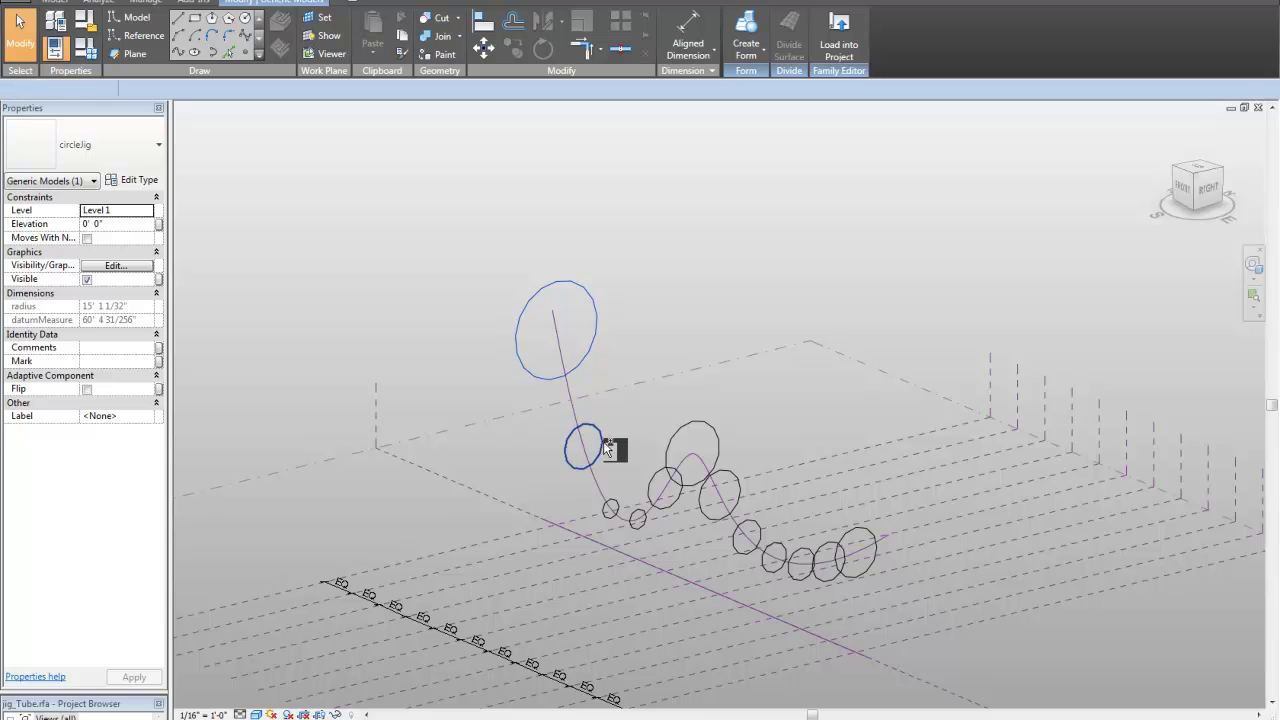
{"action": "left_click", "coordinate": [610, 508], "text": "ctrl"}
{"action": "left_click", "coordinate": [622, 510], "text": "ctrl"}
{"action": "left_click", "coordinate": [746, 40]}
{"action": "middle_click_drag", "start_coordinate": [482, 388], "coordinate": [497, 483], "text": "shift"}
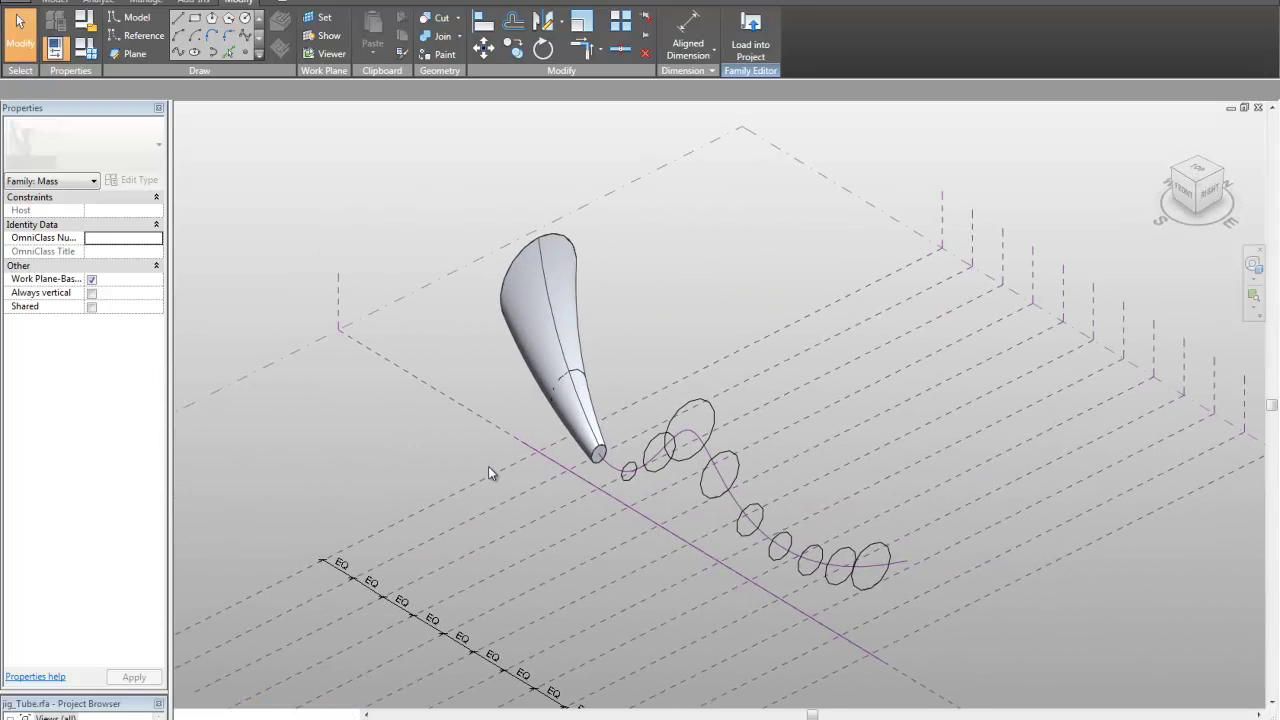
{"action": "key", "text": "ctrl+z"}
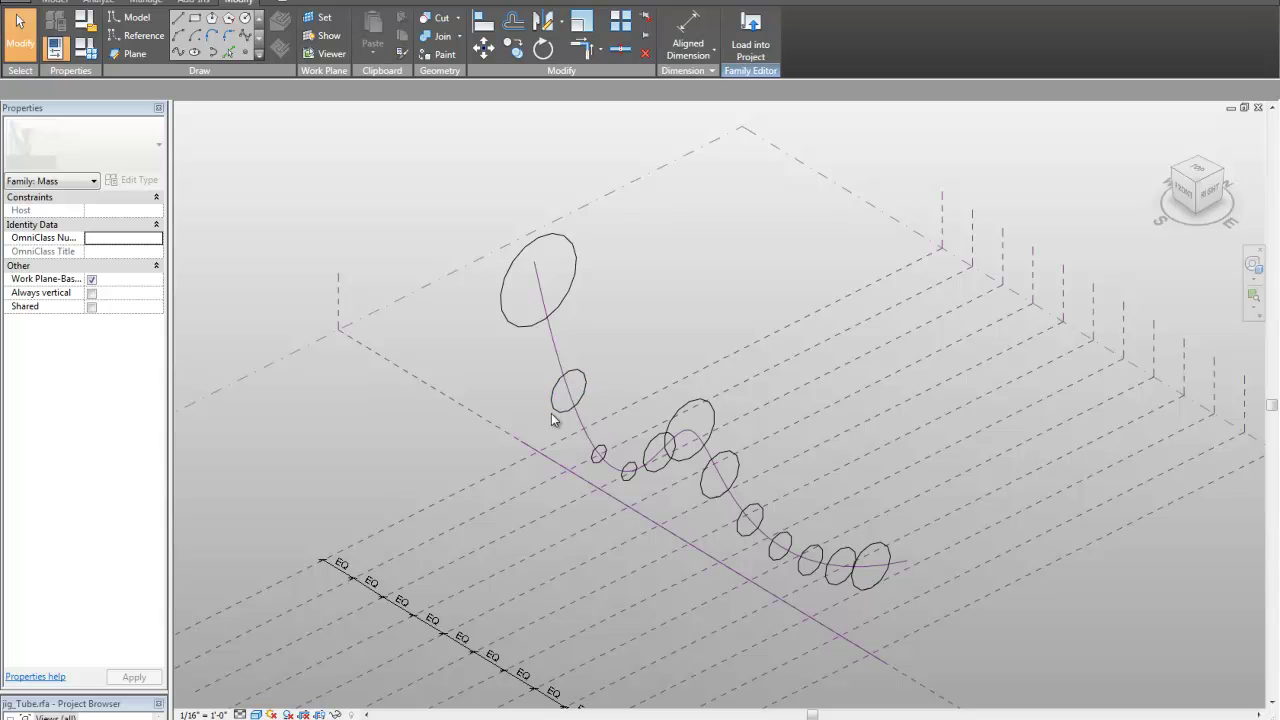
{"action": "key", "text": "ctrl+y"}
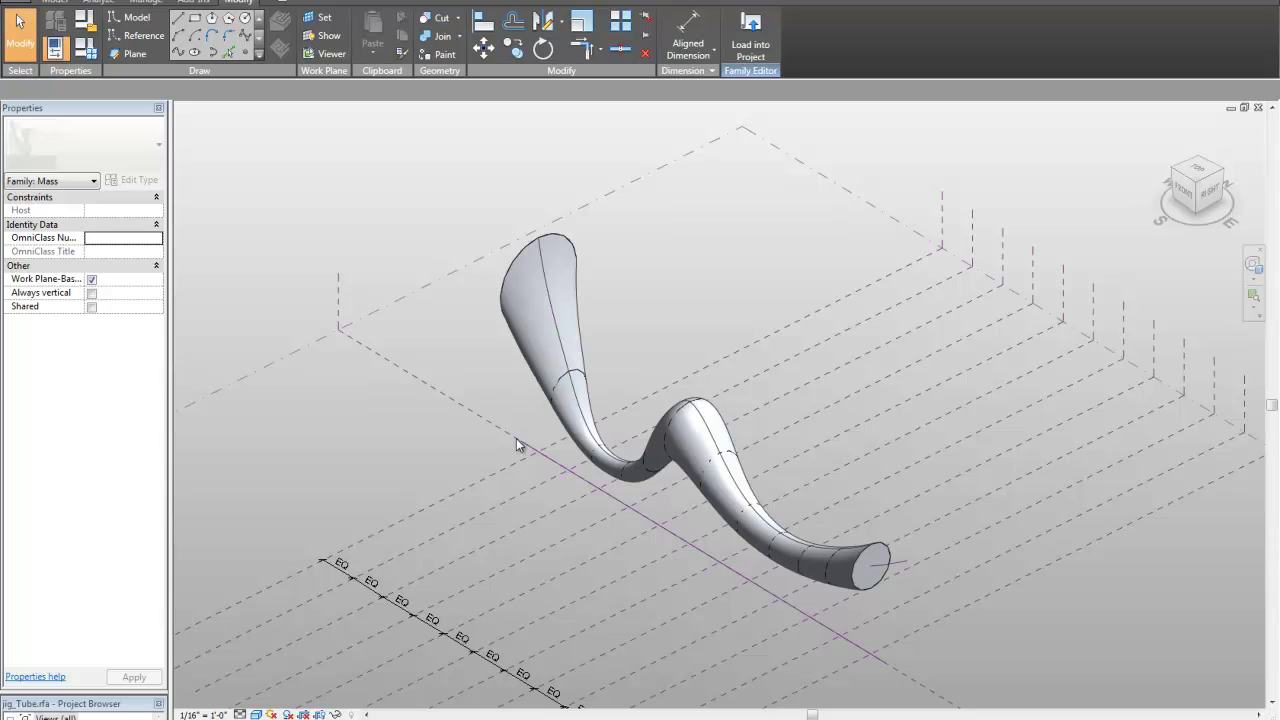
- Display the view in wireframe and raise the driving spline's first low control point, making the spline about 190' long
{"action": "key", "text": "w"}
{"action": "key", "text": "f"}
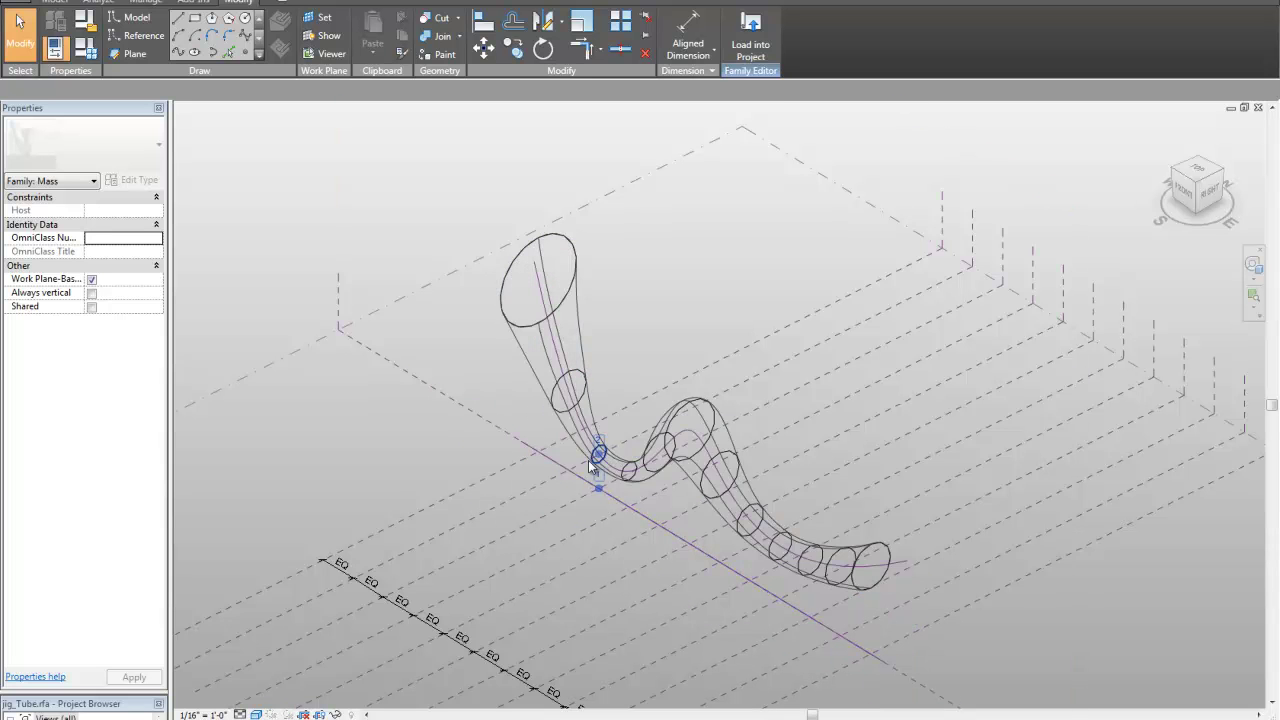
{"action": "left_click", "coordinate": [620, 468]}
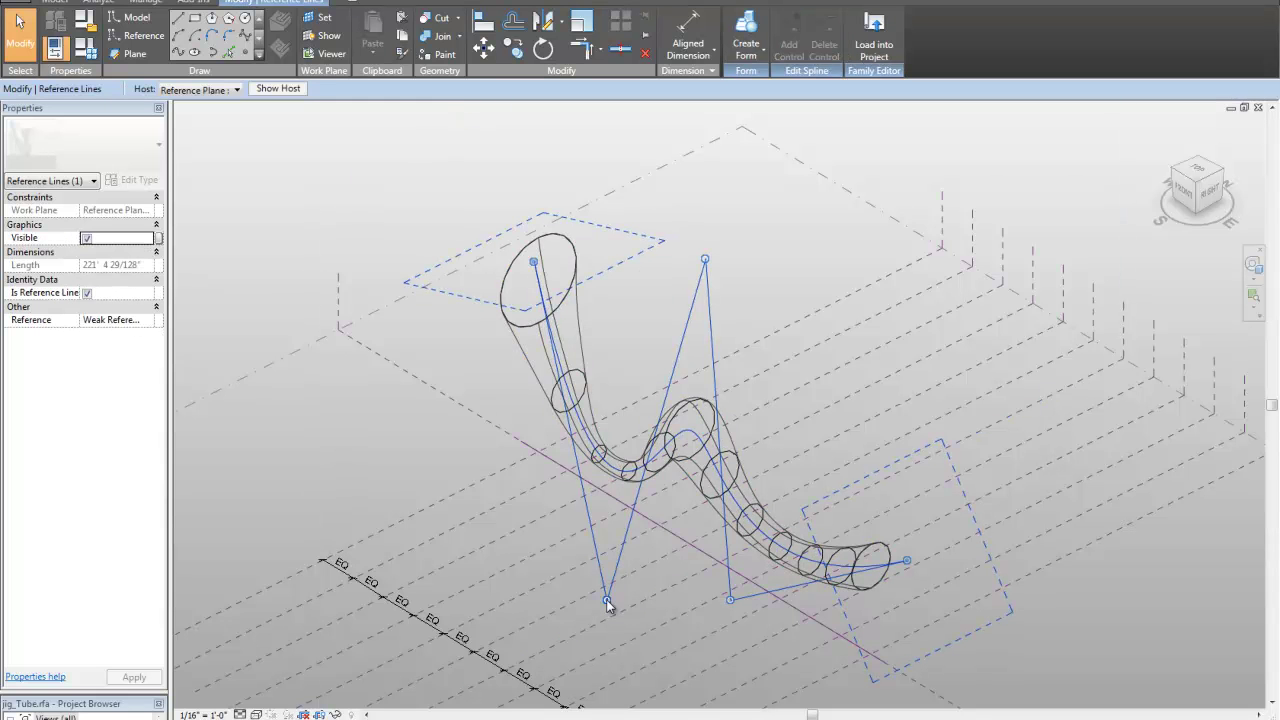
{"action": "left_click_drag", "start_coordinate": [606, 599], "coordinate": [612, 505]}
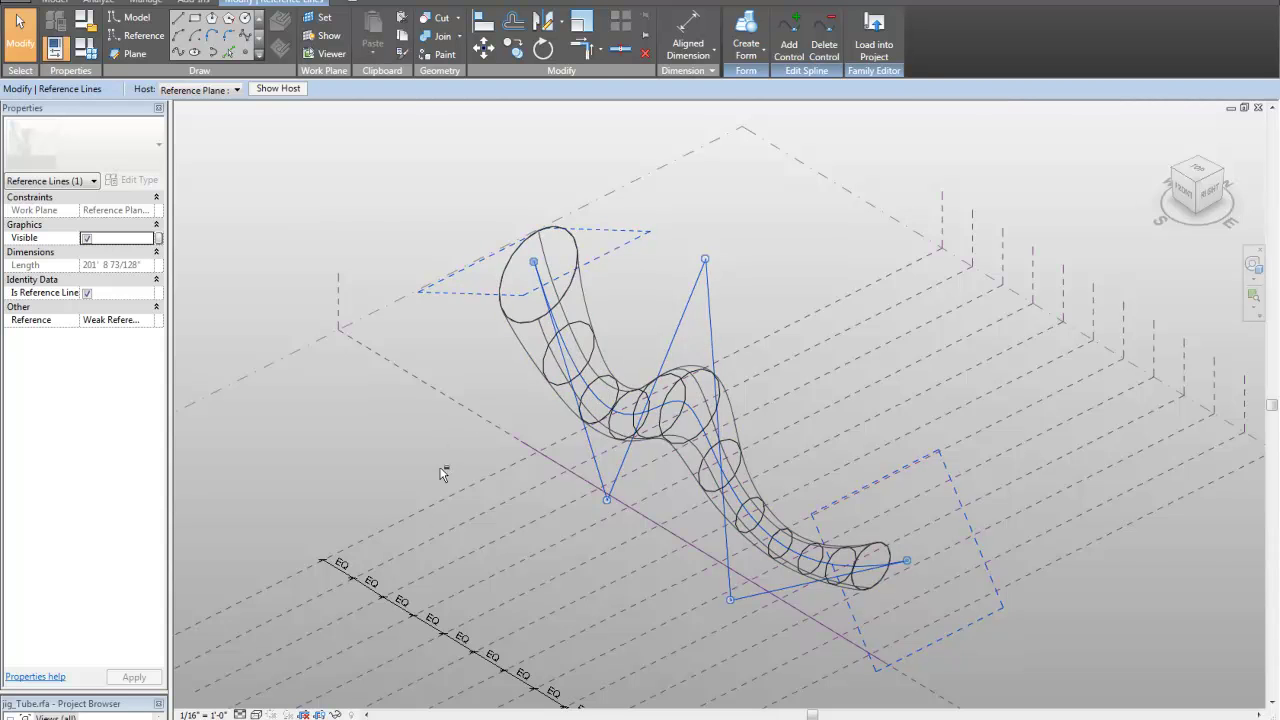
{"action": "middle_click_drag", "start_coordinate": [443, 474], "coordinate": [549, 483], "text": "shift"}
{"action": "left_click_drag", "start_coordinate": [579, 551], "coordinate": [588, 428]}
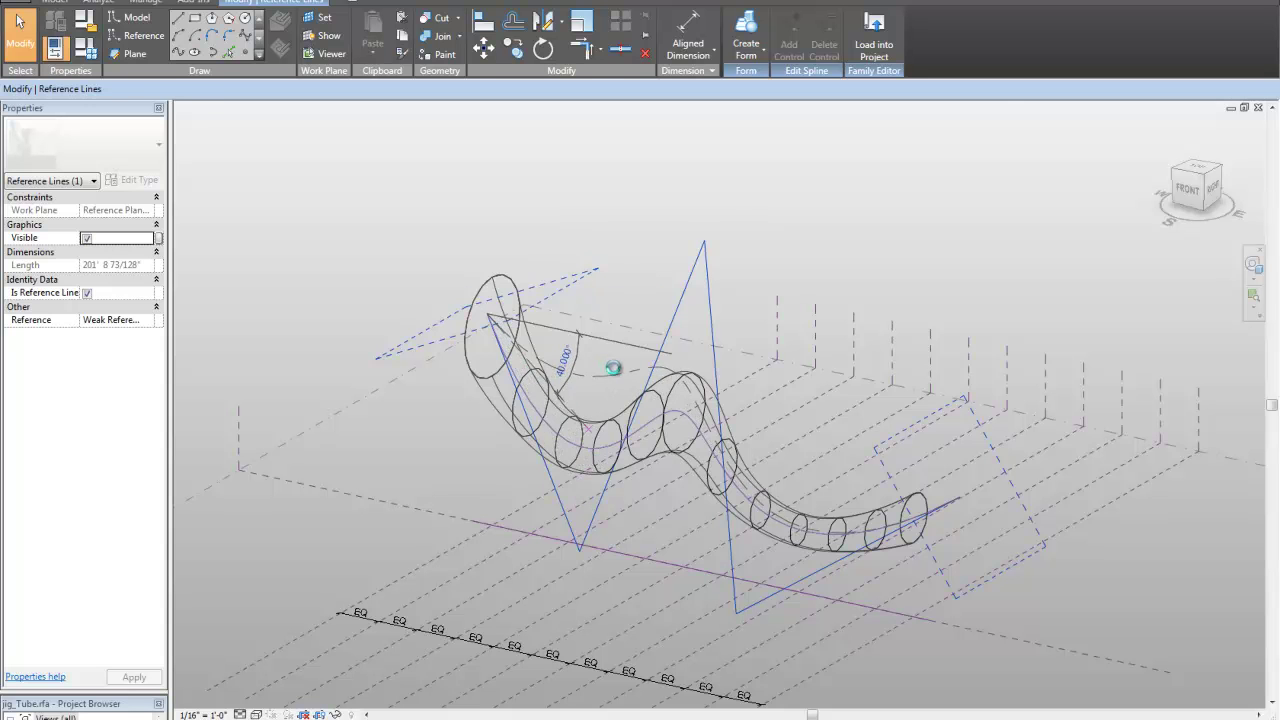
{"action": "left_click_drag", "start_coordinate": [610, 367], "coordinate": [608, 366]}
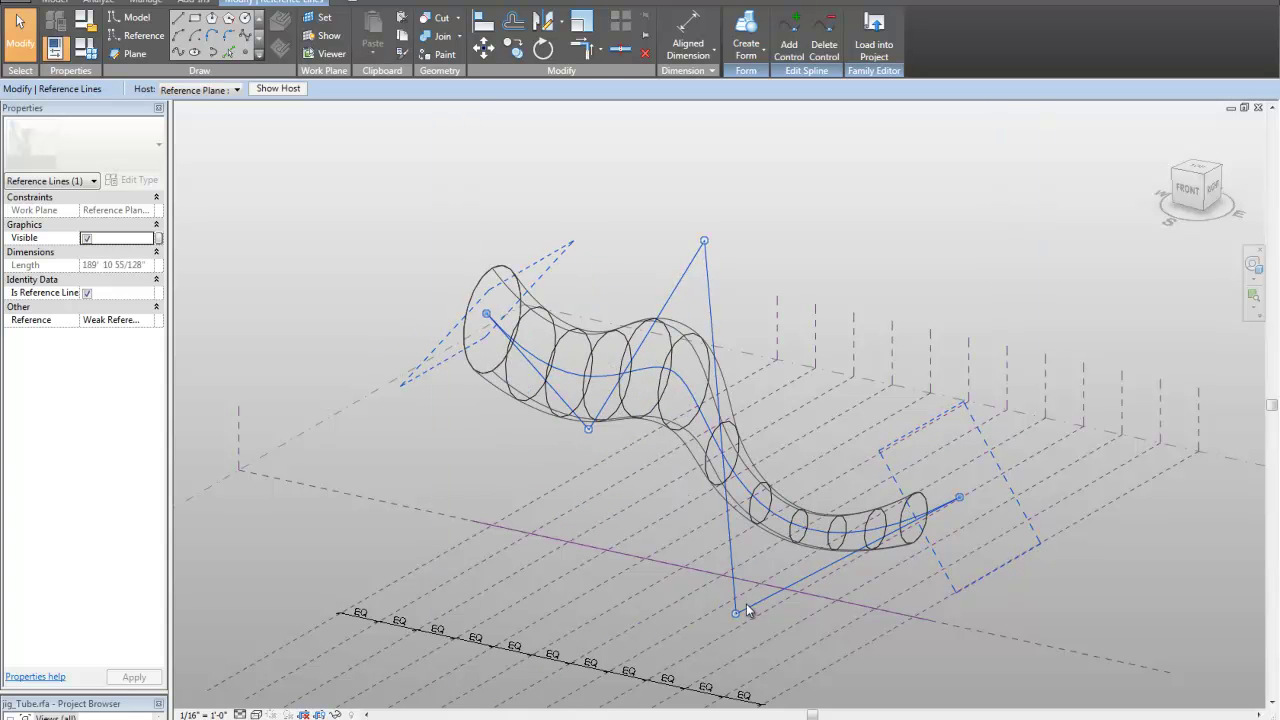
- Lower the driving spline's second low control point, making the spline about 196' long, and deselect it
{"action": "left_click_drag", "start_coordinate": [733, 612], "coordinate": [741, 655]}
{"action": "left_click_drag", "start_coordinate": [797, 507], "coordinate": [803, 588]}
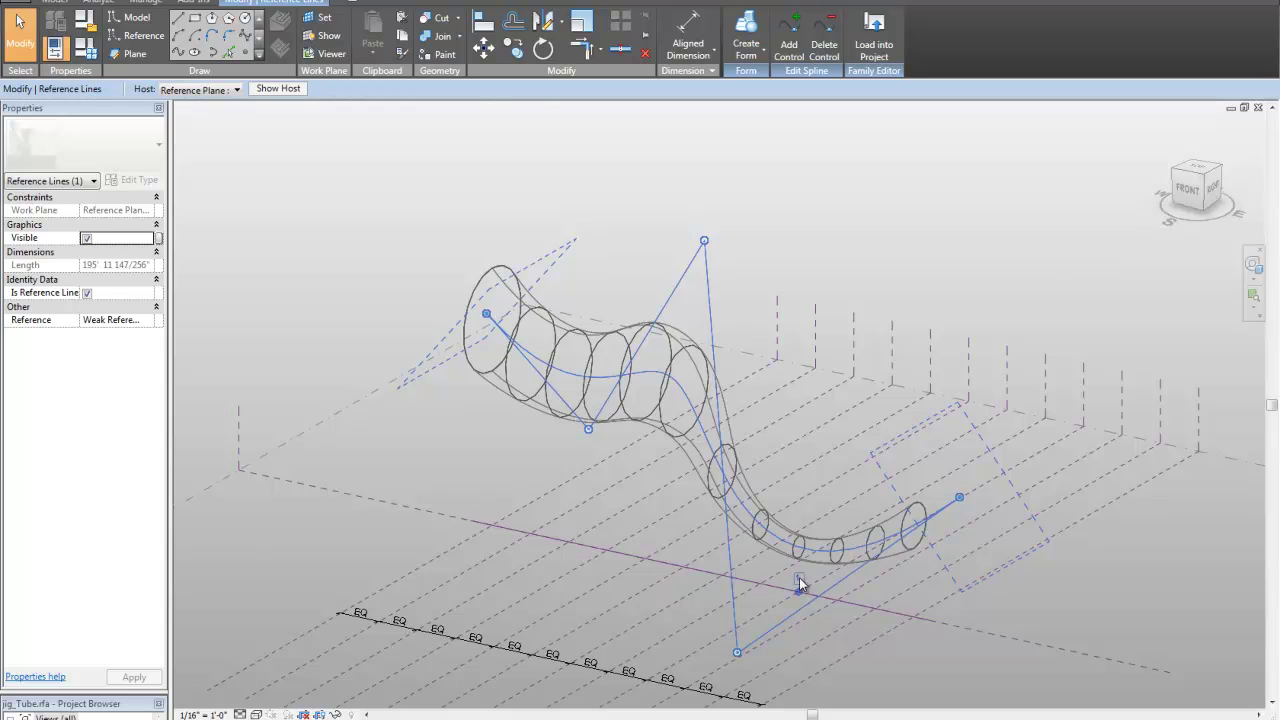
{"action": "left_click", "coordinate": [462, 449]}
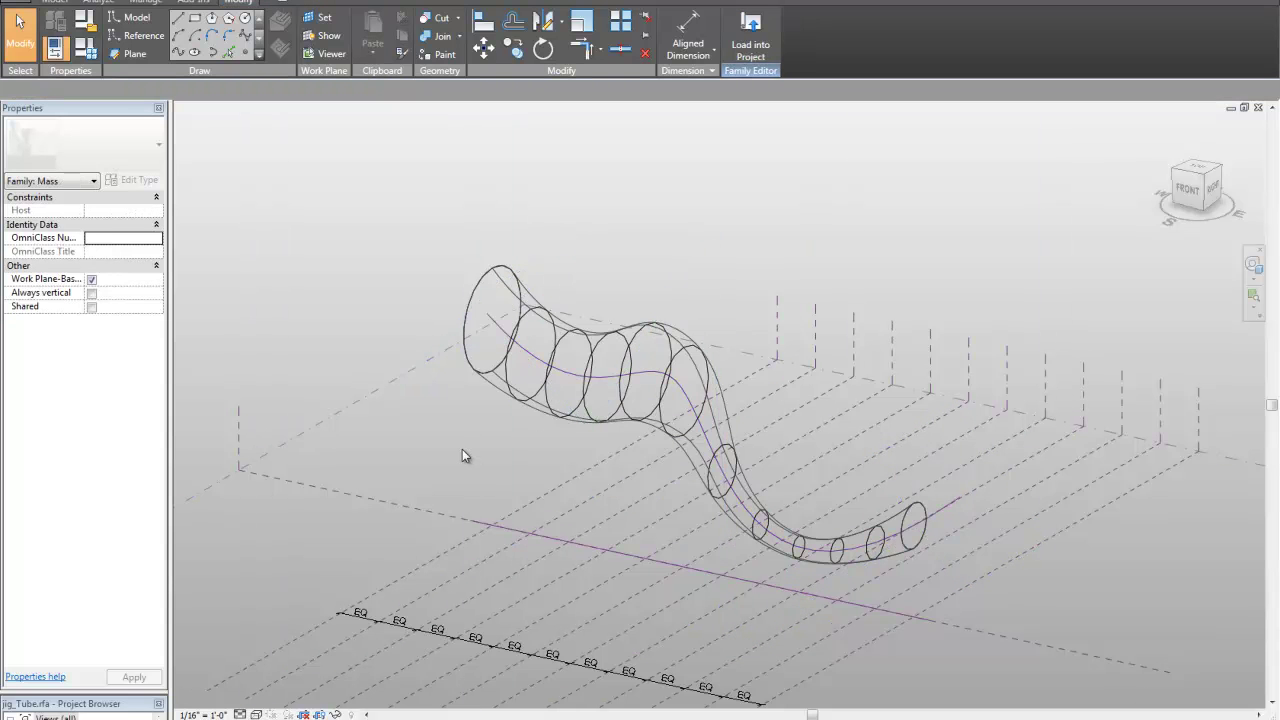
- Display the view shaded and delete the tube form, keeping its circle profiles
{"action": "mouse_move", "coordinate": [480, 457]}
{"action": "middle_mouse_down", "text": "shift"}
{"action": "mouse_move", "coordinate": [336, 389]}
{"action": "mouse_move", "coordinate": [409, 366]}
{"action": "mouse_move", "coordinate": [443, 506]}
{"action": "mouse_move", "coordinate": [334, 475]}
{"action": "mouse_move", "coordinate": [397, 477]}
{"action": "mouse_move", "coordinate": [383, 489]}
{"action": "mouse_move", "coordinate": [469, 474]}
{"action": "mouse_move", "coordinate": [508, 492]}
{"action": "mouse_move", "coordinate": [500, 457]}
{"action": "middle_mouse_up", "text": "shift"}
{"action": "left_click", "coordinate": [474, 326]}
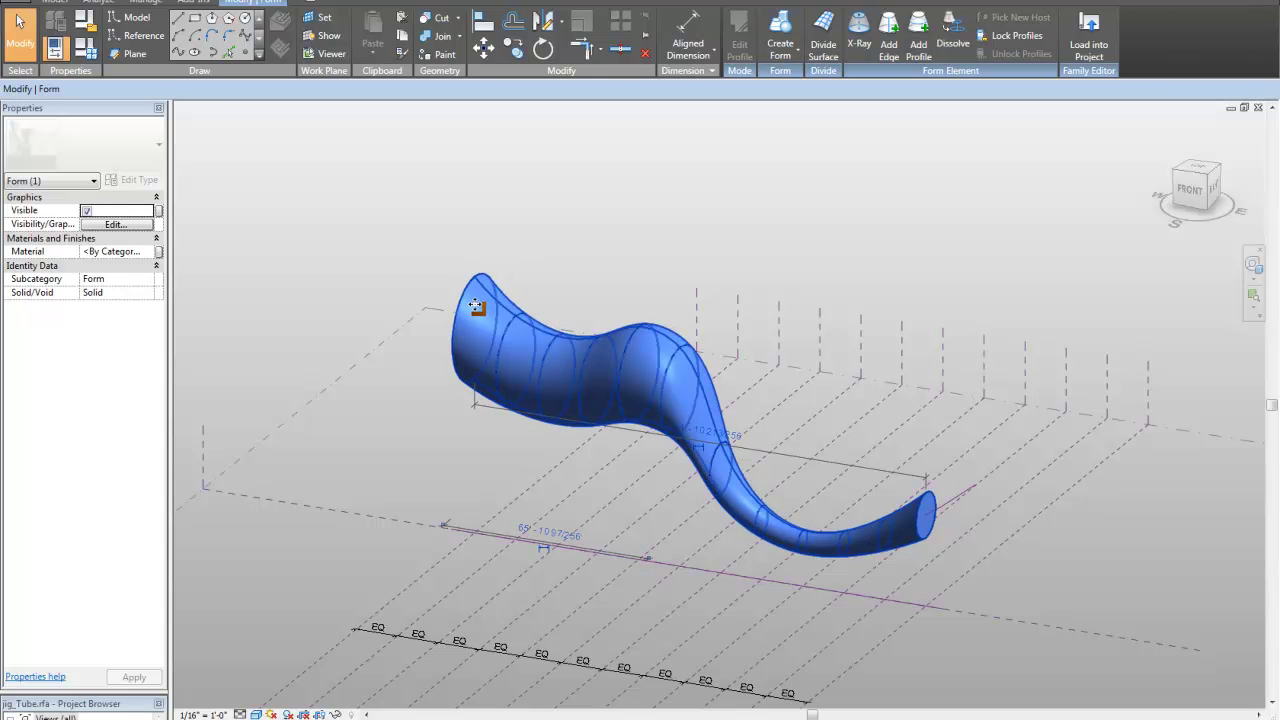
{"action": "middle_click_drag", "start_coordinate": [440, 448], "coordinate": [355, 482], "text": "shift"}
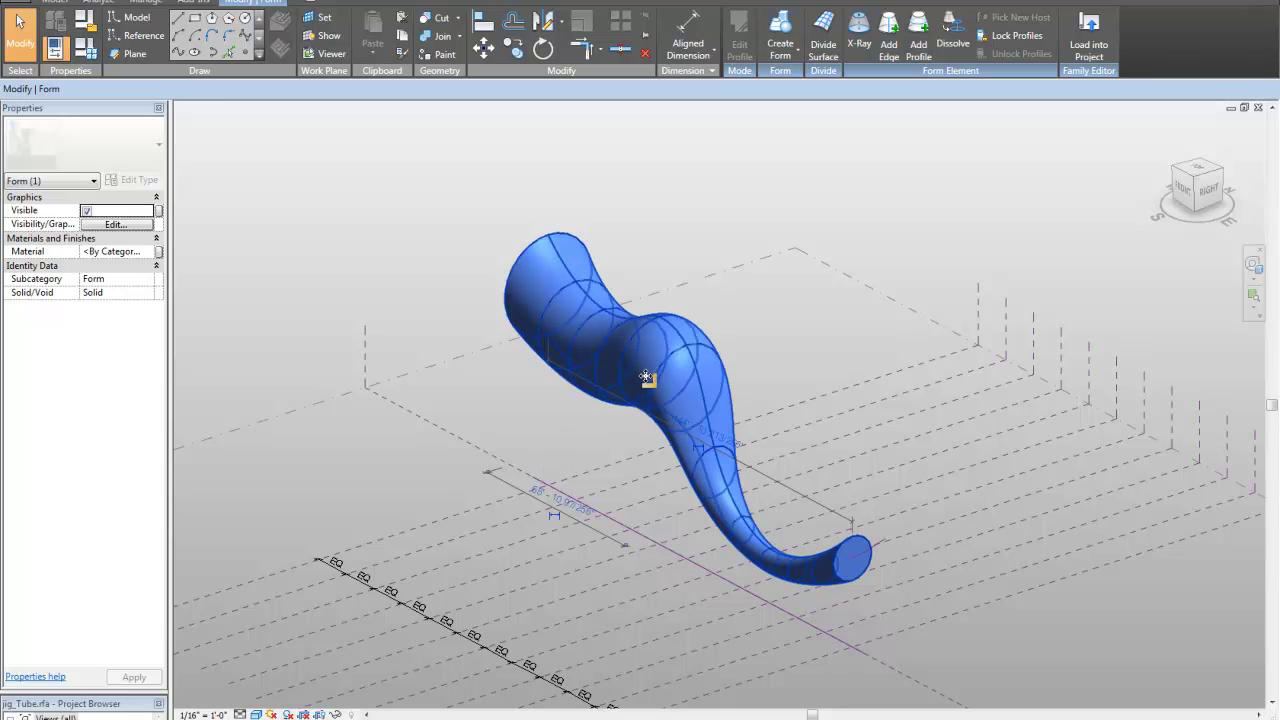
{"action": "key", "text": "Delete"}
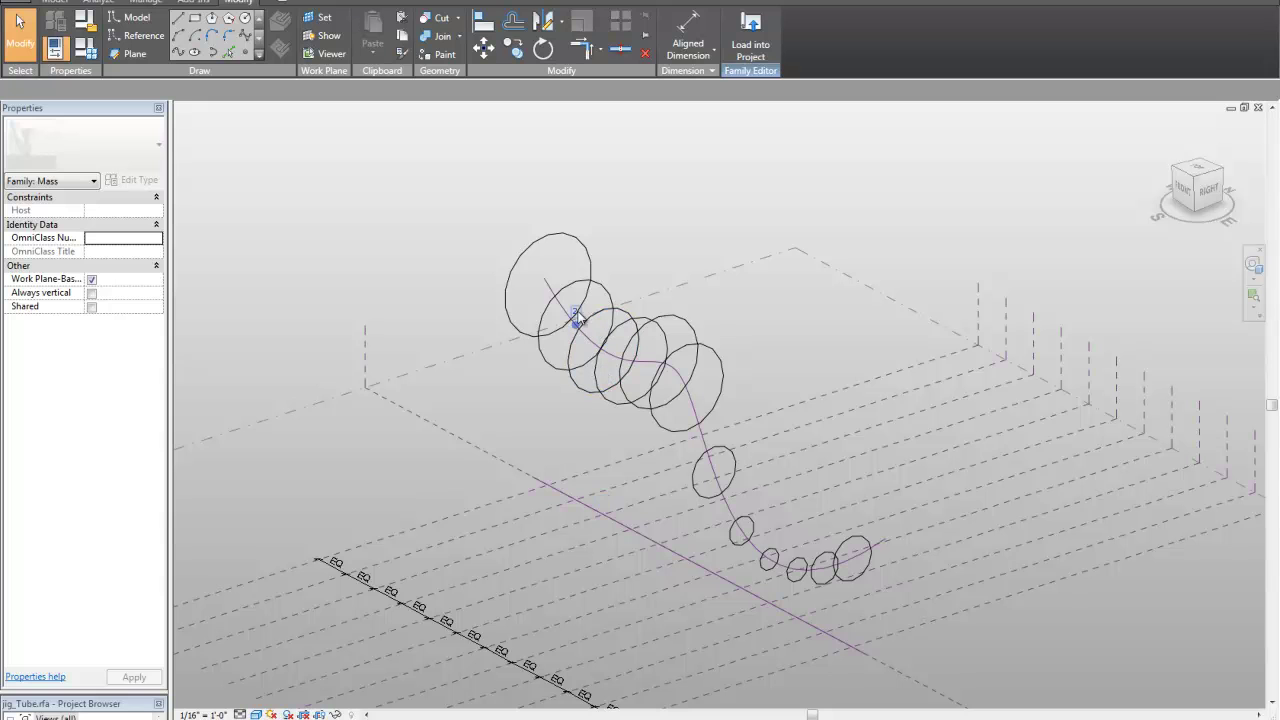
- Open the third circle profile's family for editing and move adaptive point 1 away until datumMeasure is about 37'
{"action": "left_click", "coordinate": [567, 390]}
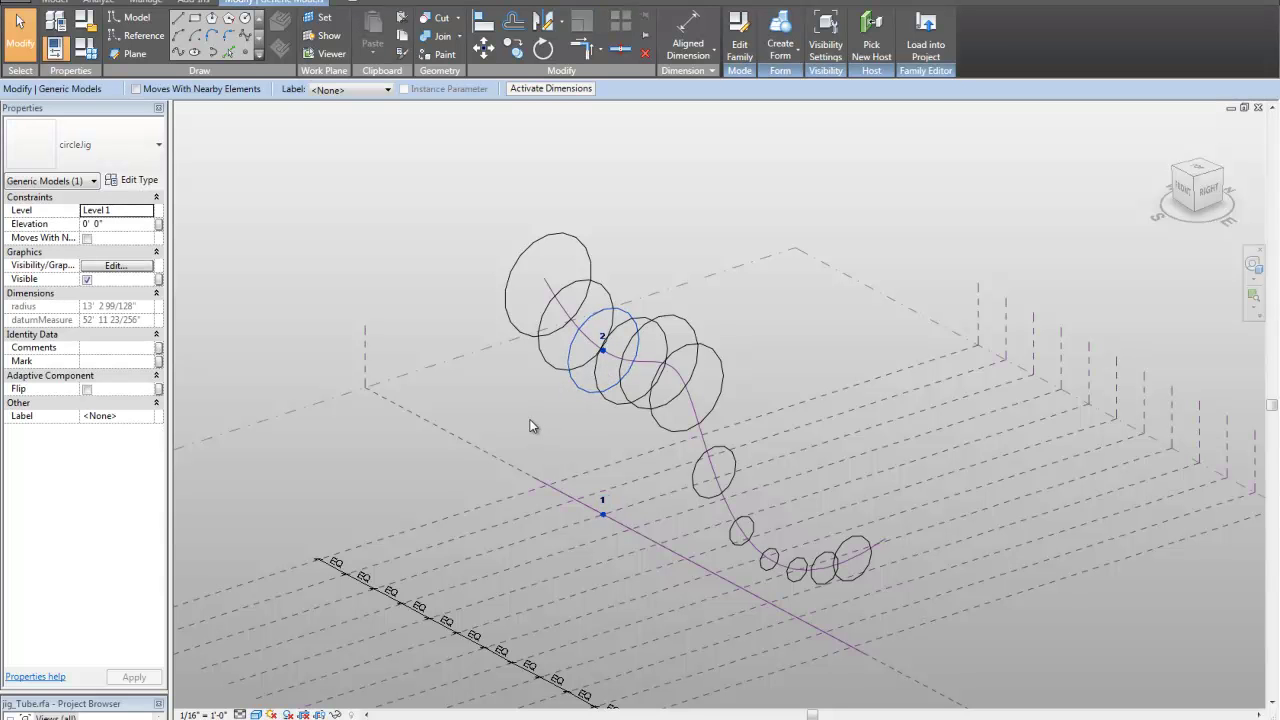
{"action": "left_click", "coordinate": [739, 30]}
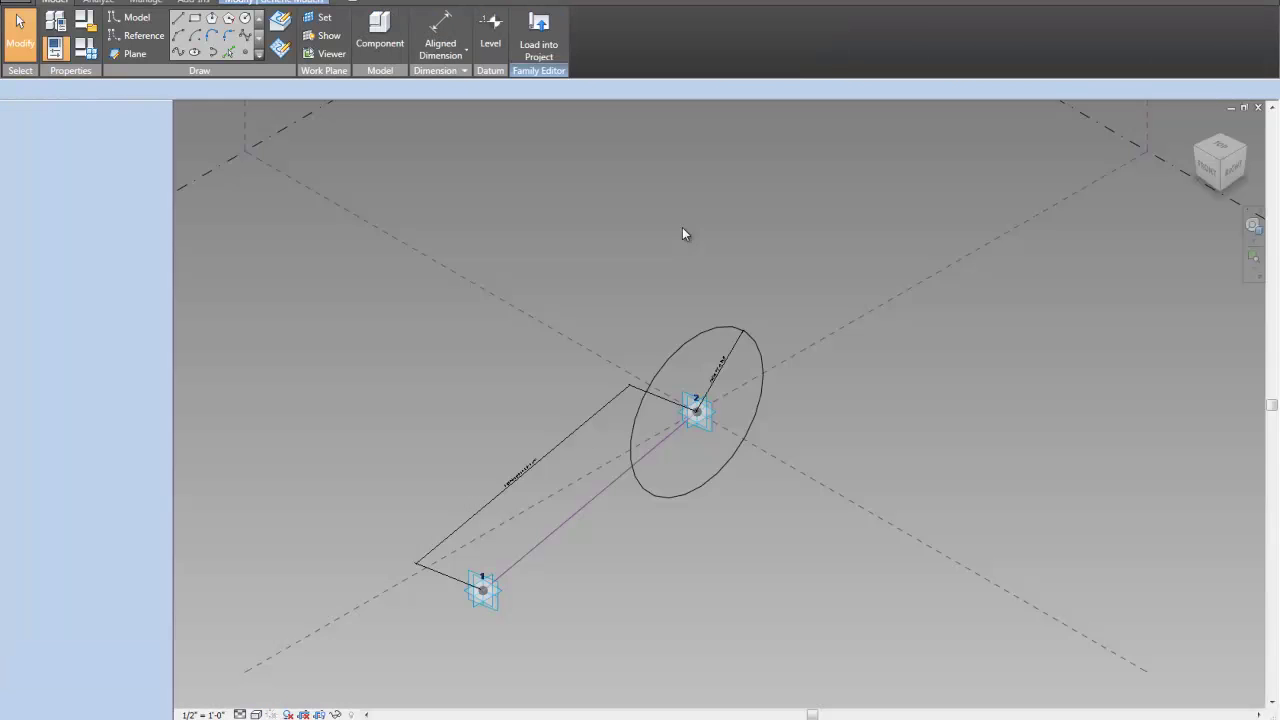
{"action": "left_click", "coordinate": [483, 588]}
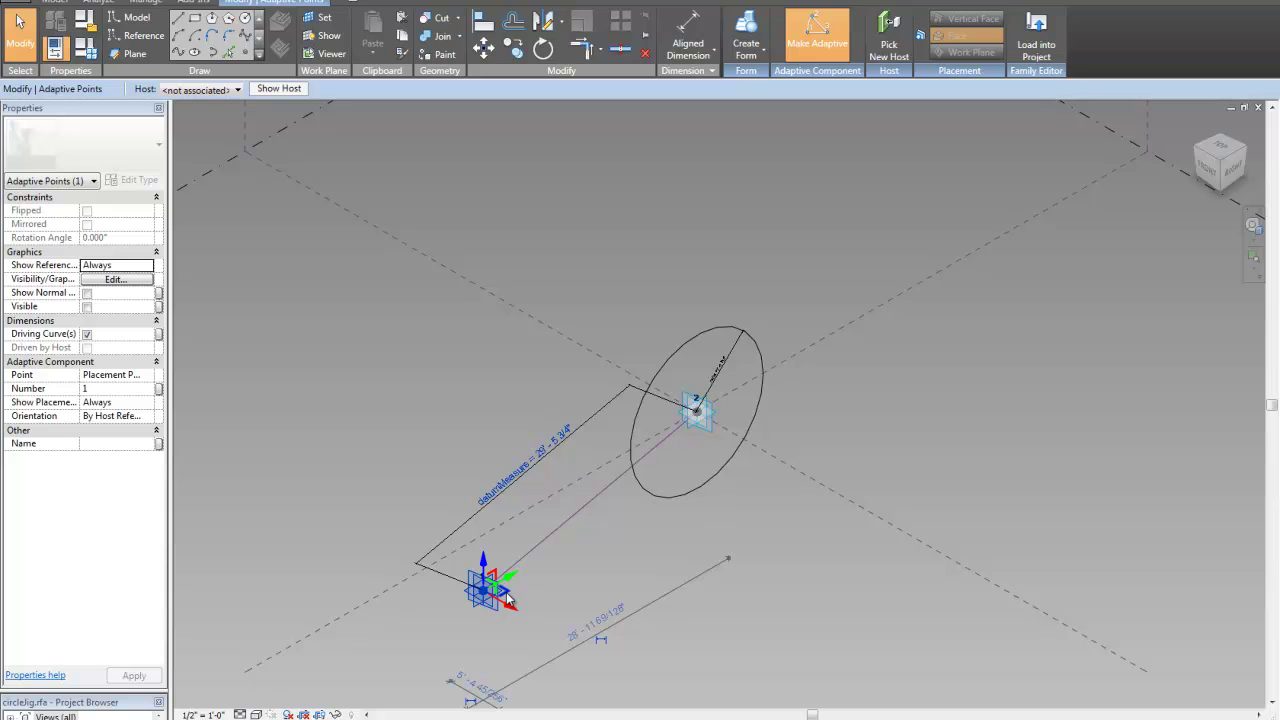
{"action": "left_click_drag", "start_coordinate": [507, 598], "coordinate": [397, 610]}
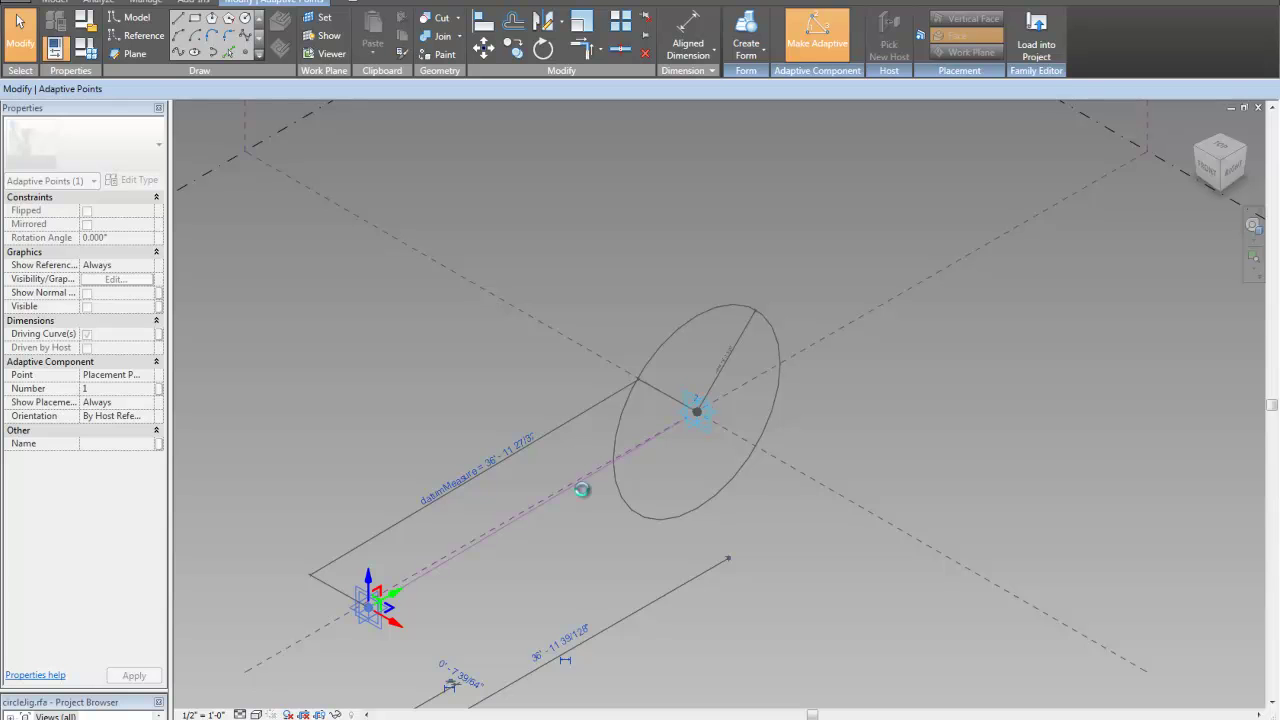
{"action": "key", "text": "Escape"}
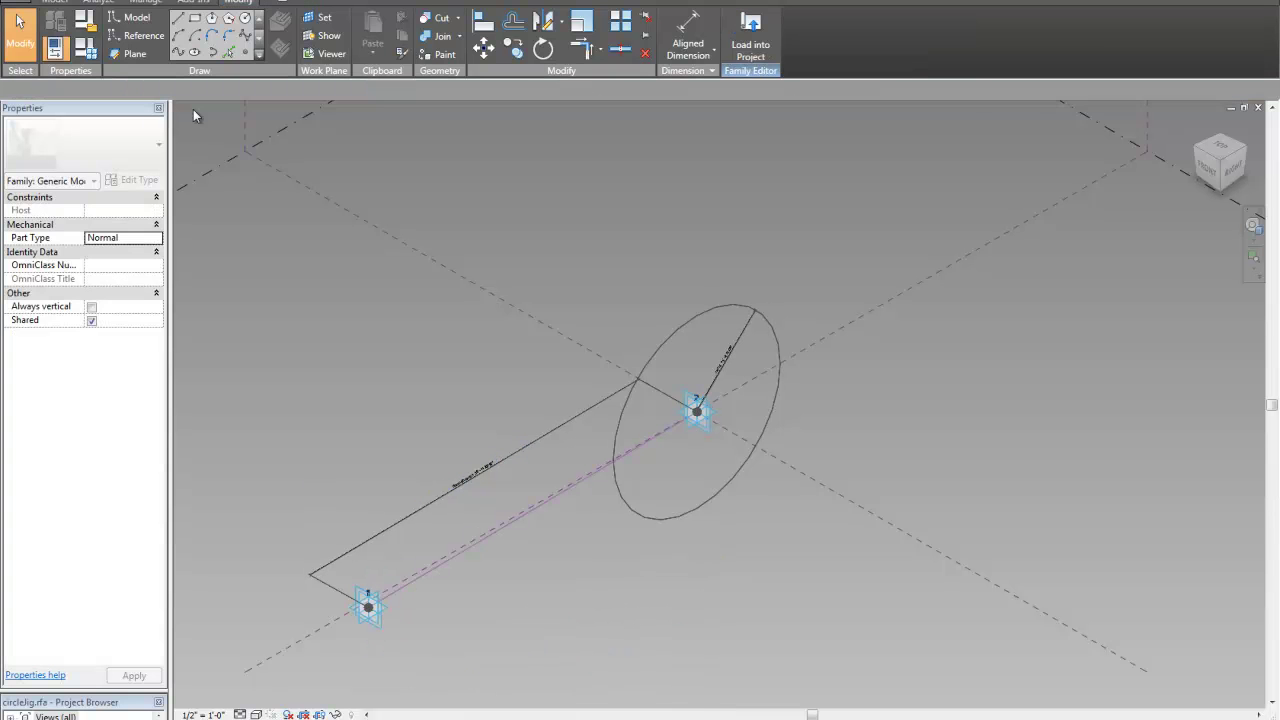
- Check the radius formula in the family types and move adaptive point 1 closer to the circle
{"action": "left_click", "coordinate": [90, 55]}
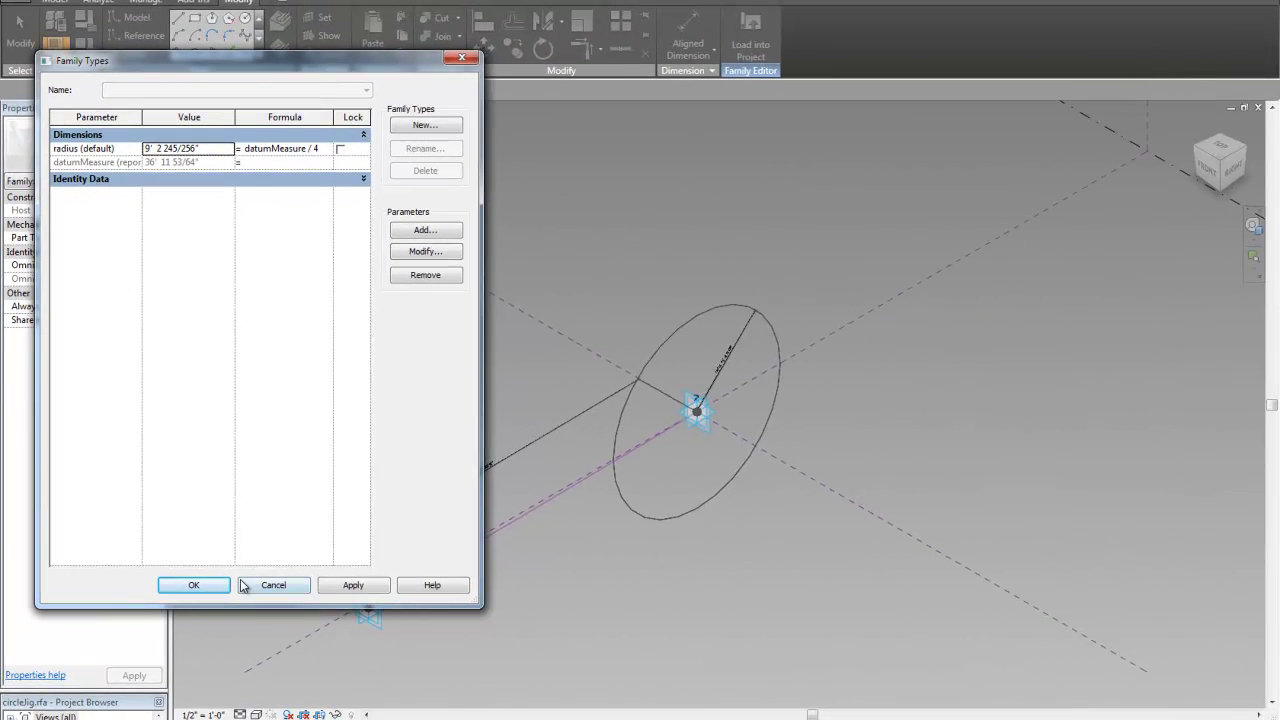
{"action": "left_click", "coordinate": [194, 585]}
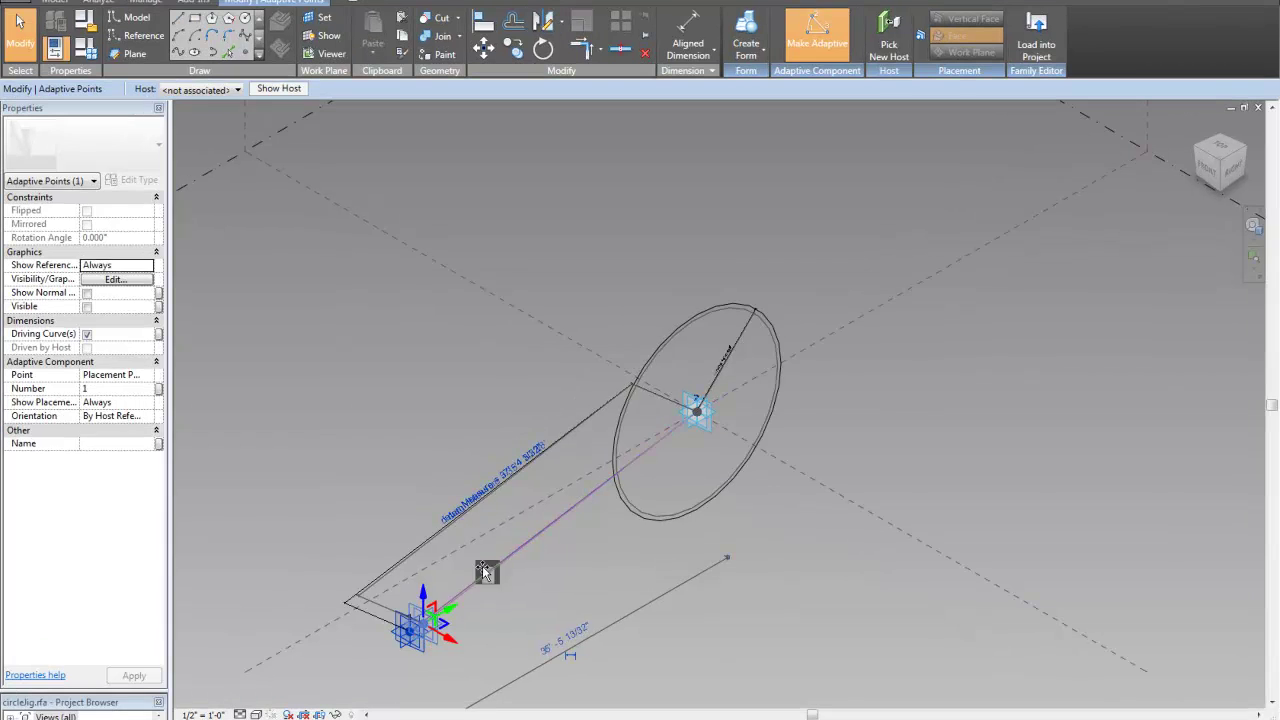
{"action": "left_click_drag", "start_coordinate": [486, 569], "coordinate": [454, 554]}
{"action": "left_click", "coordinate": [321, 448]}
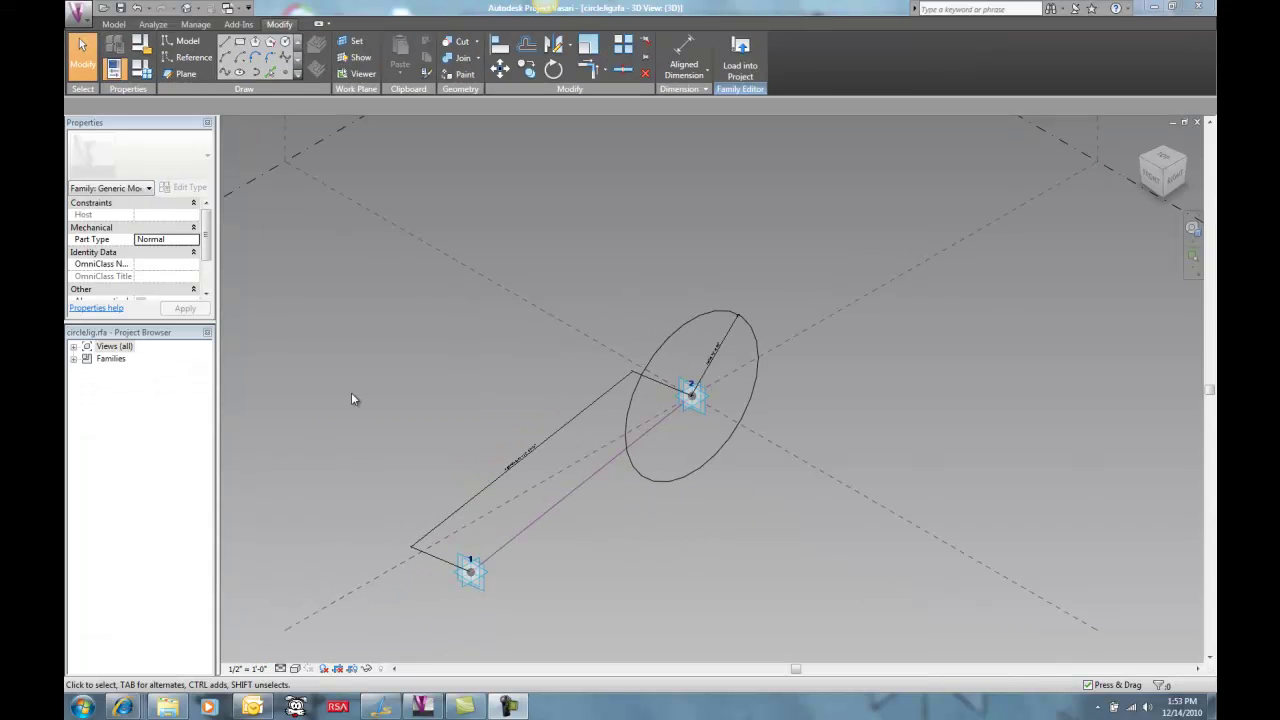
- Create a new family from the Adaptive Component.rft template in Imperial Templates
{"action": "scroll", "coordinate": [411, 402], "scroll_direction": "down", "scroll_amount": 2}
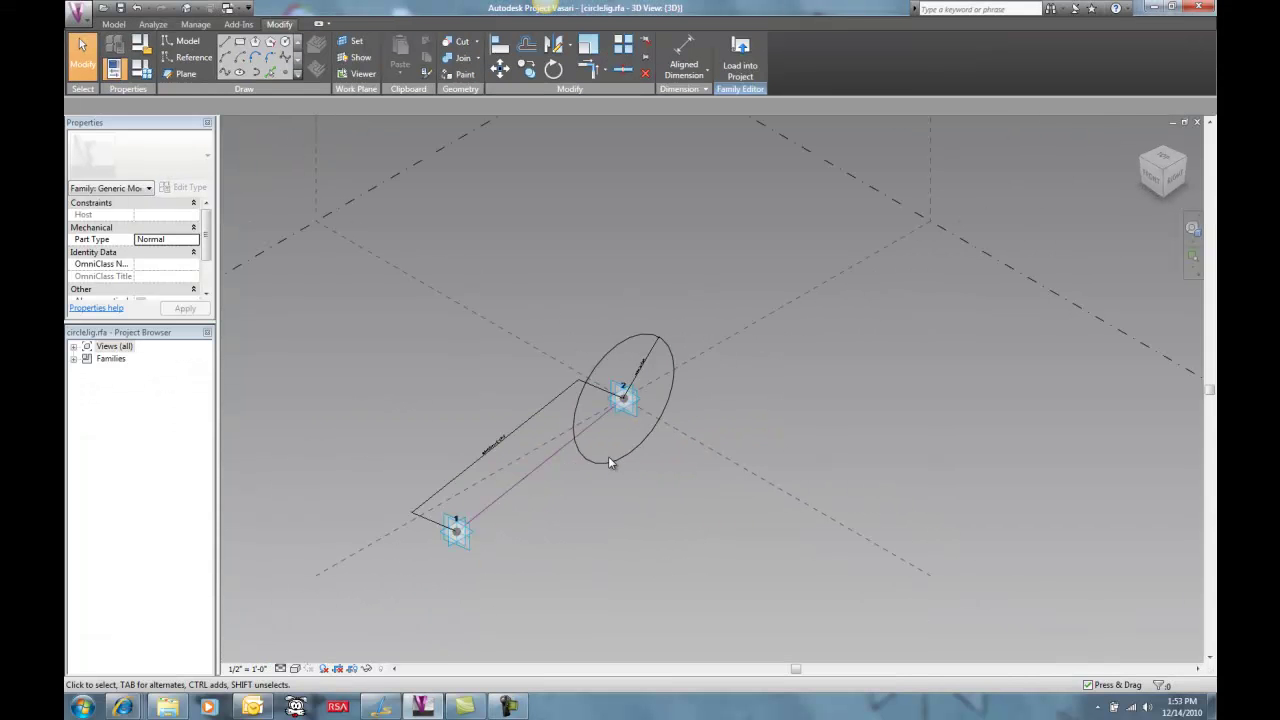
{"action": "left_click", "coordinate": [76, 16]}
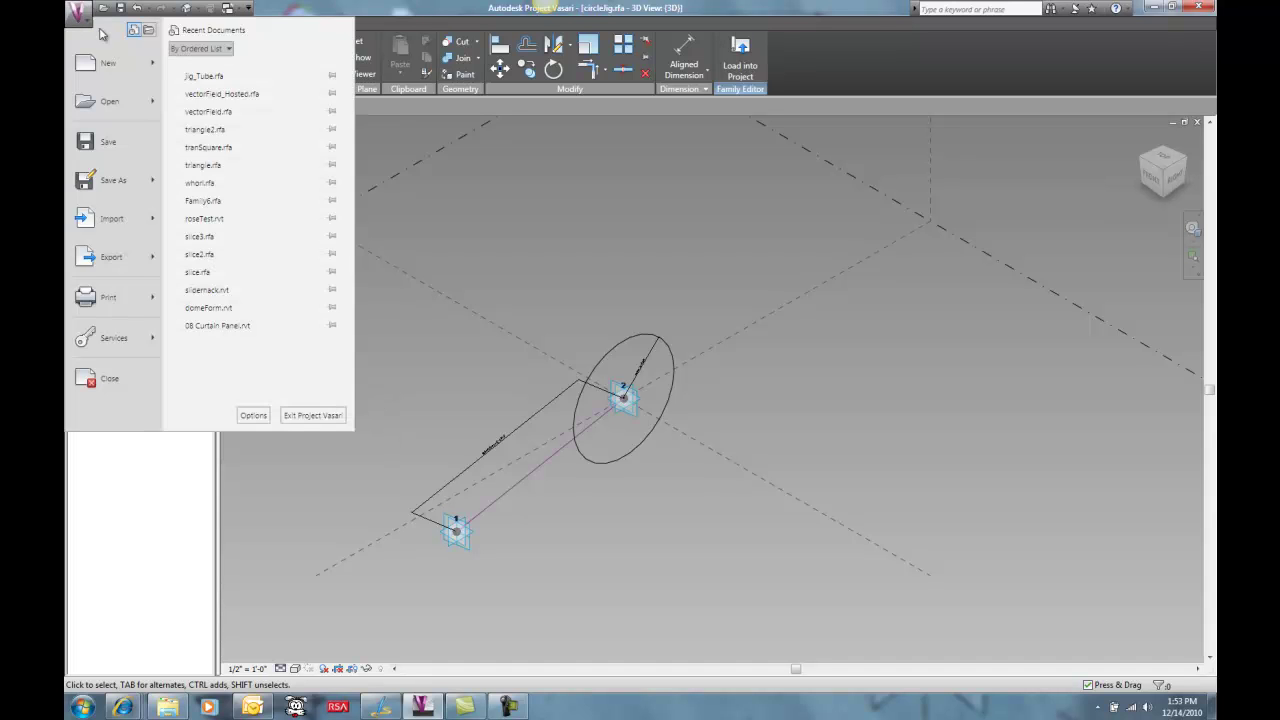
{"action": "mouse_move", "coordinate": [108, 62]}
{"action": "left_click", "coordinate": [210, 118]}
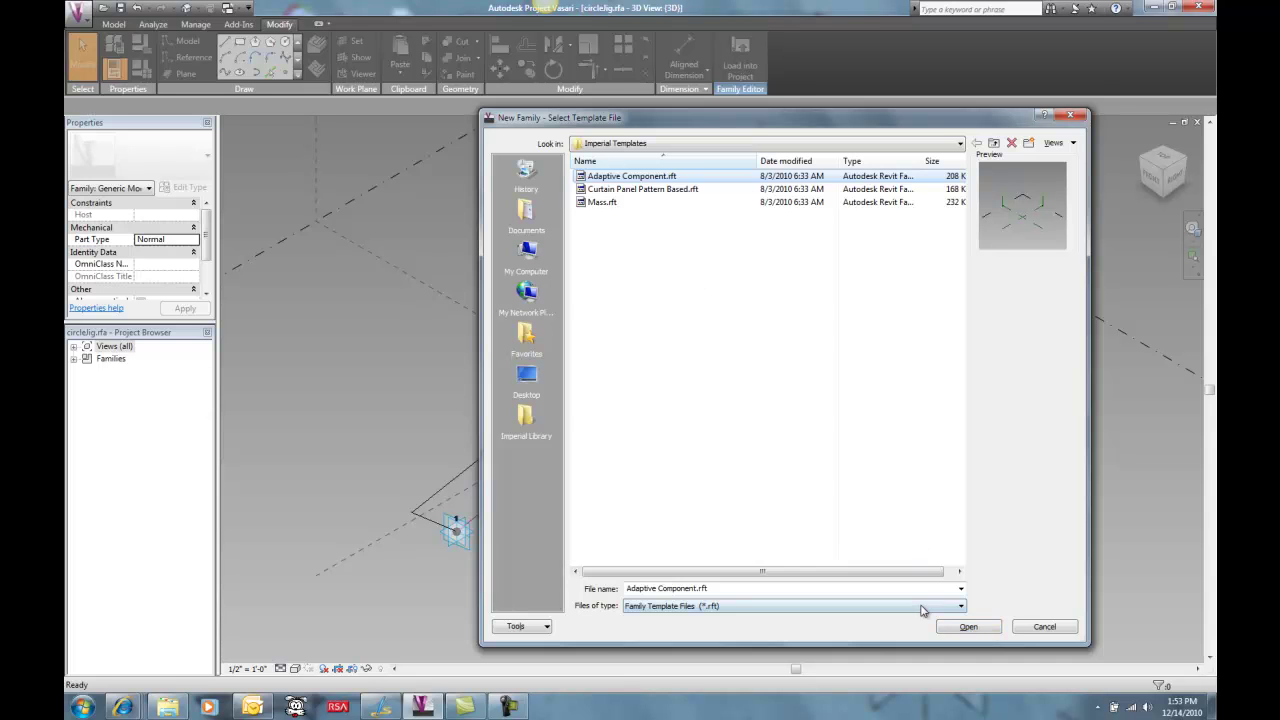
{"action": "left_click", "coordinate": [950, 625]}
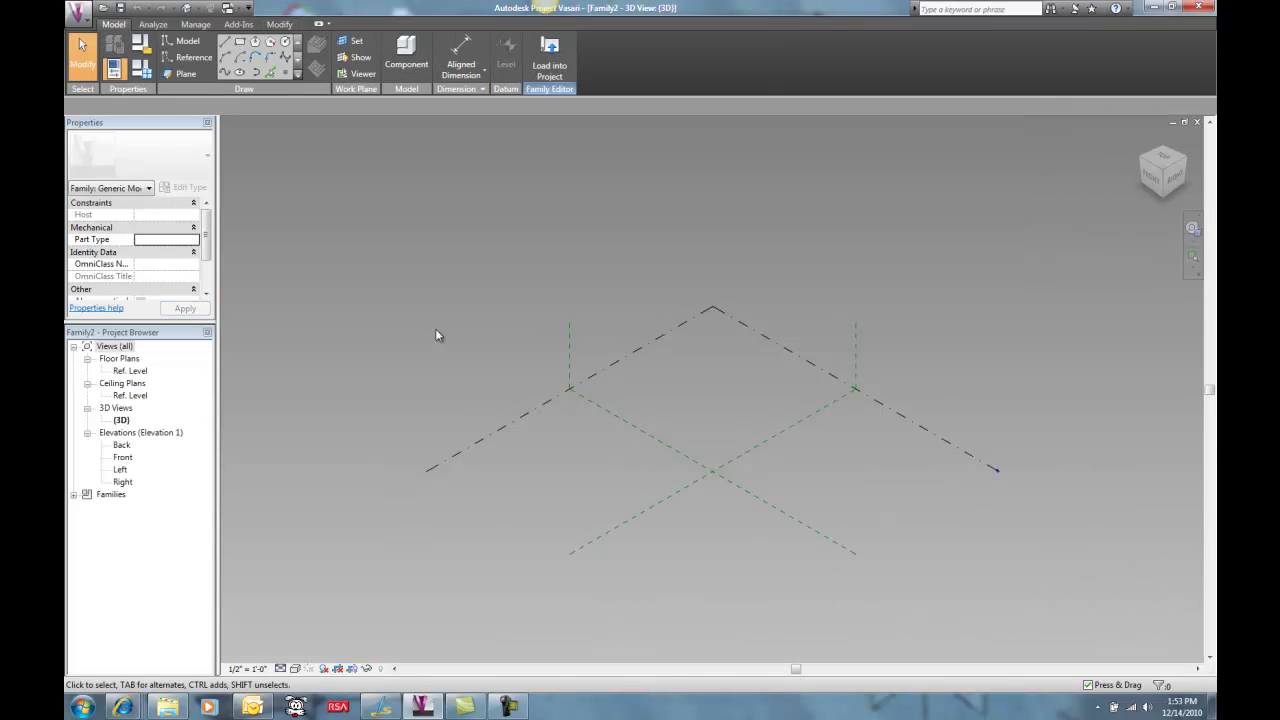
- Draw a reference line across the reference level between two freely placed points, with 3D snapping turned on
{"action": "left_click", "coordinate": [186, 57]}
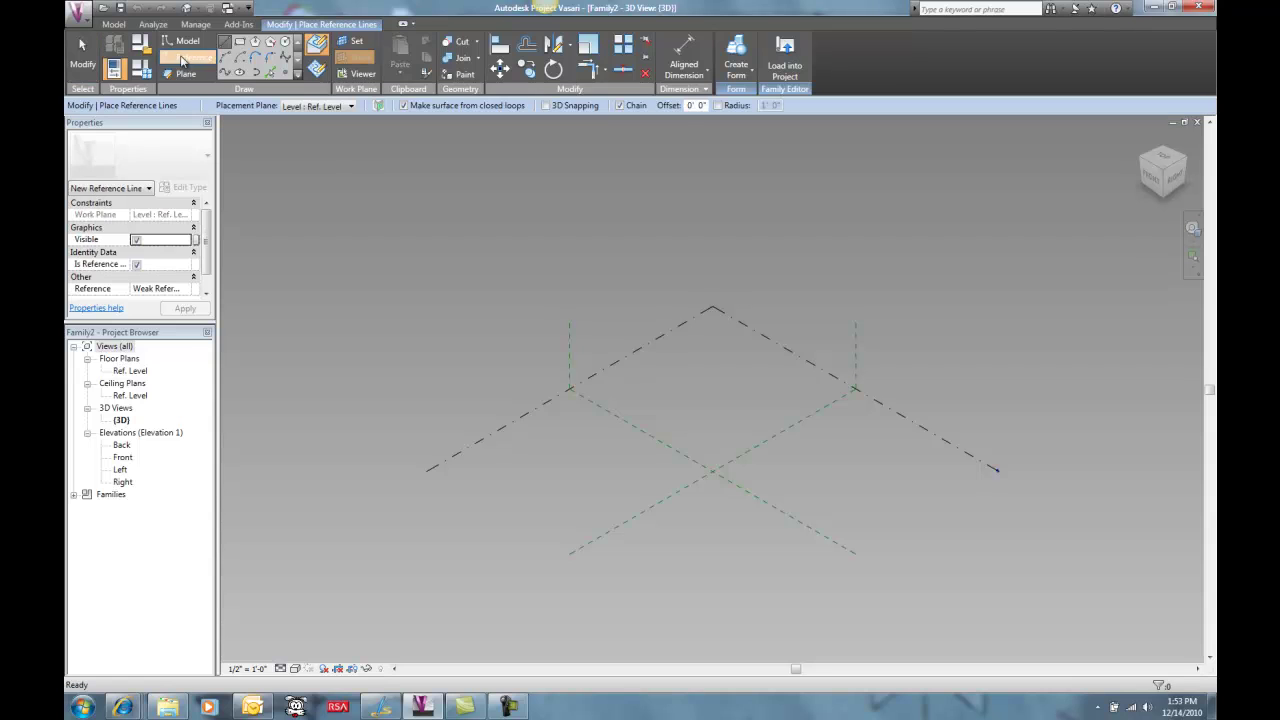
{"action": "left_click", "coordinate": [547, 105]}
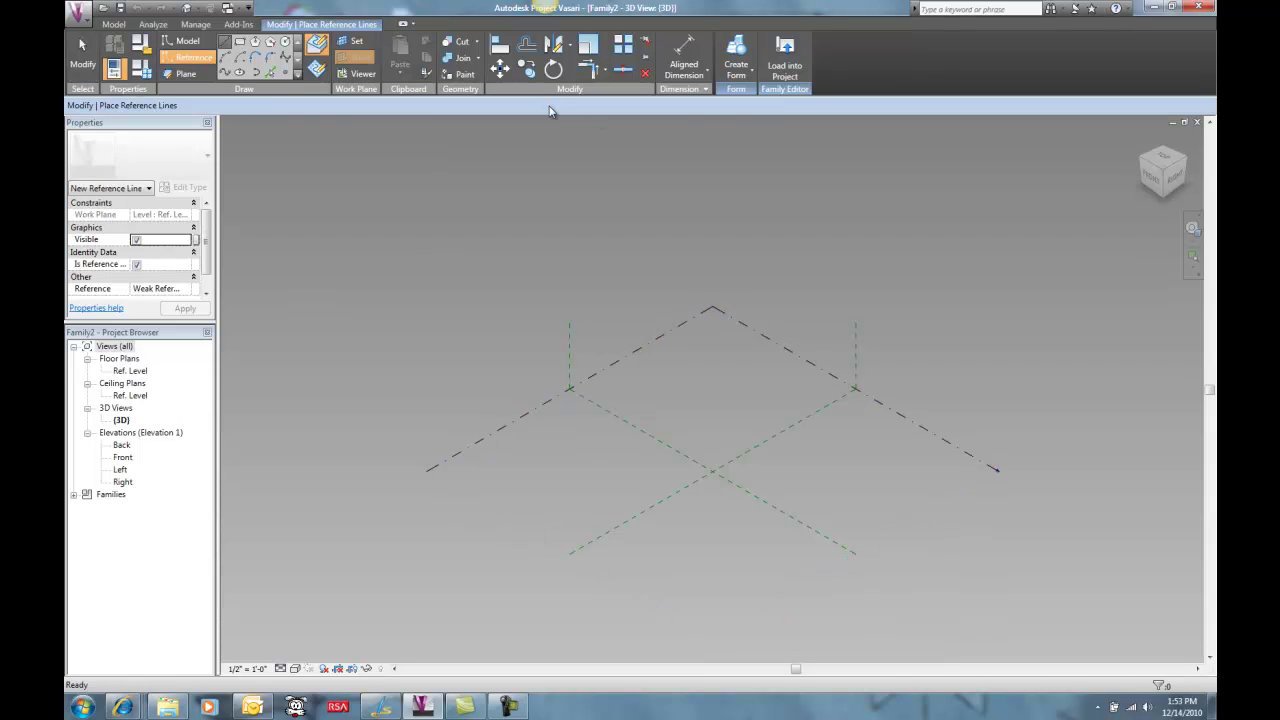
{"action": "left_click", "coordinate": [717, 417]}
{"action": "key", "text": "Escape"}
{"action": "key", "text": "Escape"}
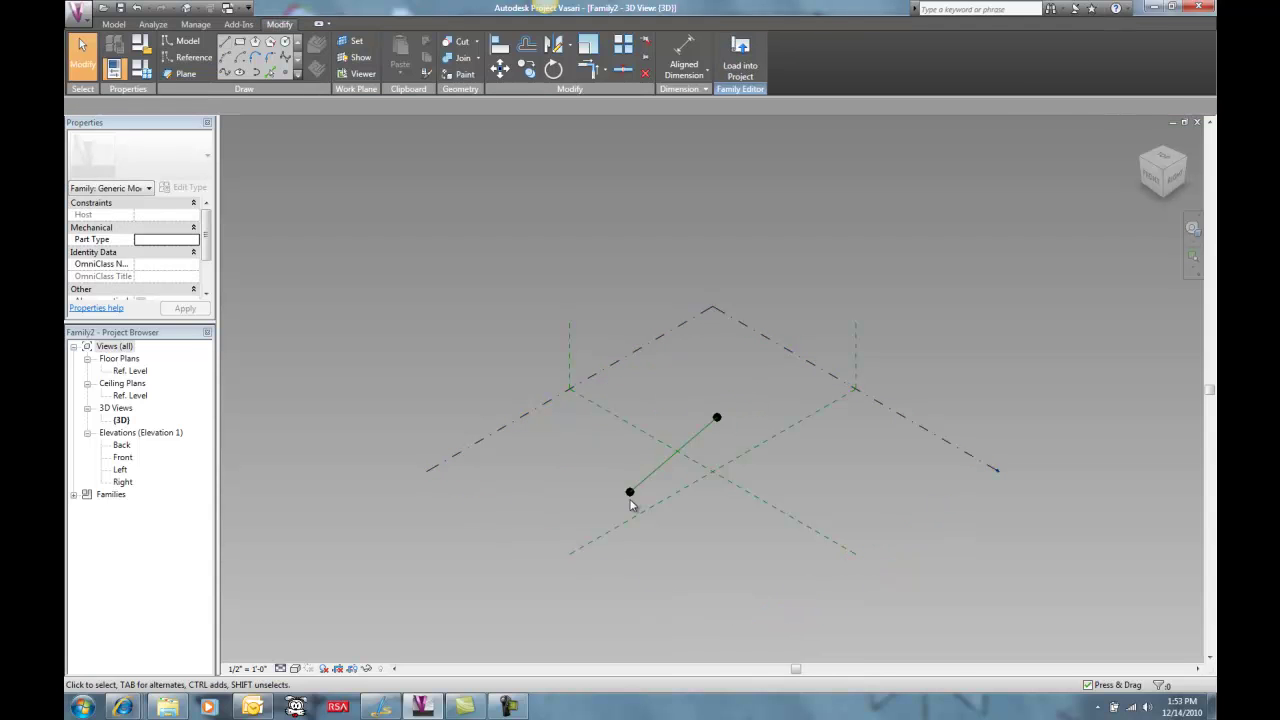
- Make both end points of the reference line adaptive
{"action": "left_click_drag", "start_coordinate": [606, 466], "coordinate": [683, 534]}
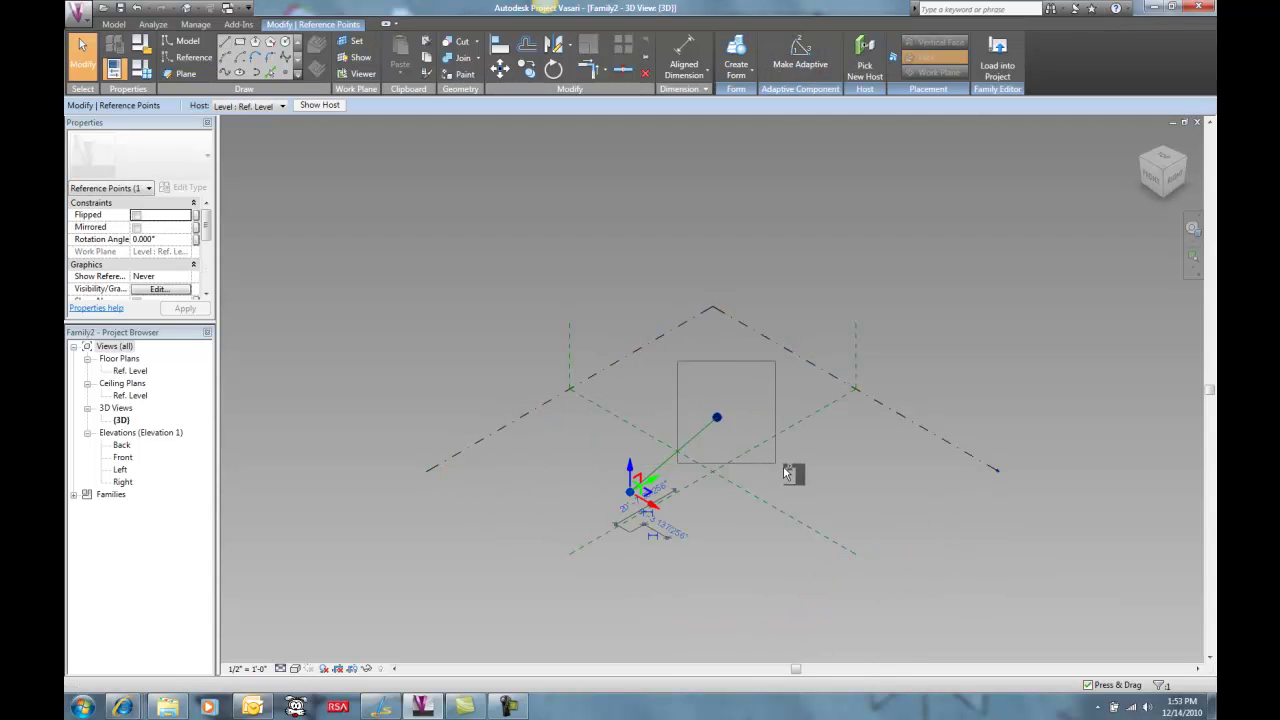
{"action": "left_click_drag", "start_coordinate": [819, 486], "coordinate": [927, 495], "text": "ctrl"}
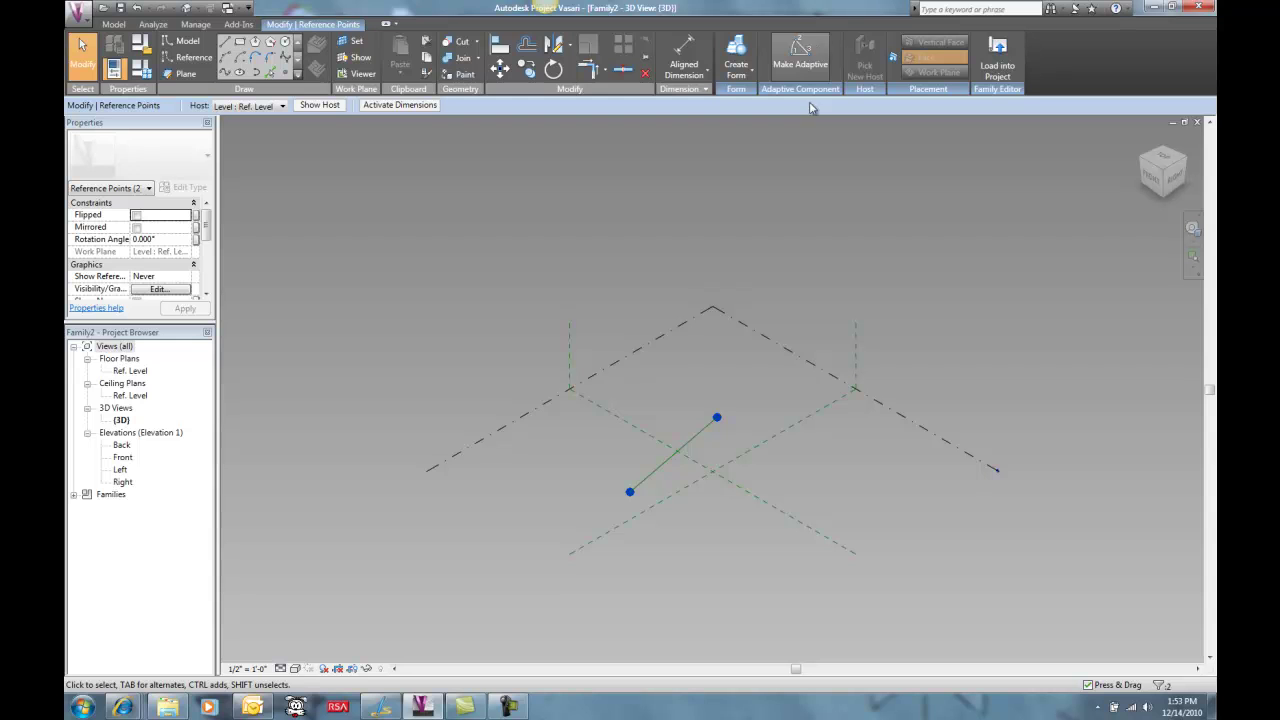
{"action": "left_click", "coordinate": [800, 55]}
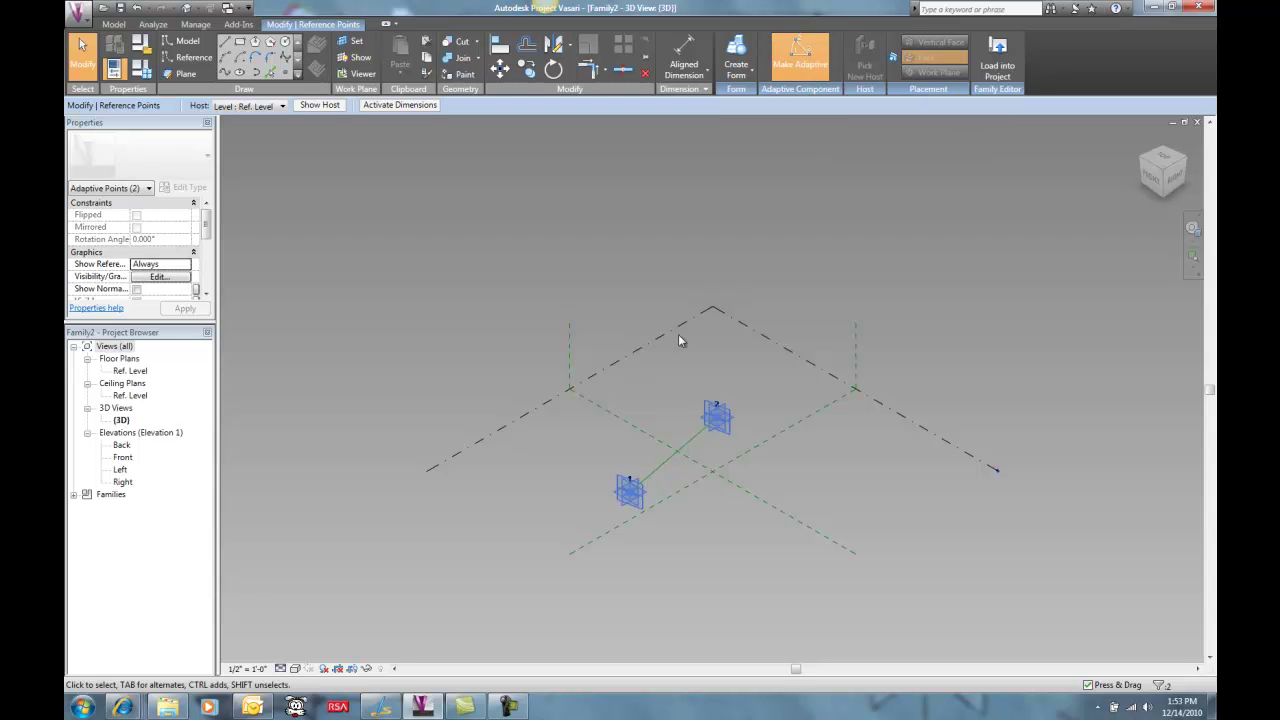
{"action": "left_click", "coordinate": [676, 400]}
- Set the reference line's plane as work plane and add an aligned dimension from adaptive point 1 to adaptive point 2
{"action": "scroll", "coordinate": [690, 481], "scroll_direction": "up", "scroll_amount": 4}
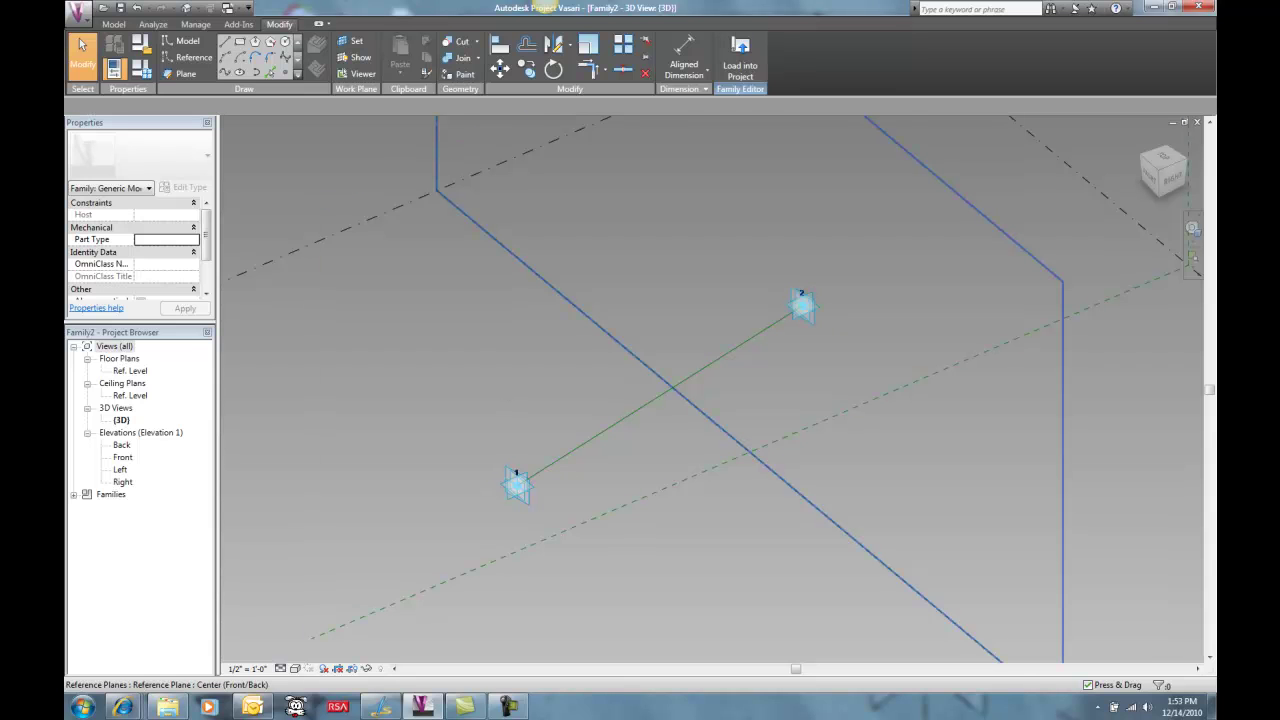
{"action": "left_click", "coordinate": [687, 50]}
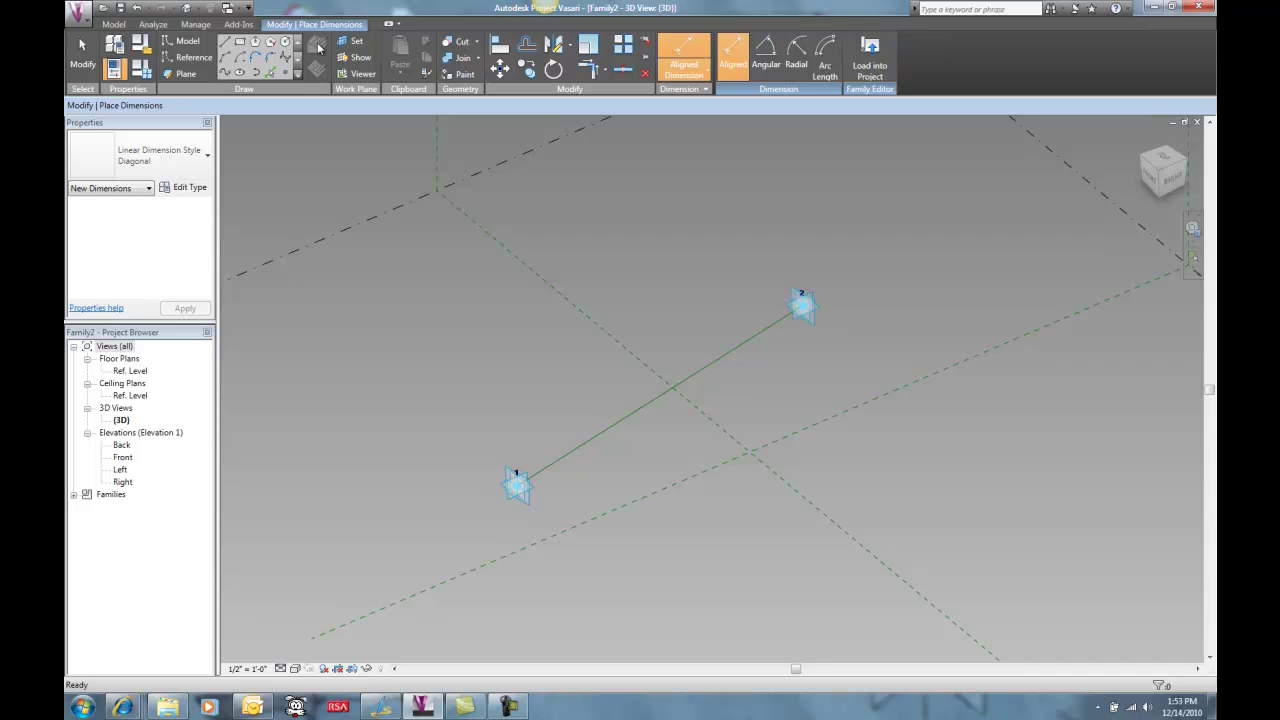
{"action": "left_click", "coordinate": [355, 41]}
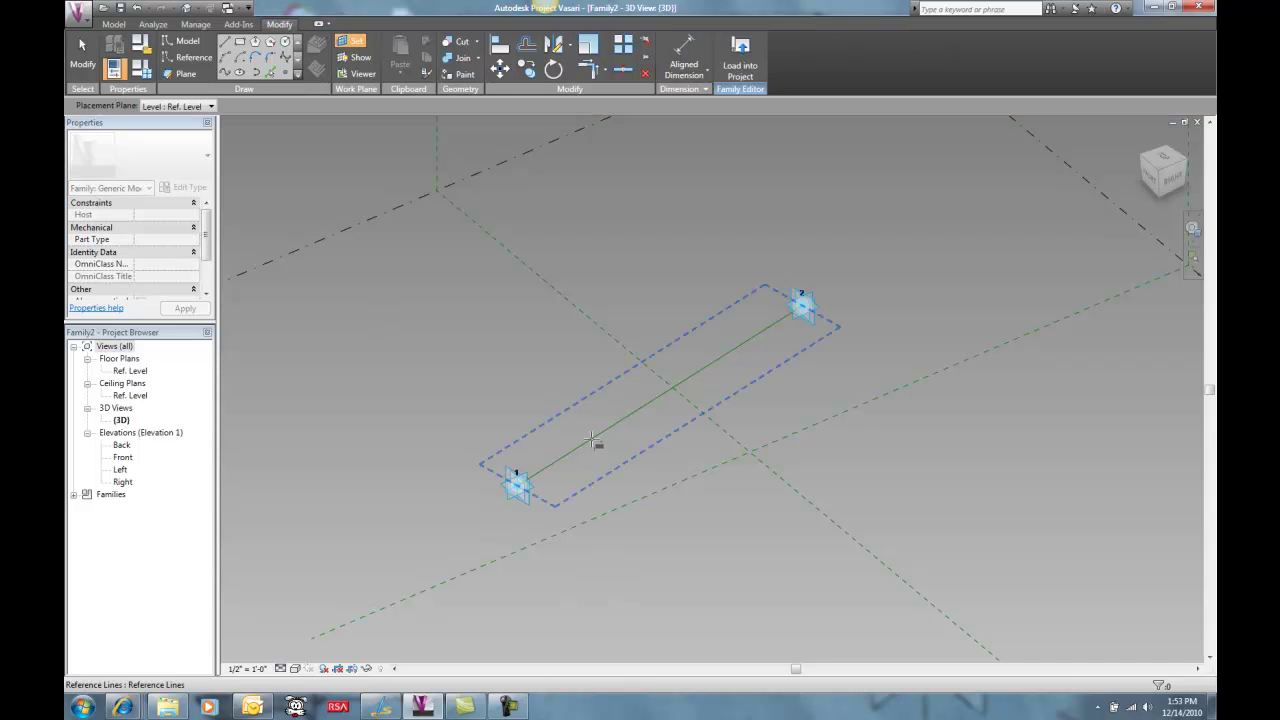
{"action": "key", "text": "d"}
{"action": "key", "text": "i"}
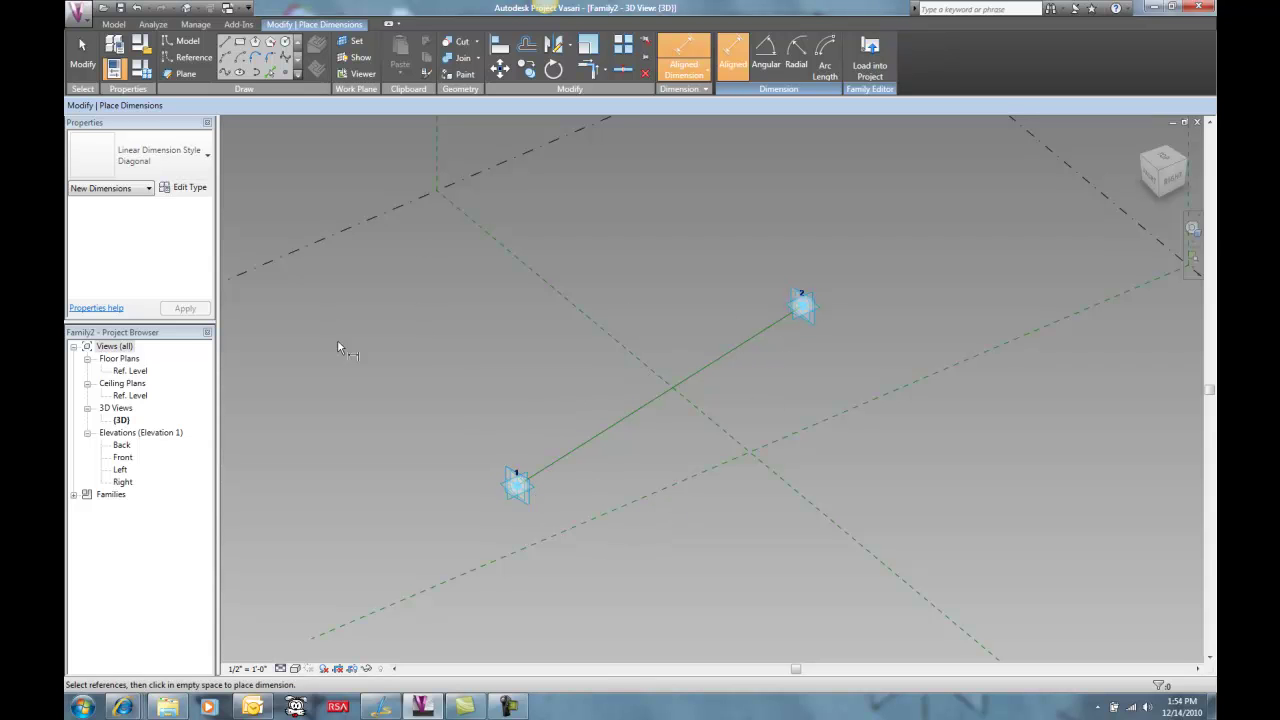
{"action": "left_click", "coordinate": [518, 487]}
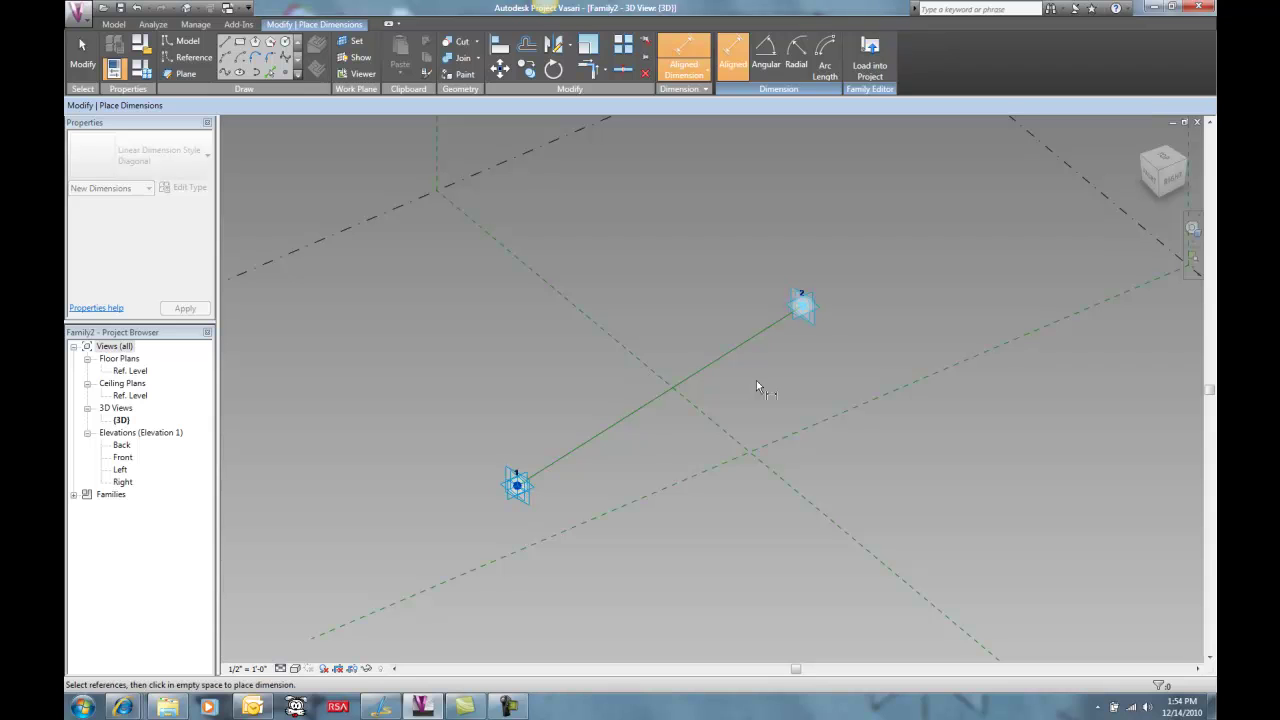
{"action": "left_click", "coordinate": [803, 307]}
{"action": "left_click", "coordinate": [684, 300]}
{"action": "left_click", "coordinate": [86, 52]}
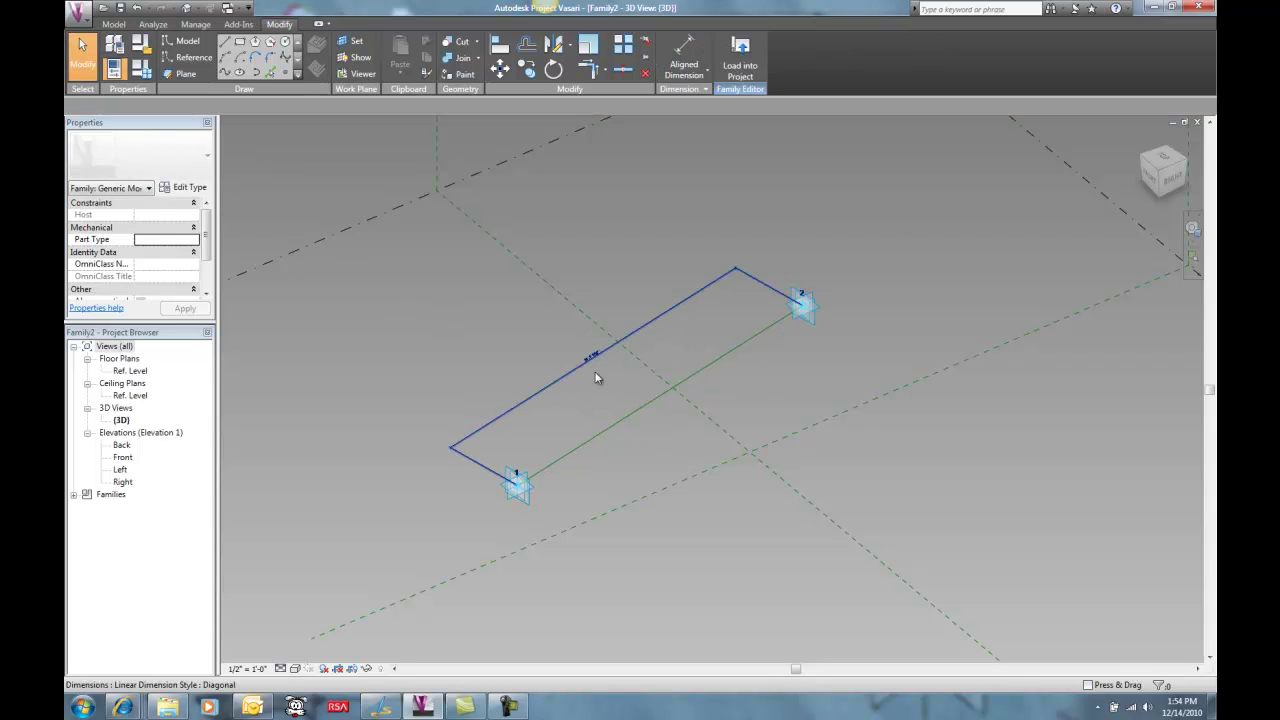
- Label the dimension between the adaptive points with a new instance reporting parameter named datumMeasure
{"action": "left_click", "coordinate": [572, 368]}
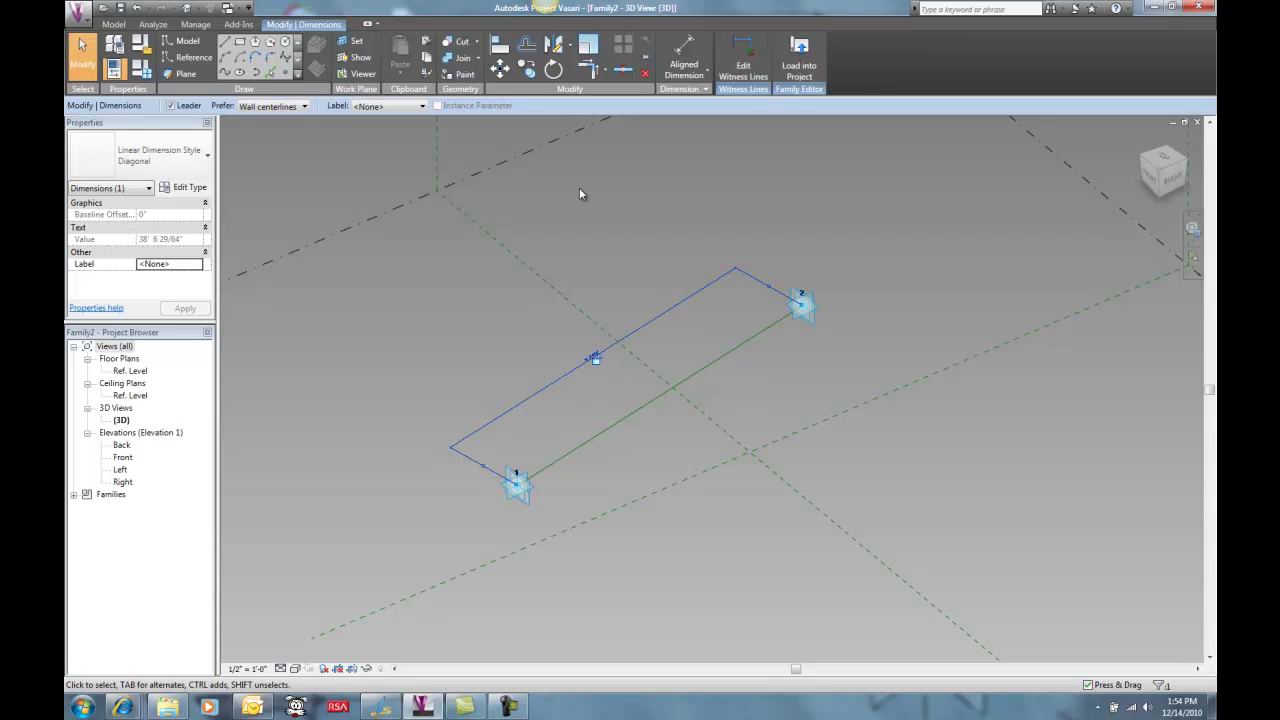
{"action": "left_click", "coordinate": [422, 106]}
{"action": "left_click", "coordinate": [417, 127]}
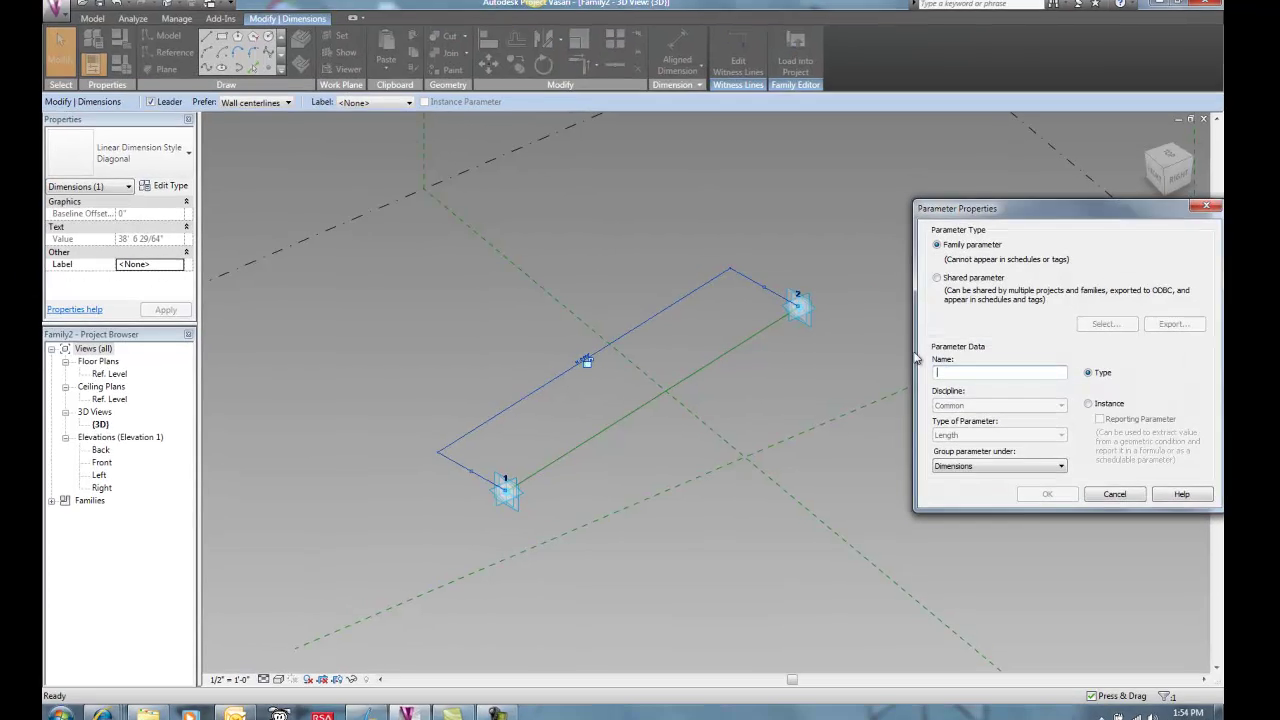
{"action": "left_click_drag", "start_coordinate": [1000, 208], "coordinate": [586, 180]}
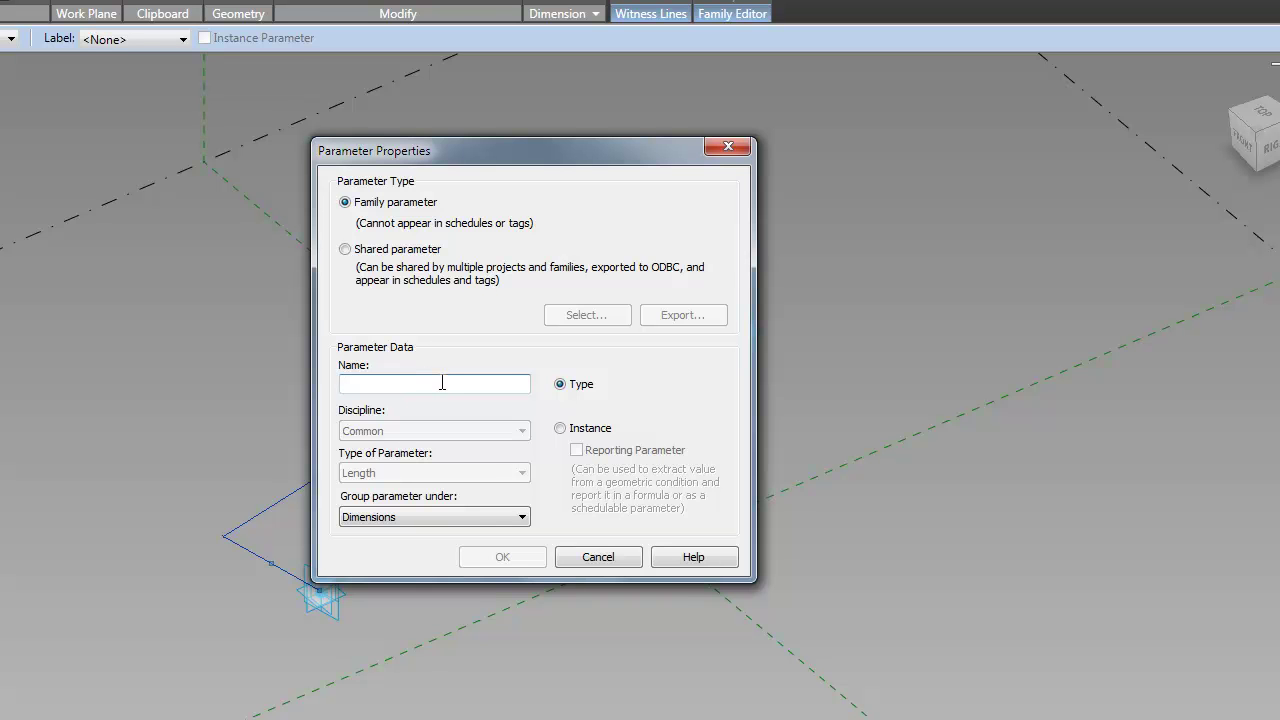
{"action": "type", "text": "datumMeas"}
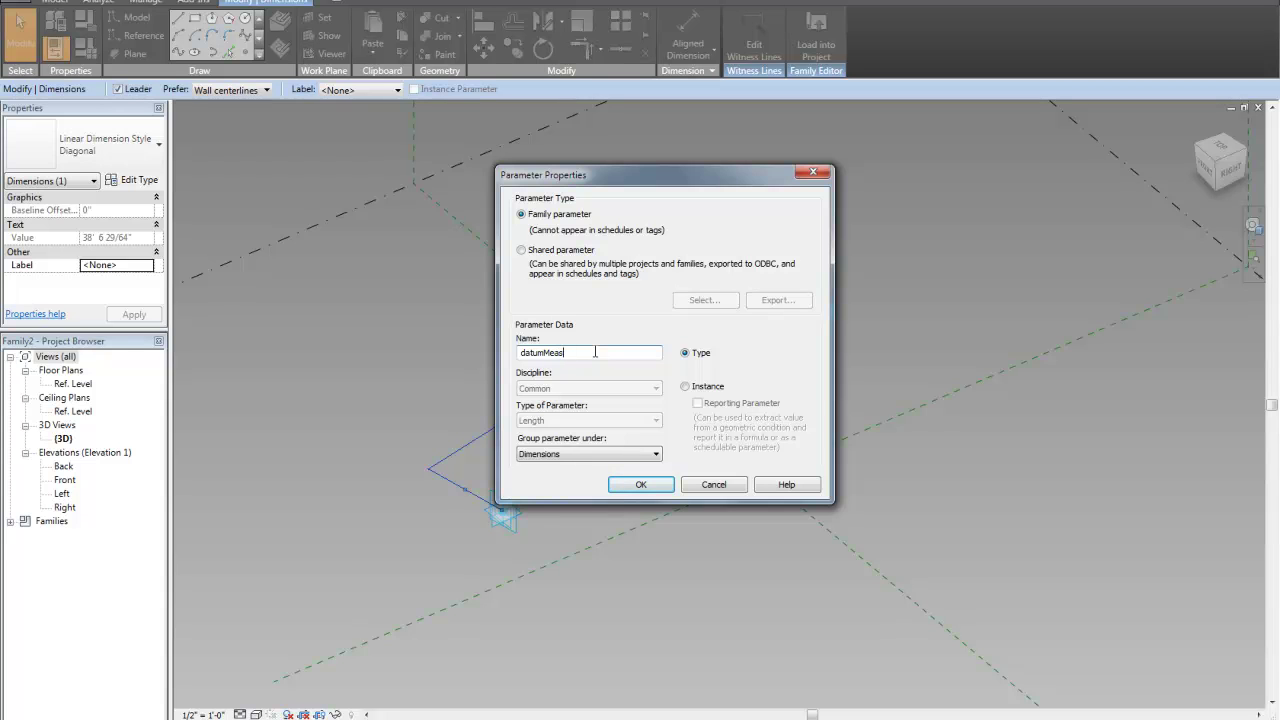
{"action": "left_click", "coordinate": [686, 388]}
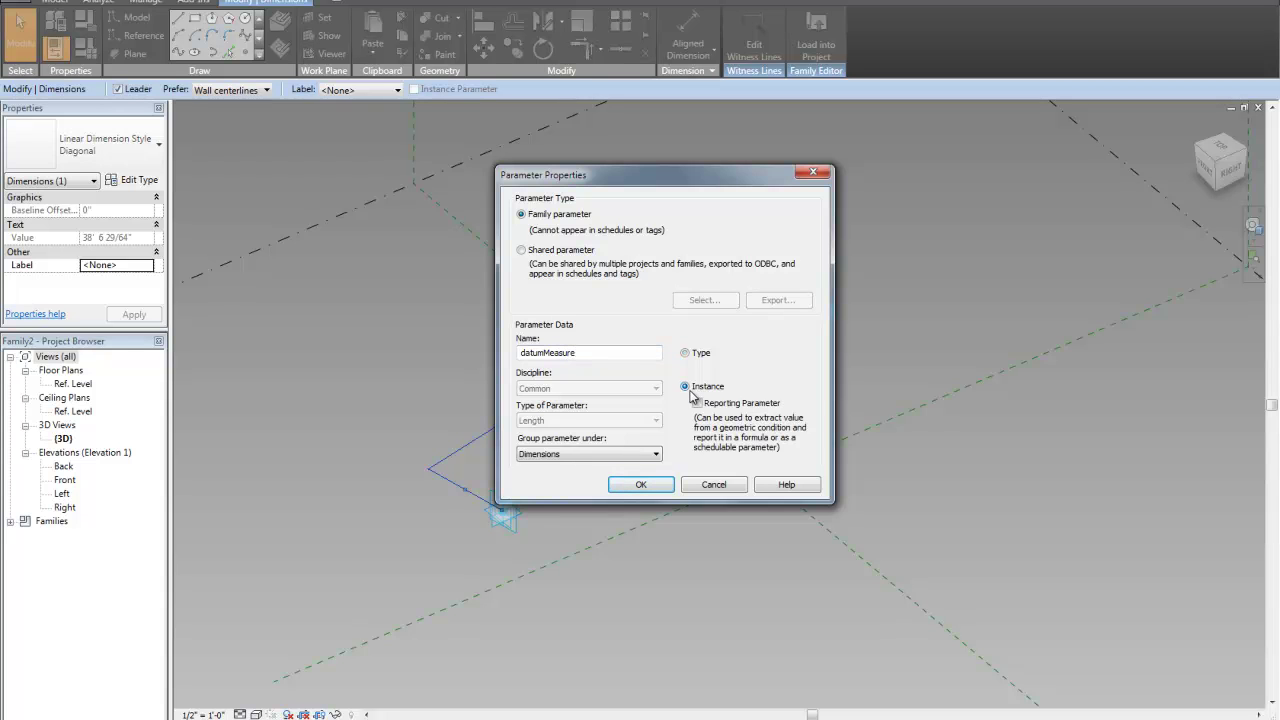
{"action": "left_click", "coordinate": [639, 484]}
{"action": "left_click", "coordinate": [784, 408]}
- Try a model circle with a surface from closed loops, centred on adaptive point 2, and undo it
{"action": "scroll", "coordinate": [835, 315], "scroll_direction": "up", "scroll_amount": 2}
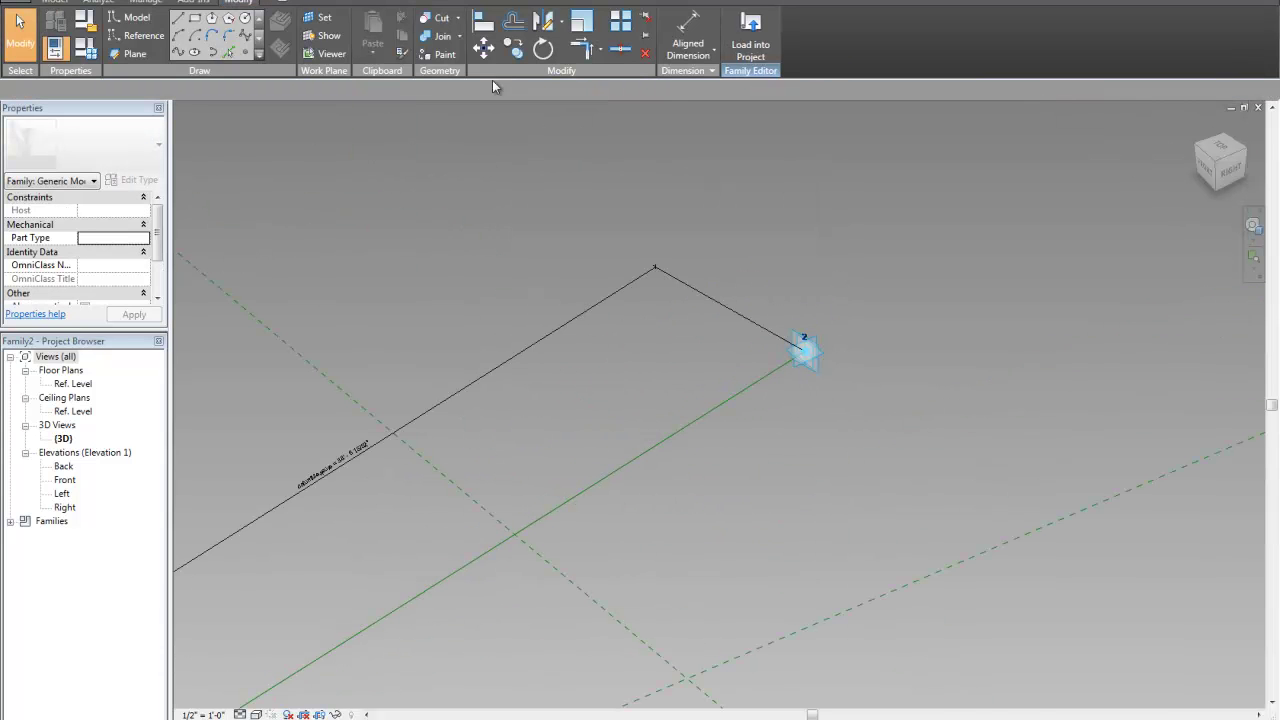
{"action": "left_click", "coordinate": [244, 20]}
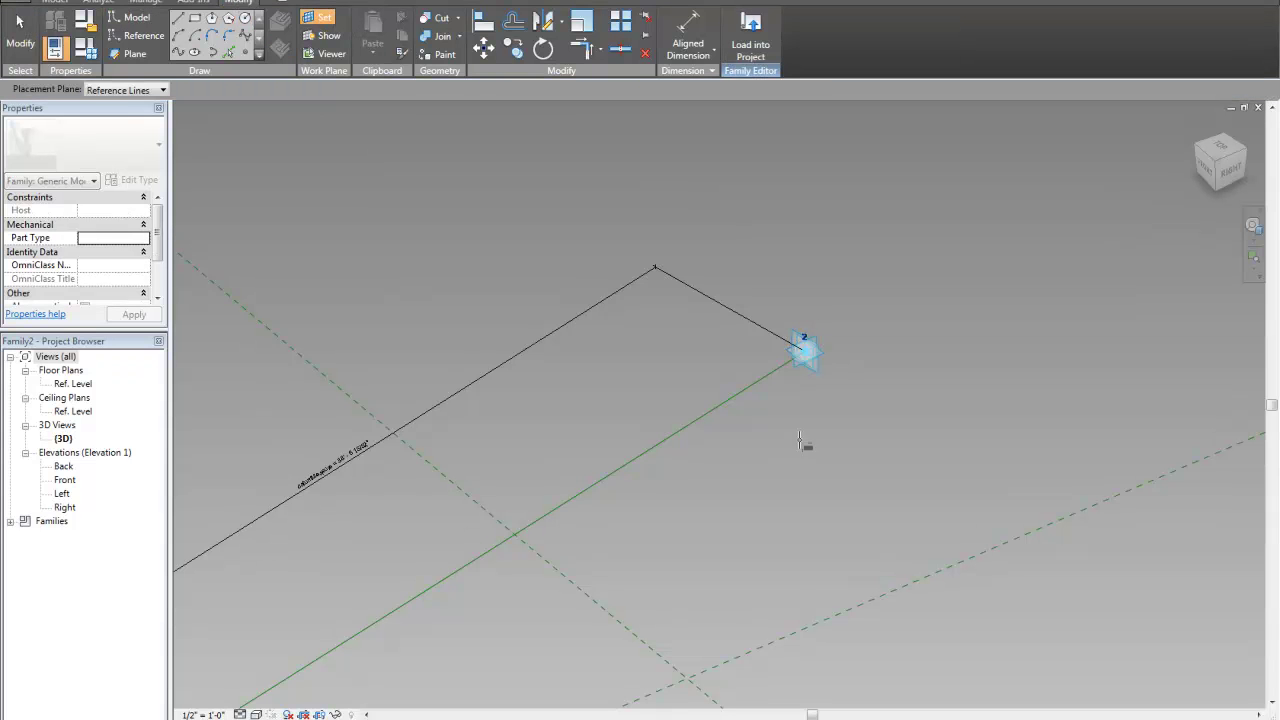
{"action": "left_click", "coordinate": [815, 334]}
{"action": "left_click", "coordinate": [806, 350]}
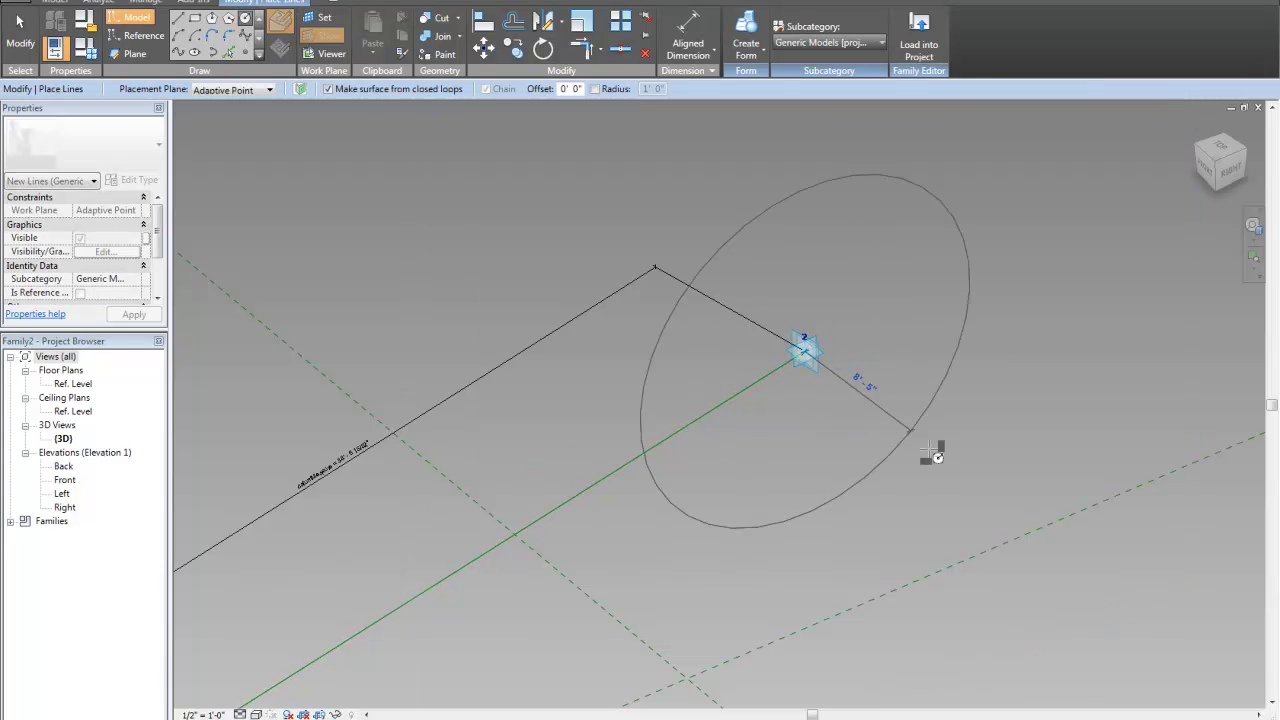
{"action": "left_click", "coordinate": [991, 491]}
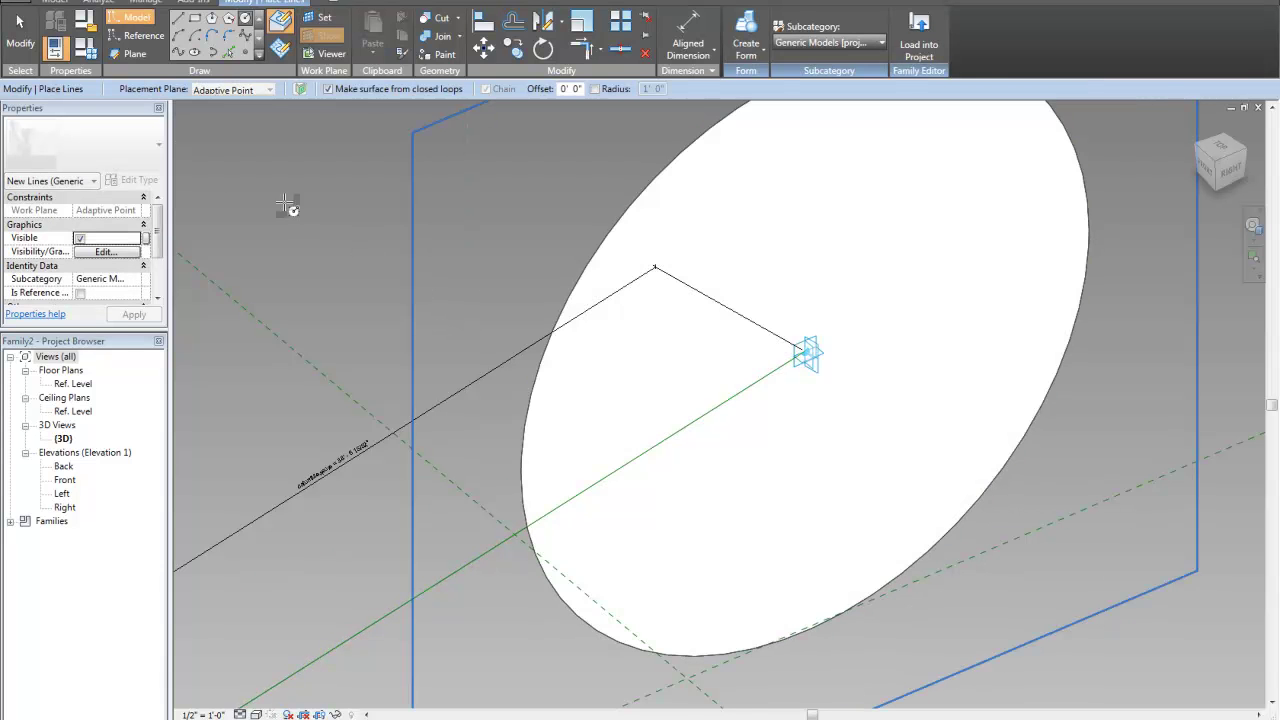
{"action": "left_click", "coordinate": [20, 32]}
{"action": "key", "text": "ctrl+z"}
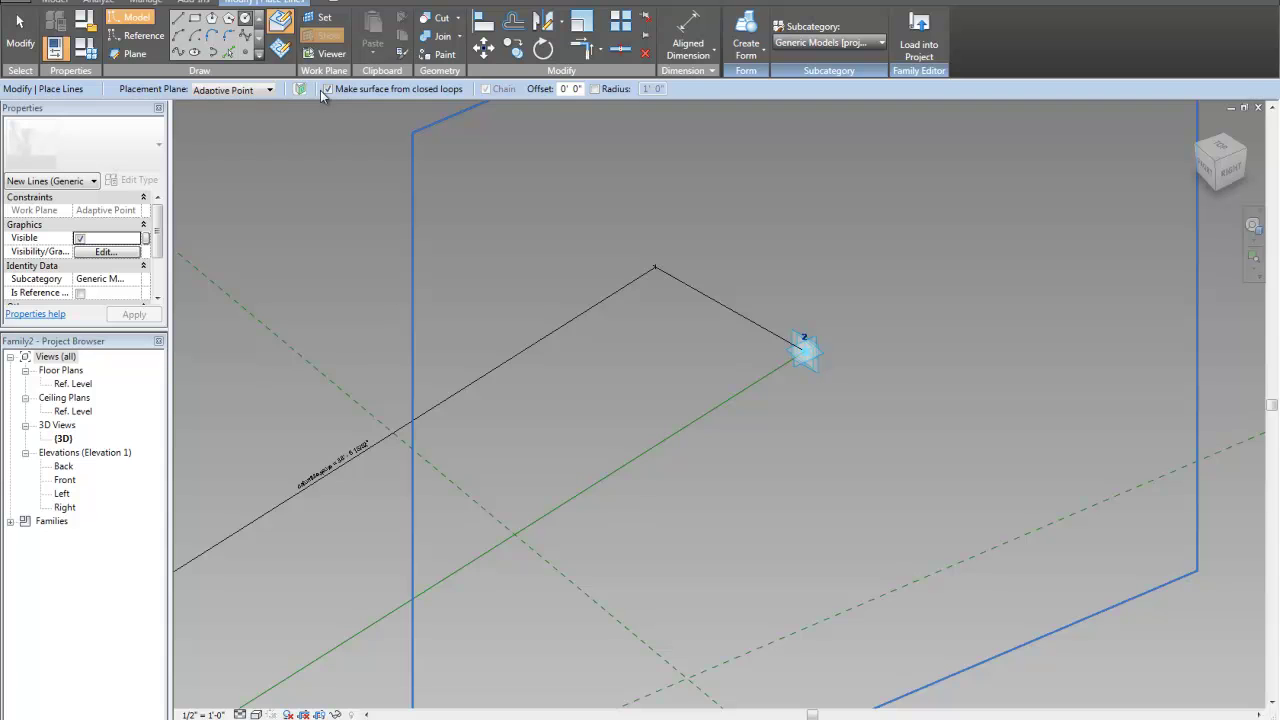
- Draw a model circle of about 10' 3" radius on adaptive point 2's vertical plane without a closed-loop surface, and keep its radius dimension
{"action": "left_click", "coordinate": [312, 18]}
{"action": "left_click", "coordinate": [243, 20]}
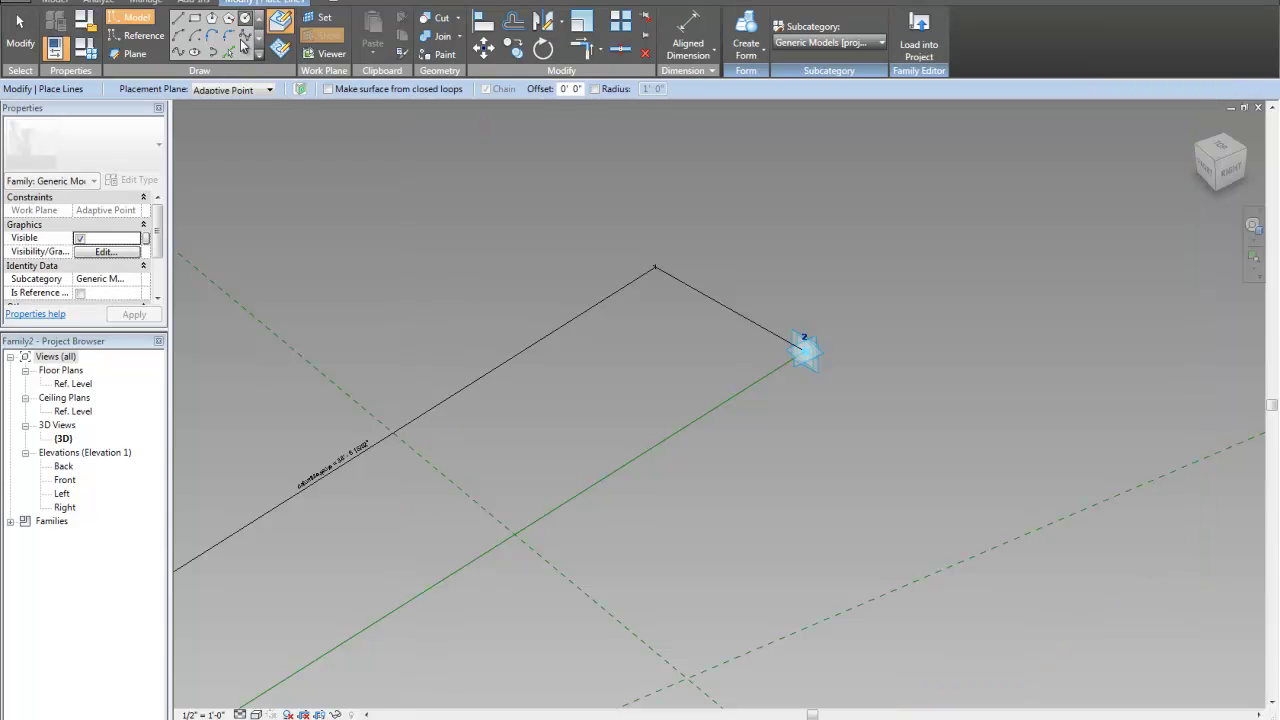
{"action": "left_click", "coordinate": [138, 35]}
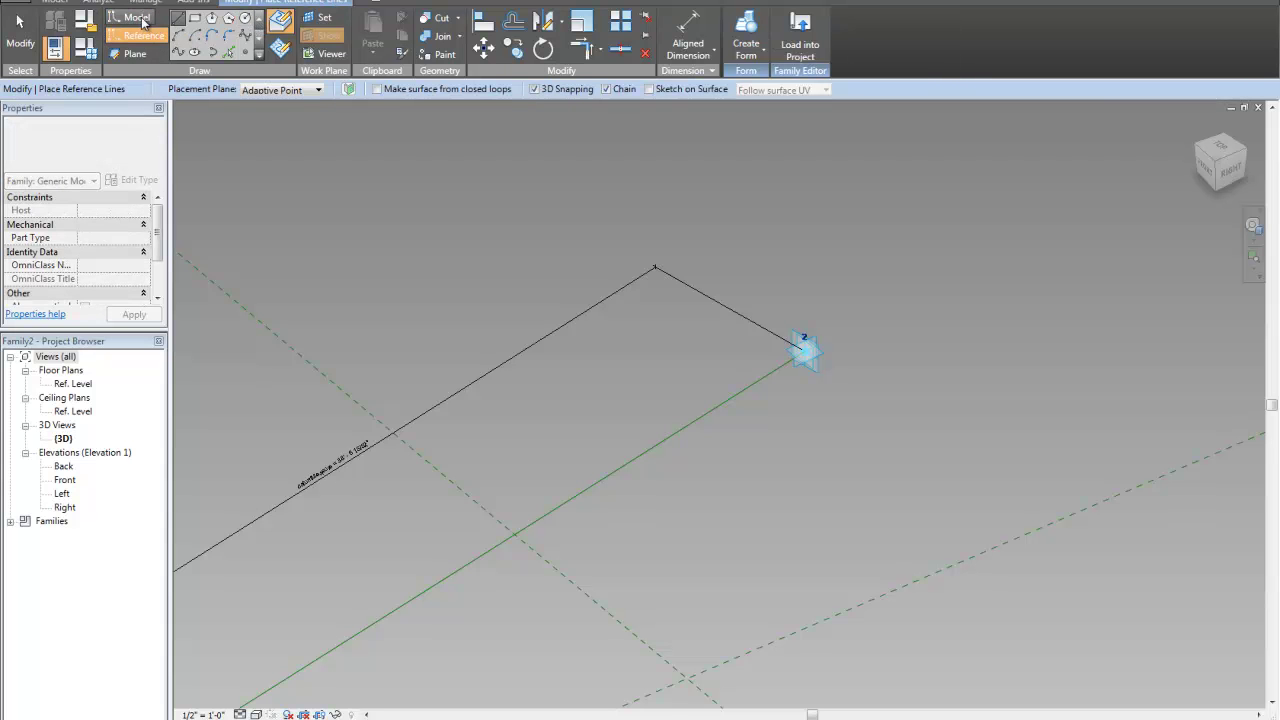
{"action": "left_click", "coordinate": [134, 17]}
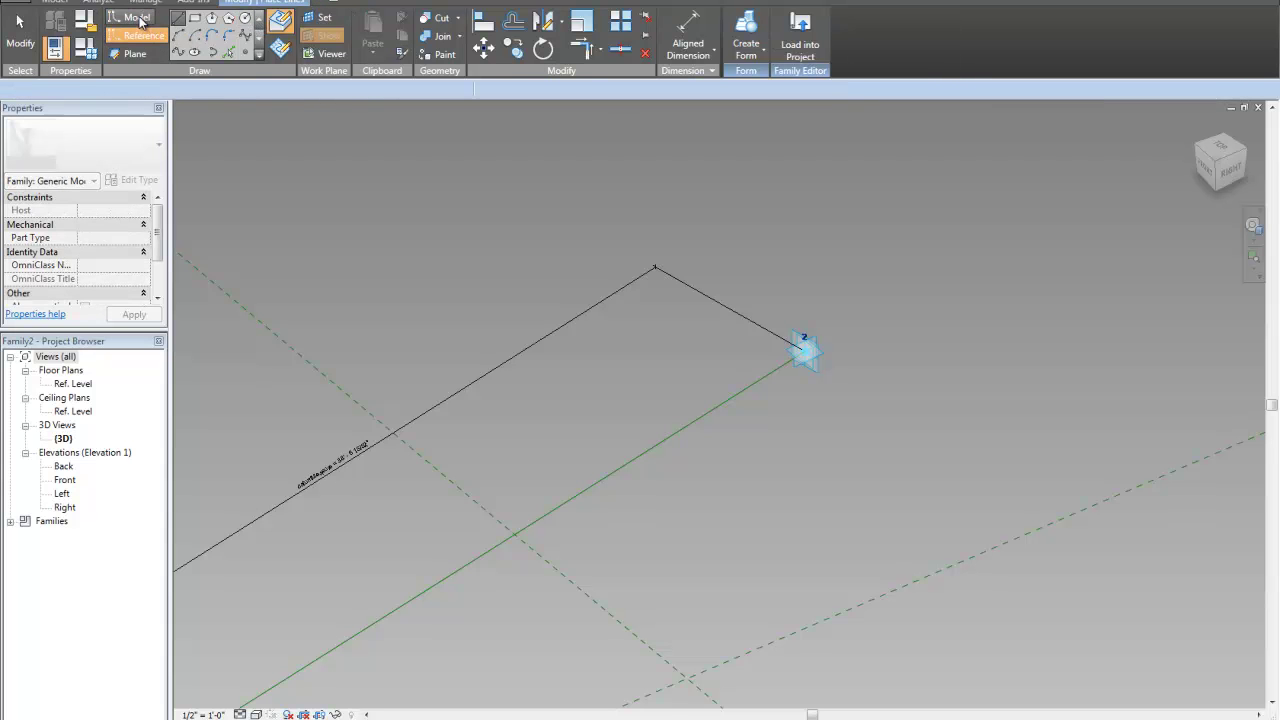
{"action": "left_click", "coordinate": [245, 20]}
{"action": "key", "text": "Escape"}
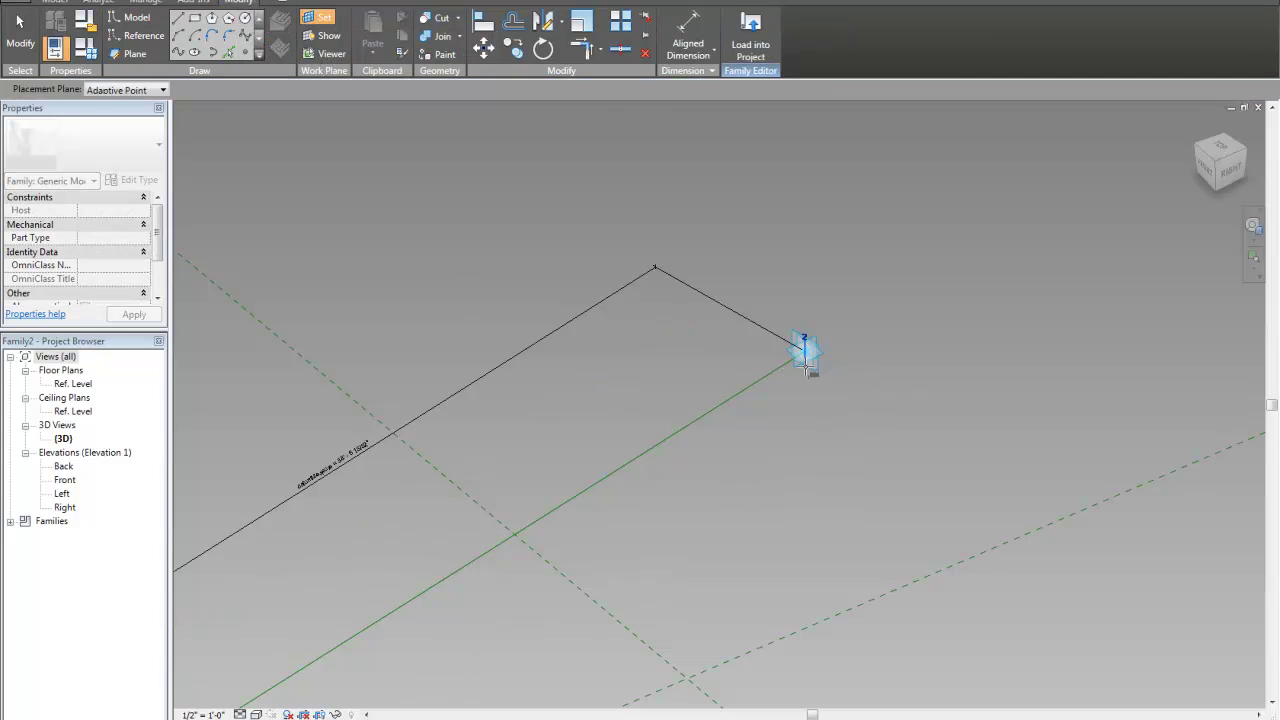
{"action": "left_click", "coordinate": [816, 337]}
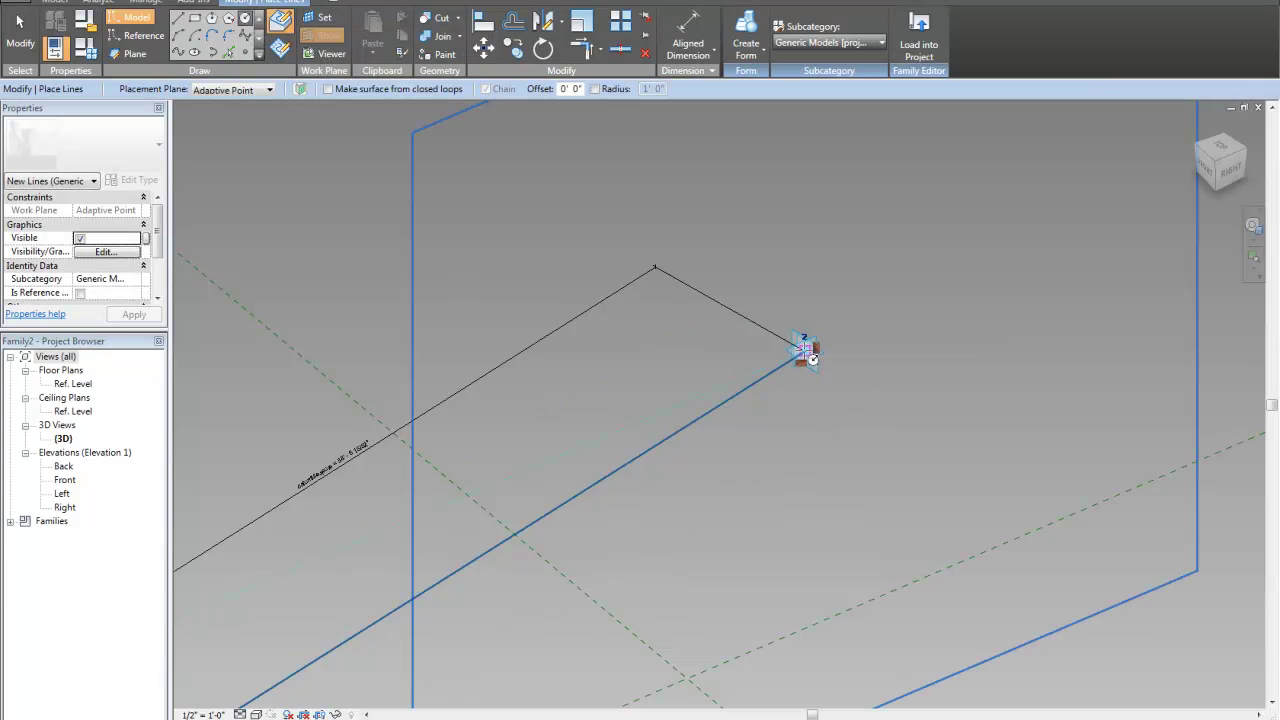
{"action": "left_click", "coordinate": [805, 350]}
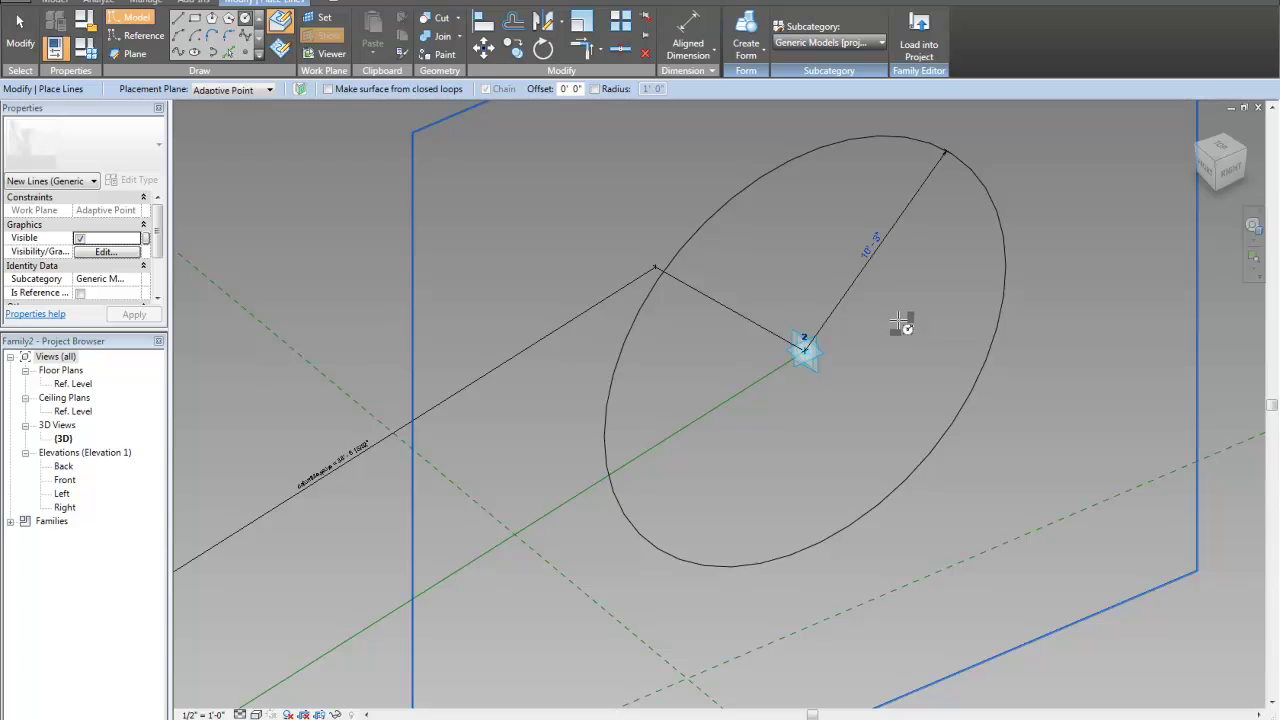
{"action": "key", "text": "Escape"}
{"action": "key", "text": "Escape"}
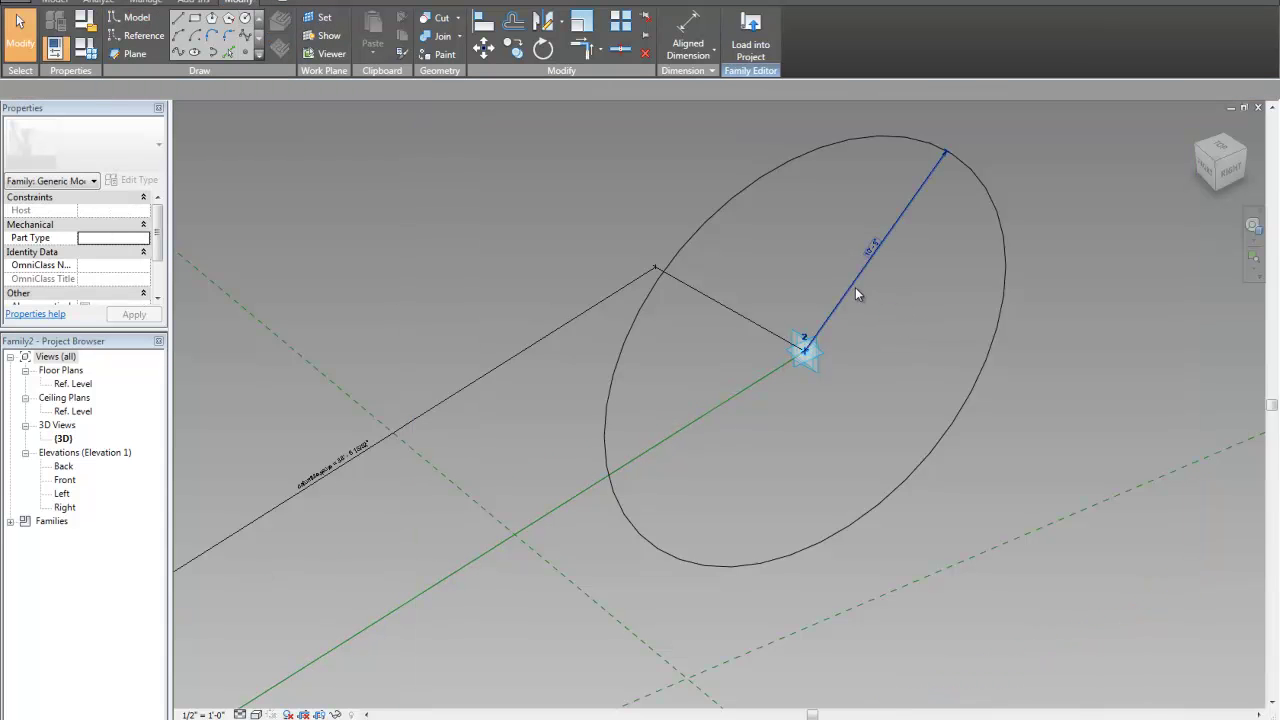
- Label the circle's radial dimension with a new instance parameter named radius
{"action": "left_click", "coordinate": [850, 285]}
{"action": "left_click", "coordinate": [392, 90]}
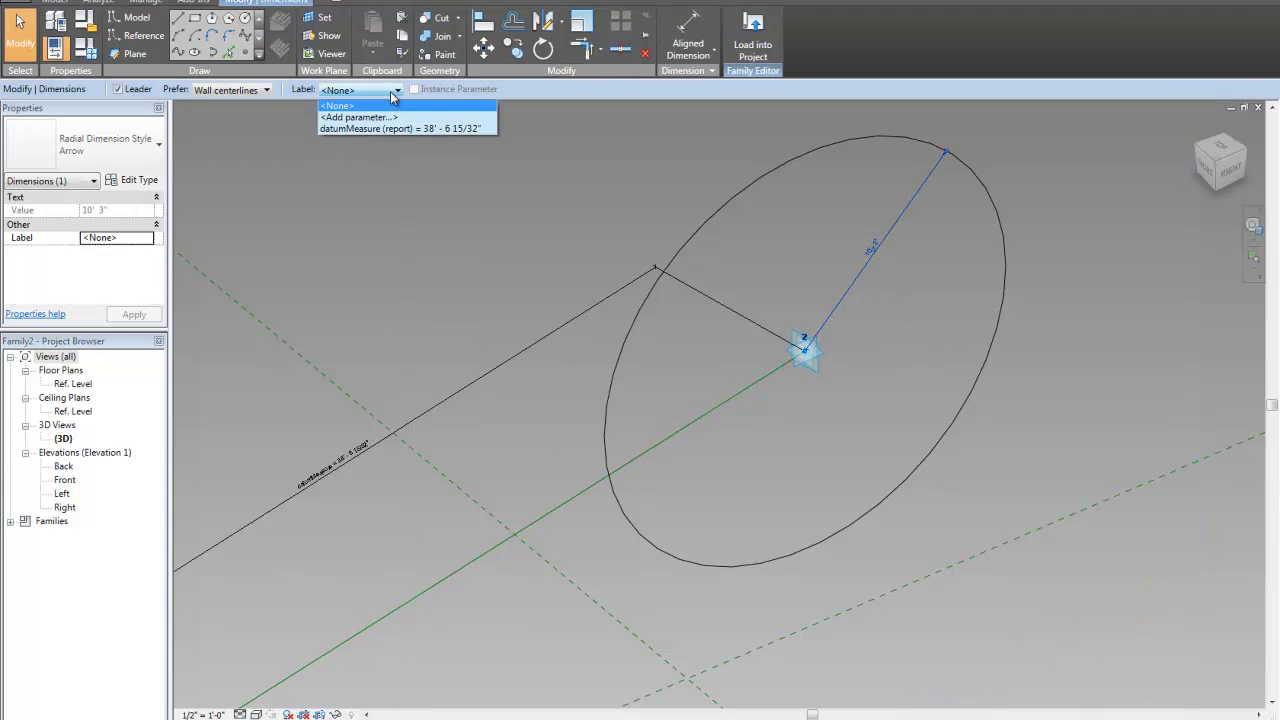
{"action": "left_click", "coordinate": [386, 118]}
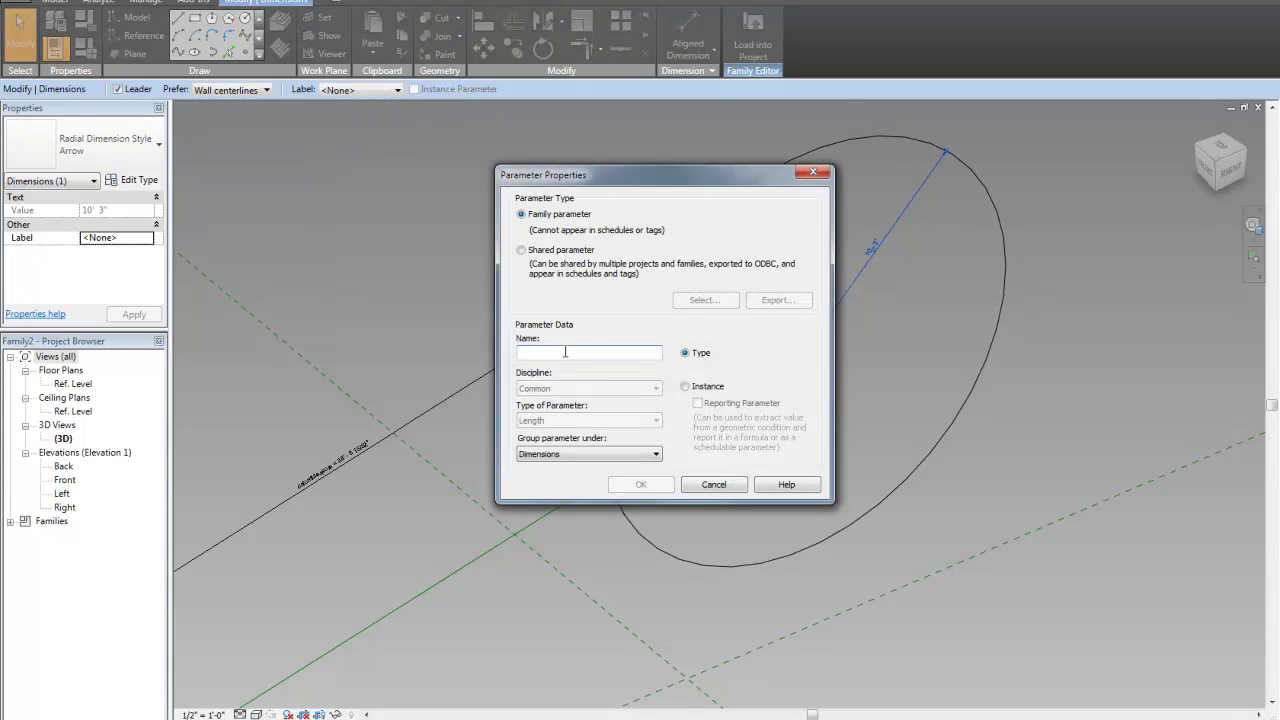
{"action": "type", "text": "radius"}
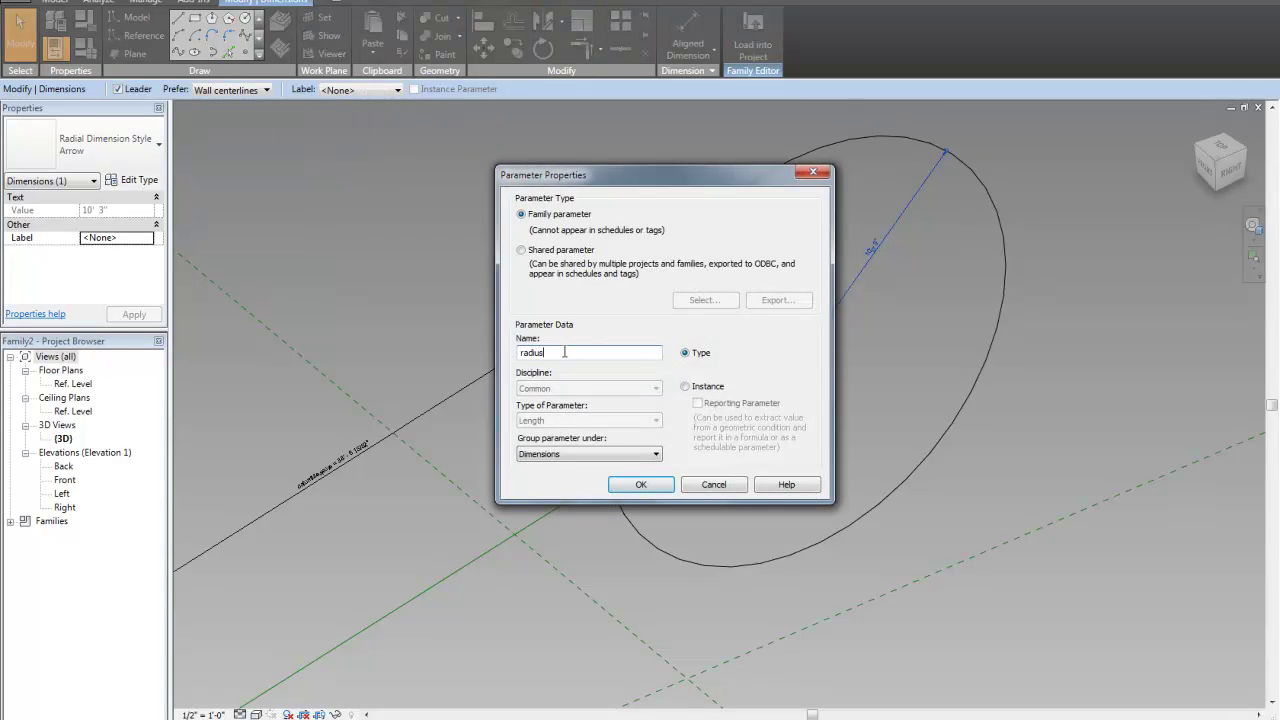
{"action": "left_click", "coordinate": [685, 387]}
{"action": "left_click", "coordinate": [446, 461]}
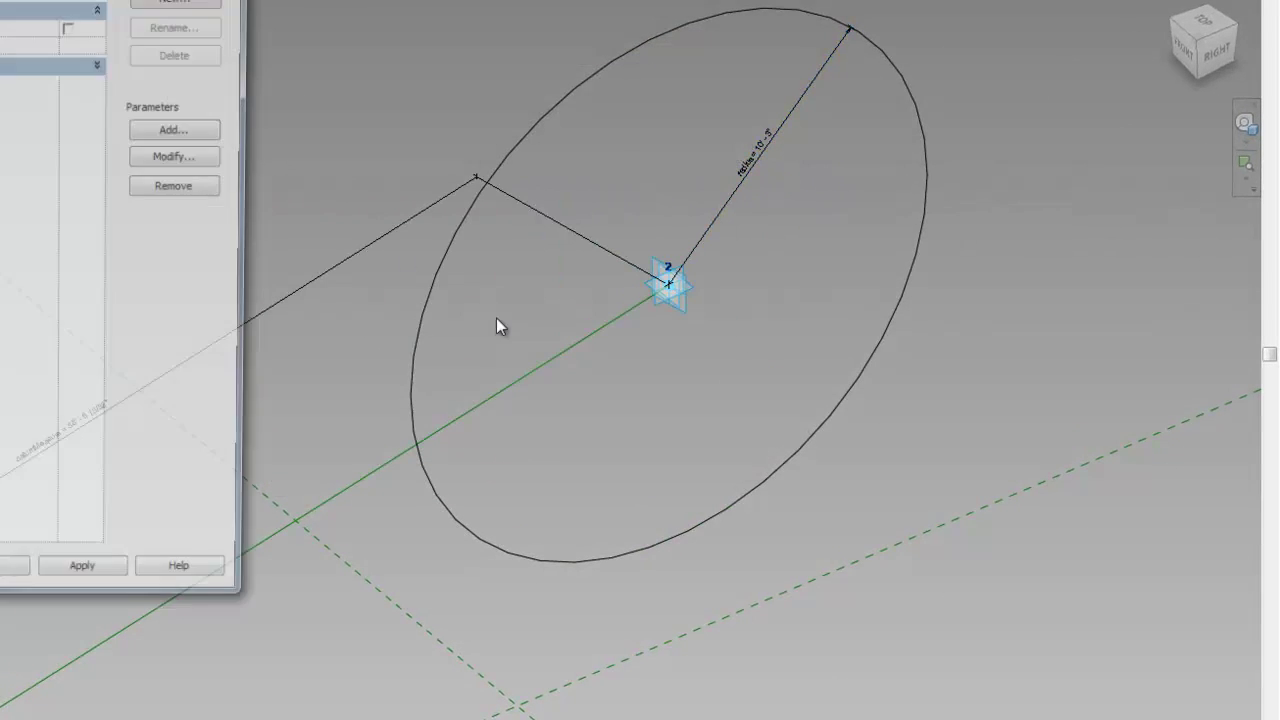
- Set the radius parameter's formula to datumMeasure/4 in the family types
{"action": "left_click_drag", "start_coordinate": [57, 0], "coordinate": [880, 18]}
{"action": "left_click", "coordinate": [803, 127]}
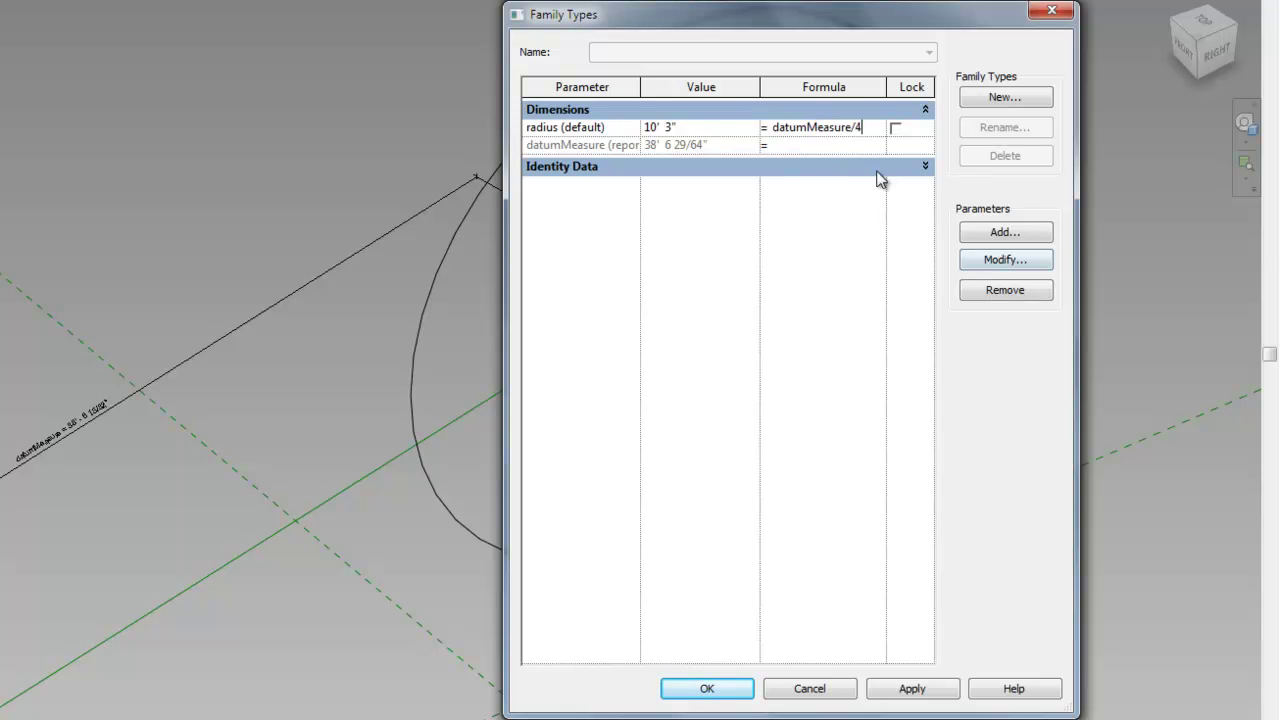
{"action": "key", "text": "Return"}
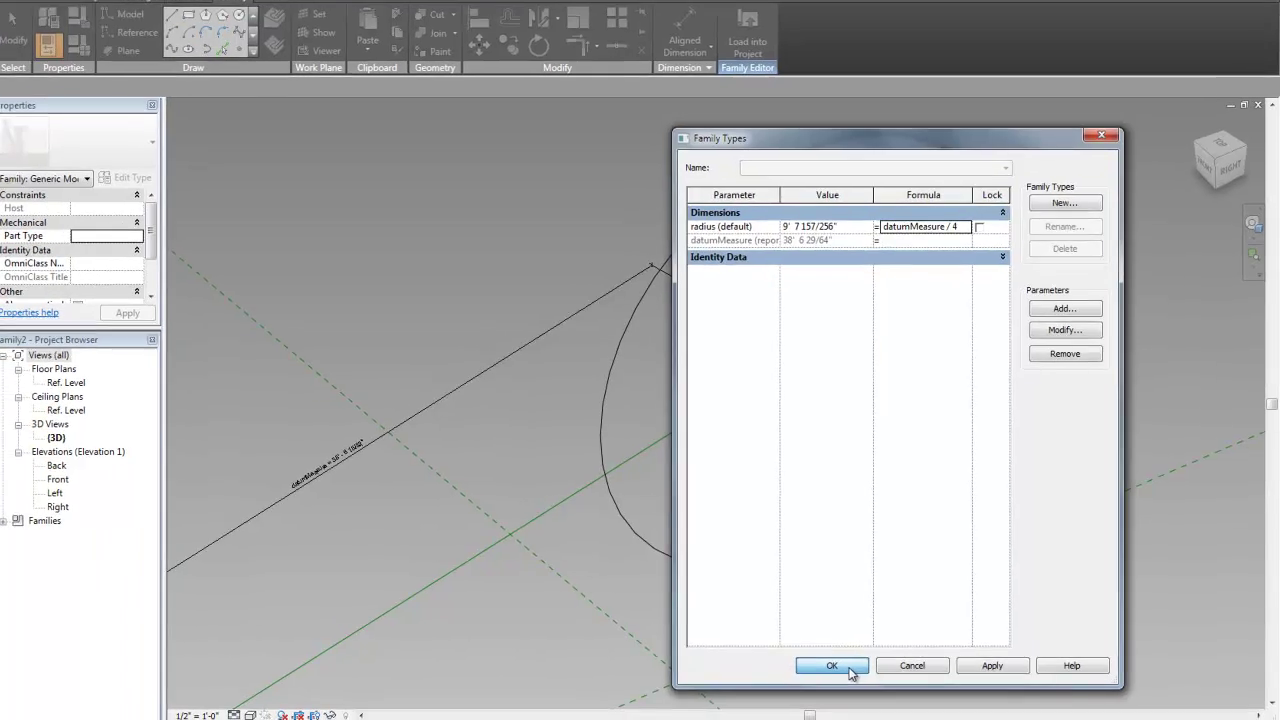
{"action": "left_click", "coordinate": [707, 688]}
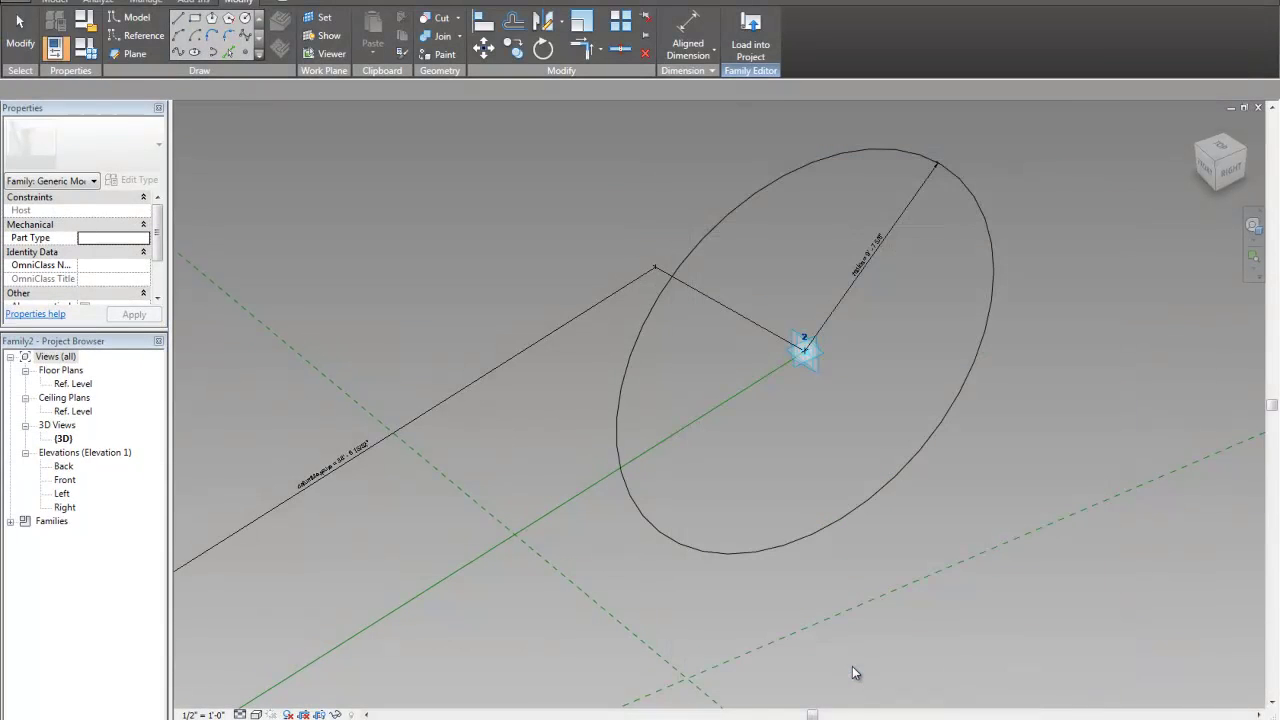
{"action": "scroll", "coordinate": [842, 451], "scroll_direction": "down", "scroll_amount": 3}
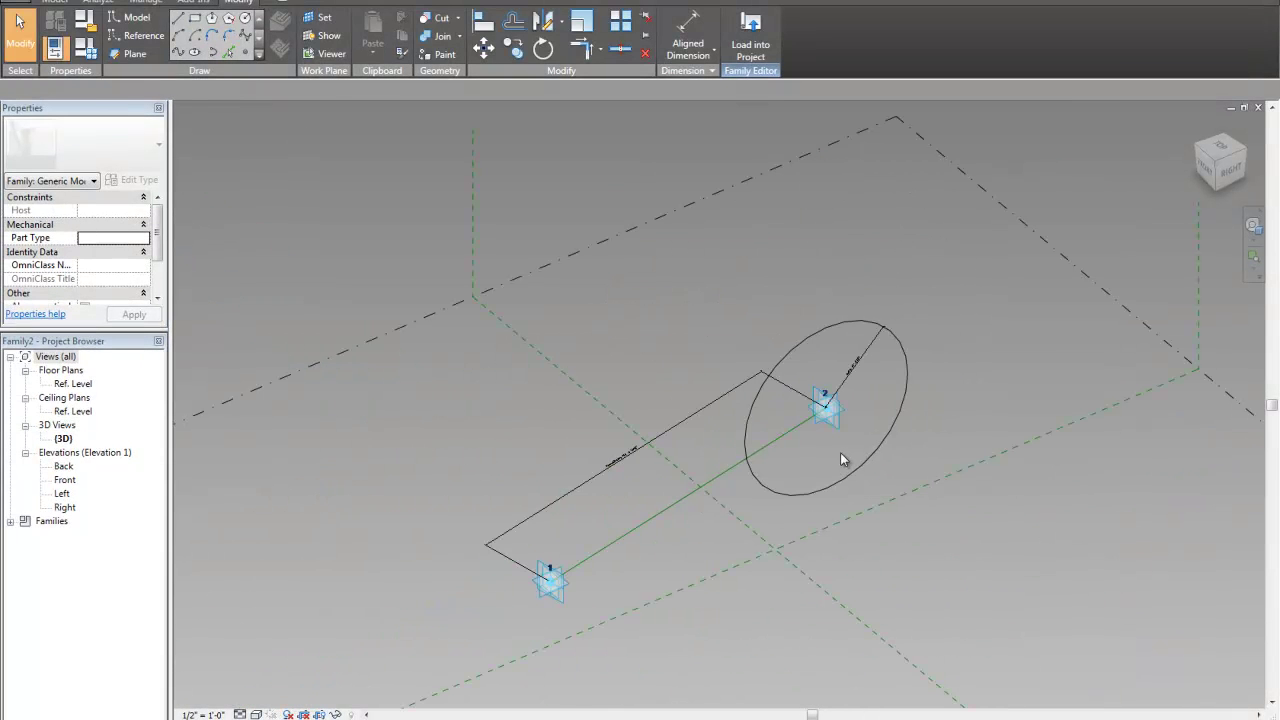
- Load the circle family into the jig_Tube mass, and delete the second circle, the equality dimension and the spaced reference planes
{"action": "left_click", "coordinate": [756, 36]}
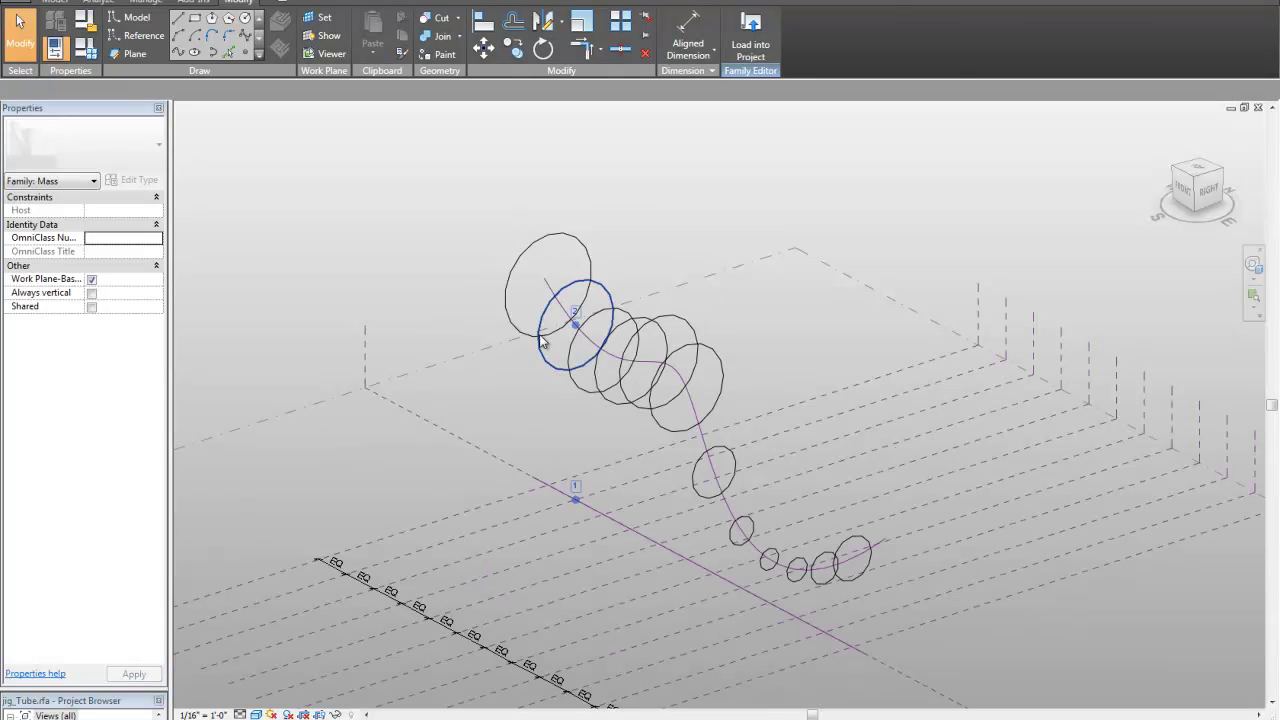
{"action": "left_click", "coordinate": [540, 338]}
{"action": "key", "text": "Delete"}
{"action": "left_click", "coordinate": [571, 369]}
{"action": "key", "text": "Delete"}
{"action": "left_click", "coordinate": [586, 460]}
{"action": "middle_click_drag", "start_coordinate": [550, 457], "coordinate": [898, 610], "text": "shift"}
{"action": "left_click_drag", "start_coordinate": [898, 603], "coordinate": [359, 495]}
{"action": "key", "text": "Delete"}
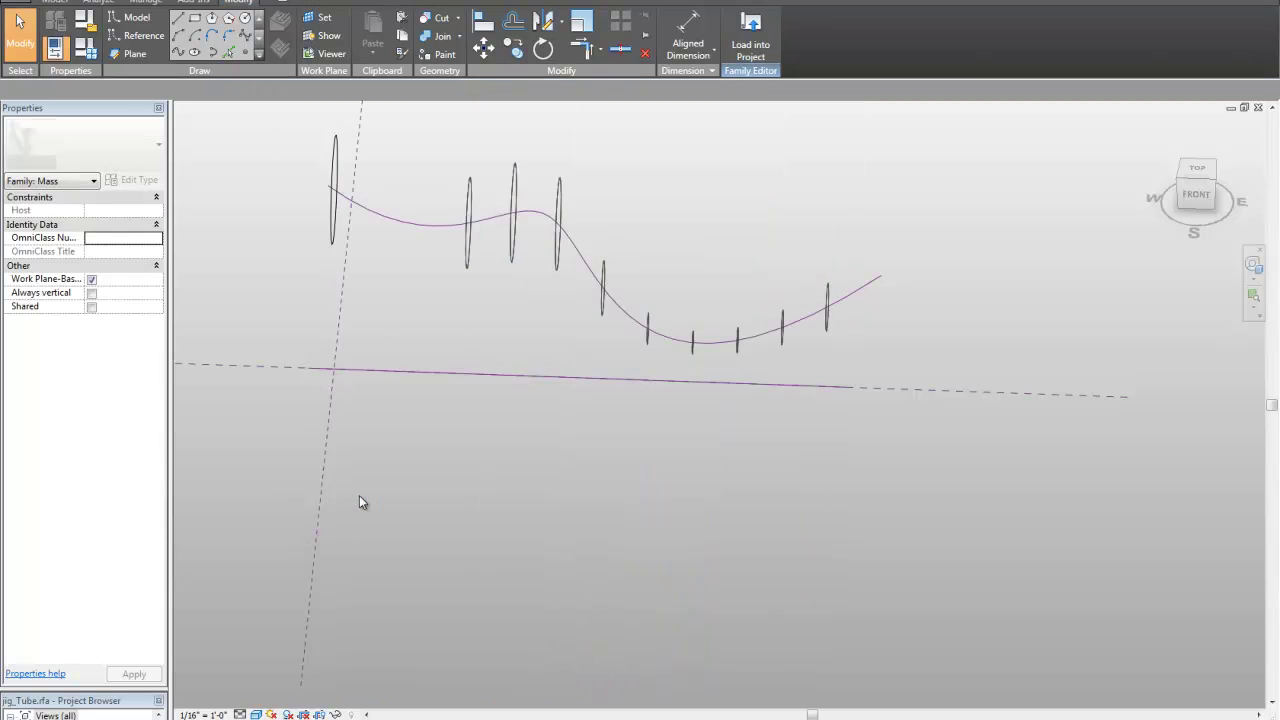
- Delete the old curved spline and all remaining circles, keeping only the base reference line and the main reference planes
{"action": "middle_click_drag", "start_coordinate": [520, 434], "coordinate": [457, 383], "text": "shift"}
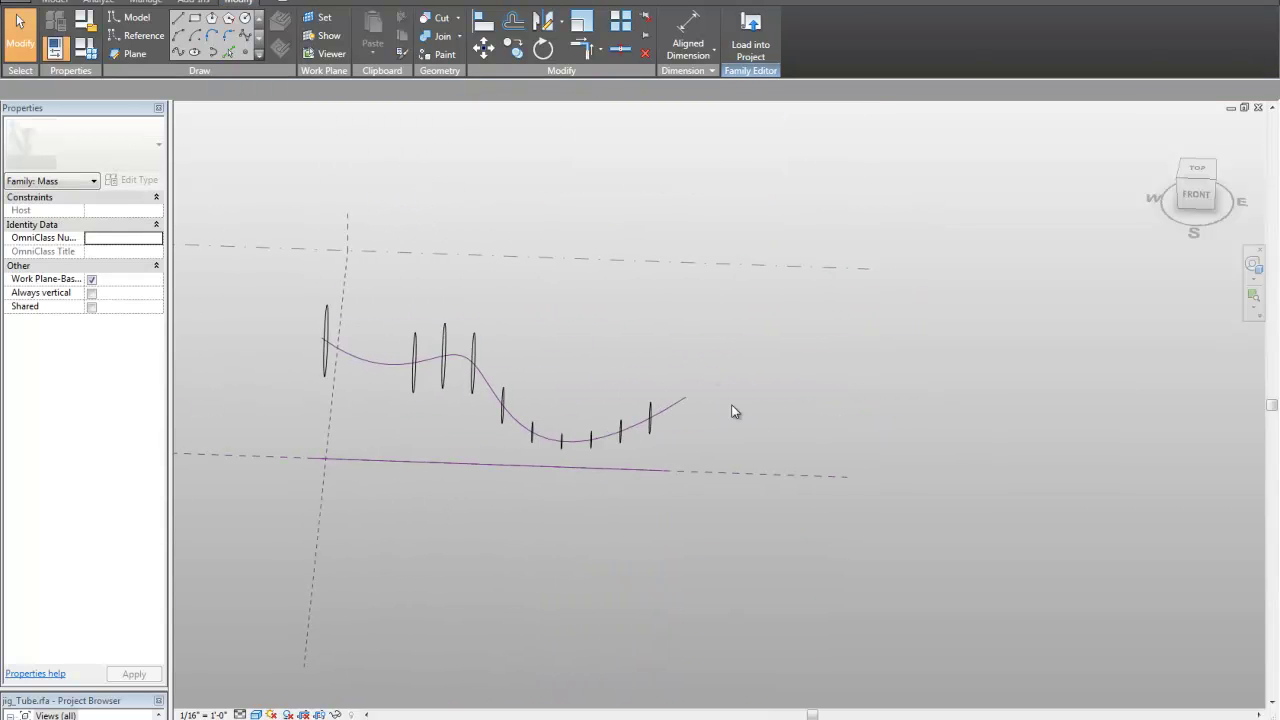
{"action": "left_click_drag", "start_coordinate": [727, 406], "coordinate": [412, 330]}
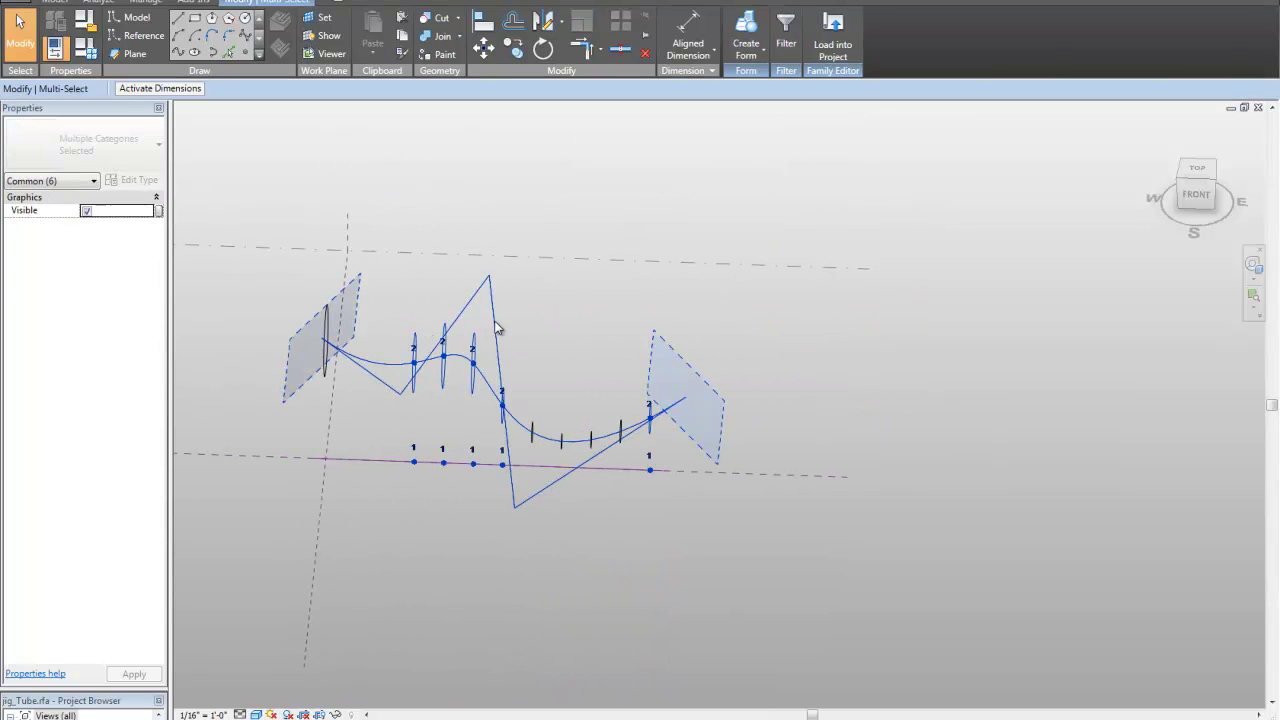
{"action": "key", "text": "Delete"}
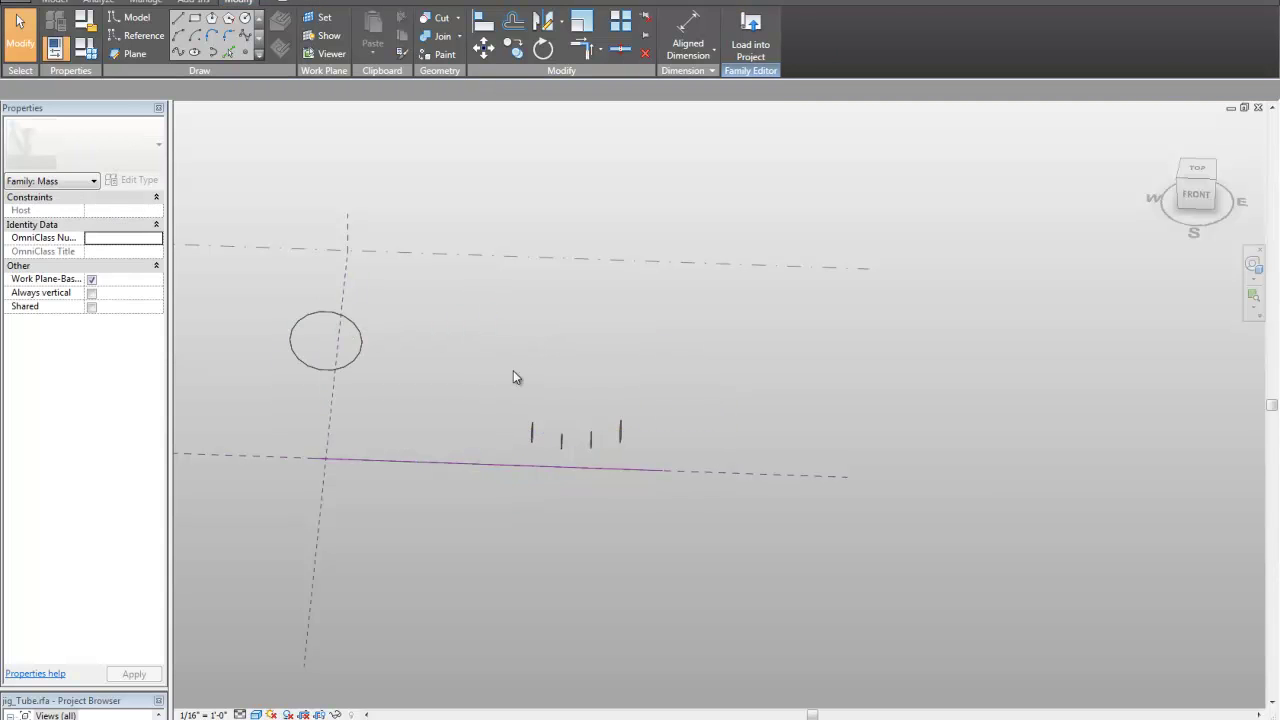
{"action": "left_click", "coordinate": [362, 349]}
{"action": "key", "text": "Delete"}
{"action": "left_click_drag", "start_coordinate": [469, 360], "coordinate": [642, 540]}
{"action": "key", "text": "Delete"}
- Draw a straight reference spline about 150' 6" long above the base reference line, on the vertical reference plane running along that line
{"action": "middle_click_drag", "start_coordinate": [725, 410], "coordinate": [365, 492], "text": "shift"}
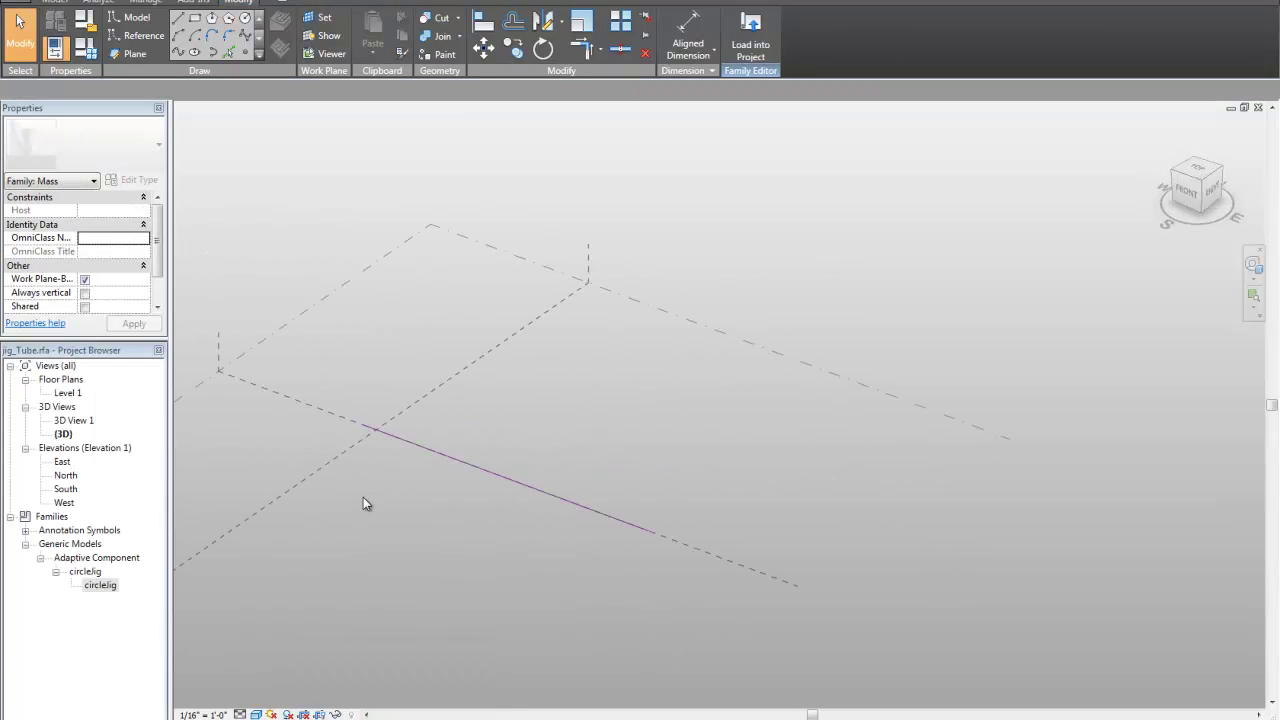
{"action": "left_click", "coordinate": [428, 453]}
{"action": "left_click", "coordinate": [411, 568]}
{"action": "left_click", "coordinate": [136, 38]}
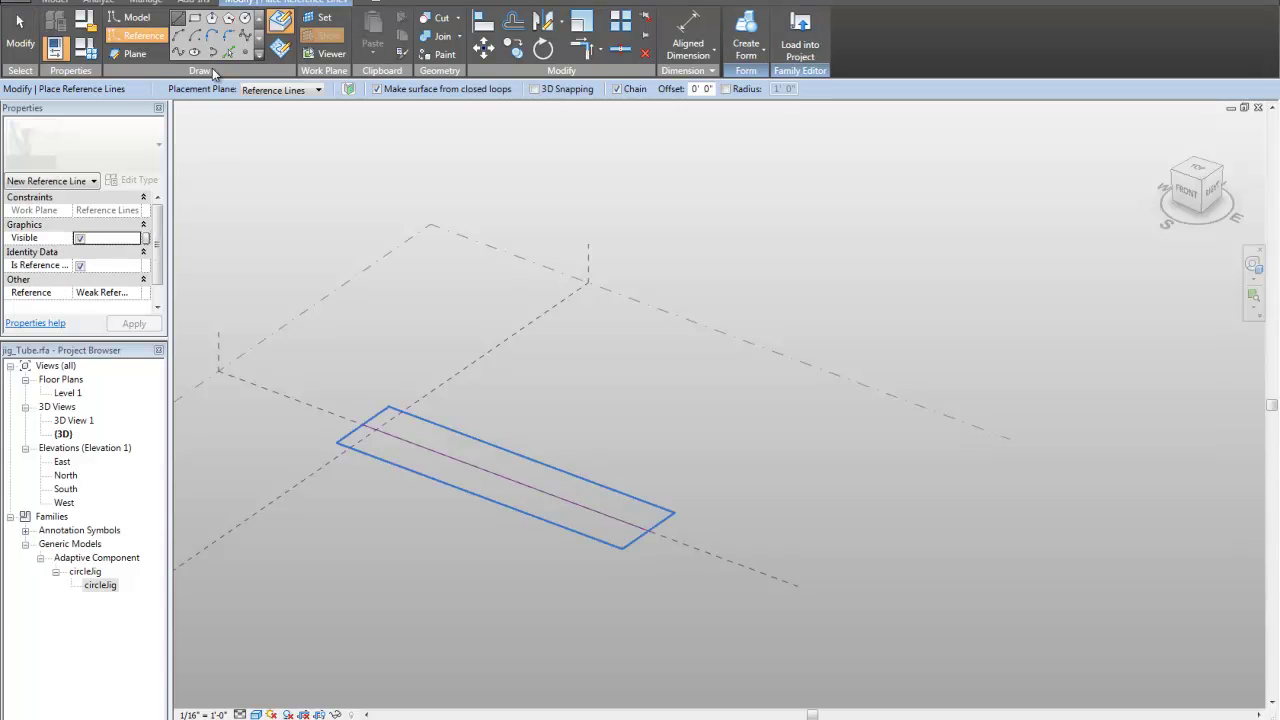
{"action": "left_click", "coordinate": [245, 40]}
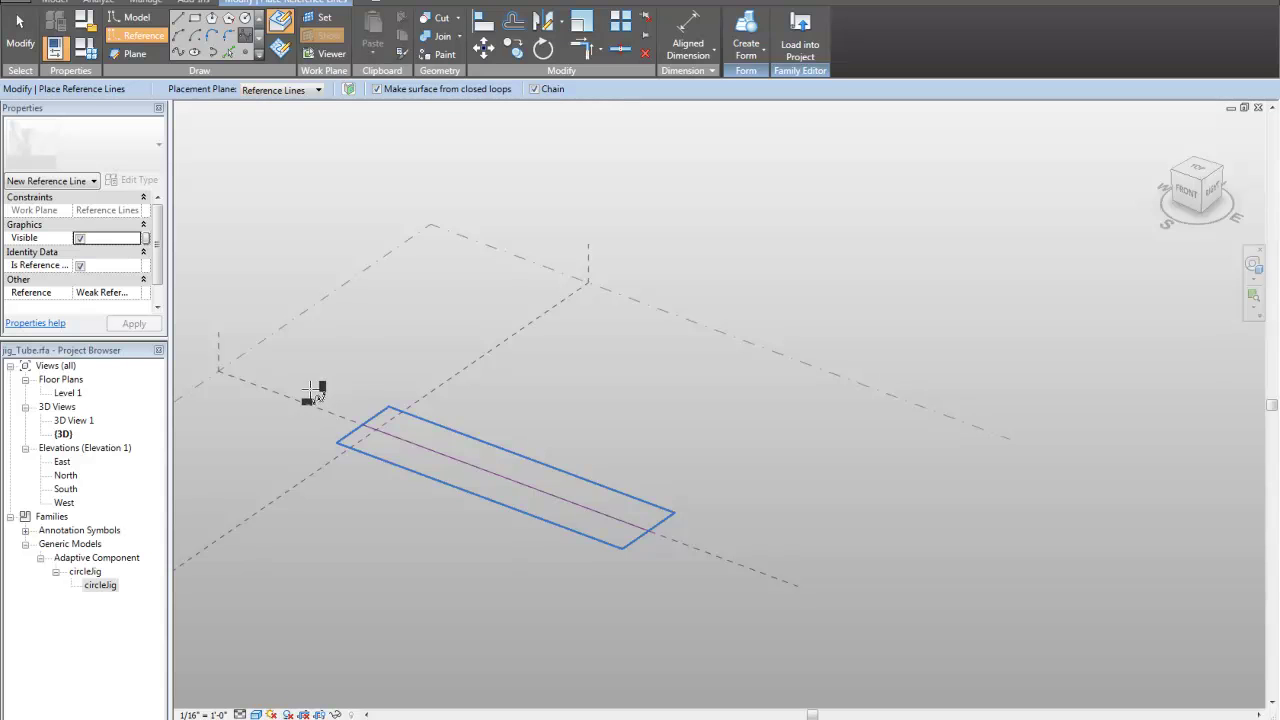
{"action": "left_click", "coordinate": [323, 19]}
{"action": "left_click", "coordinate": [323, 414]}
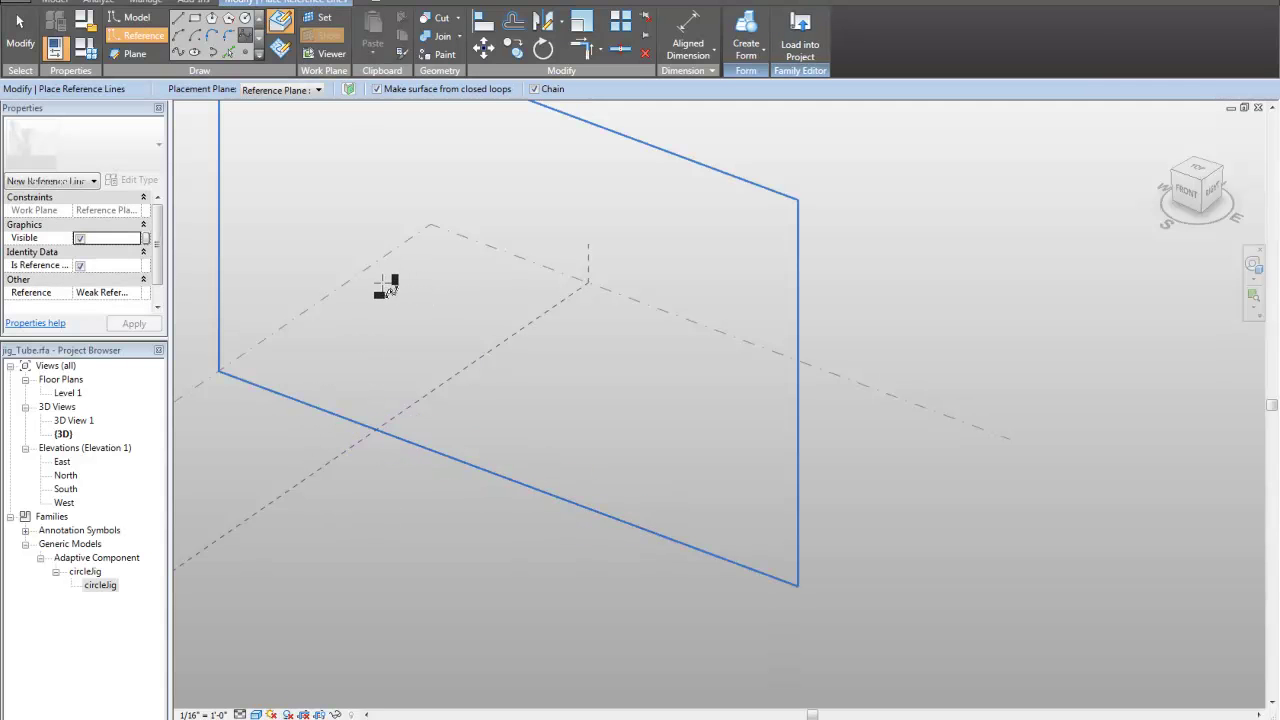
{"action": "left_click", "coordinate": [374, 289]}
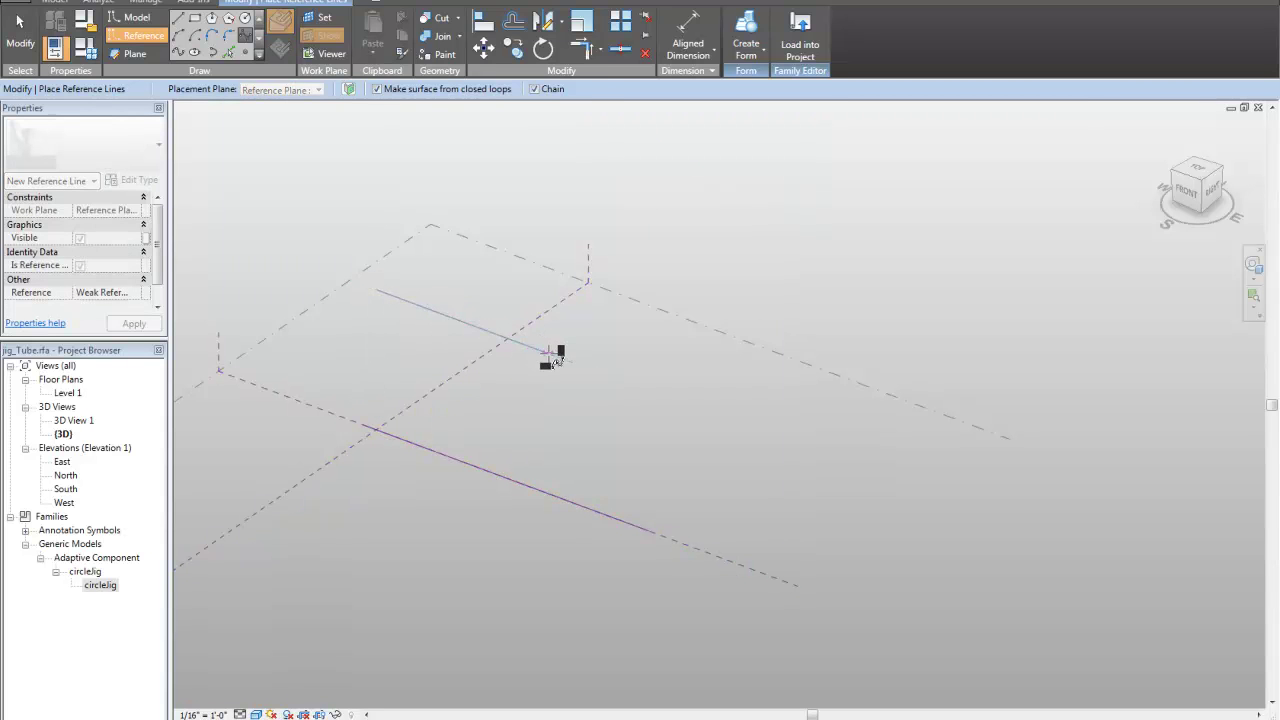
{"action": "left_click", "coordinate": [648, 390]}
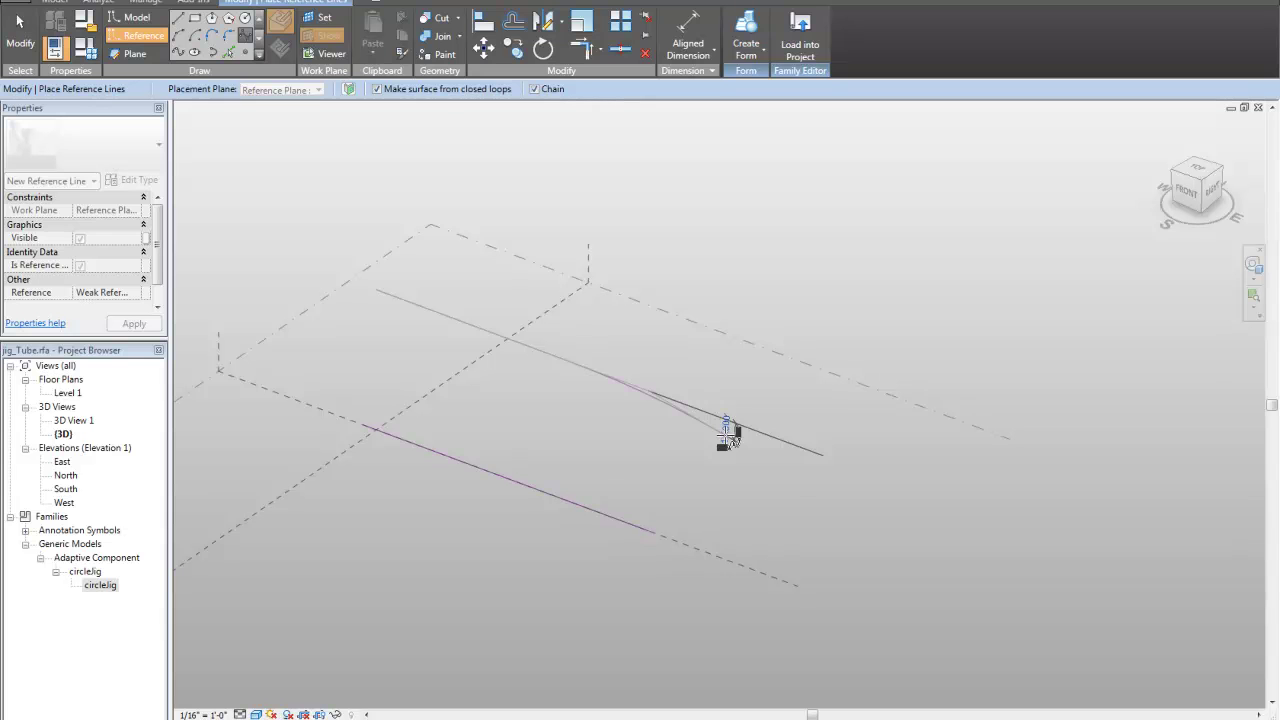
{"action": "key", "text": "Escape"}
{"action": "key", "text": "Escape"}
{"action": "left_click", "coordinate": [472, 327]}
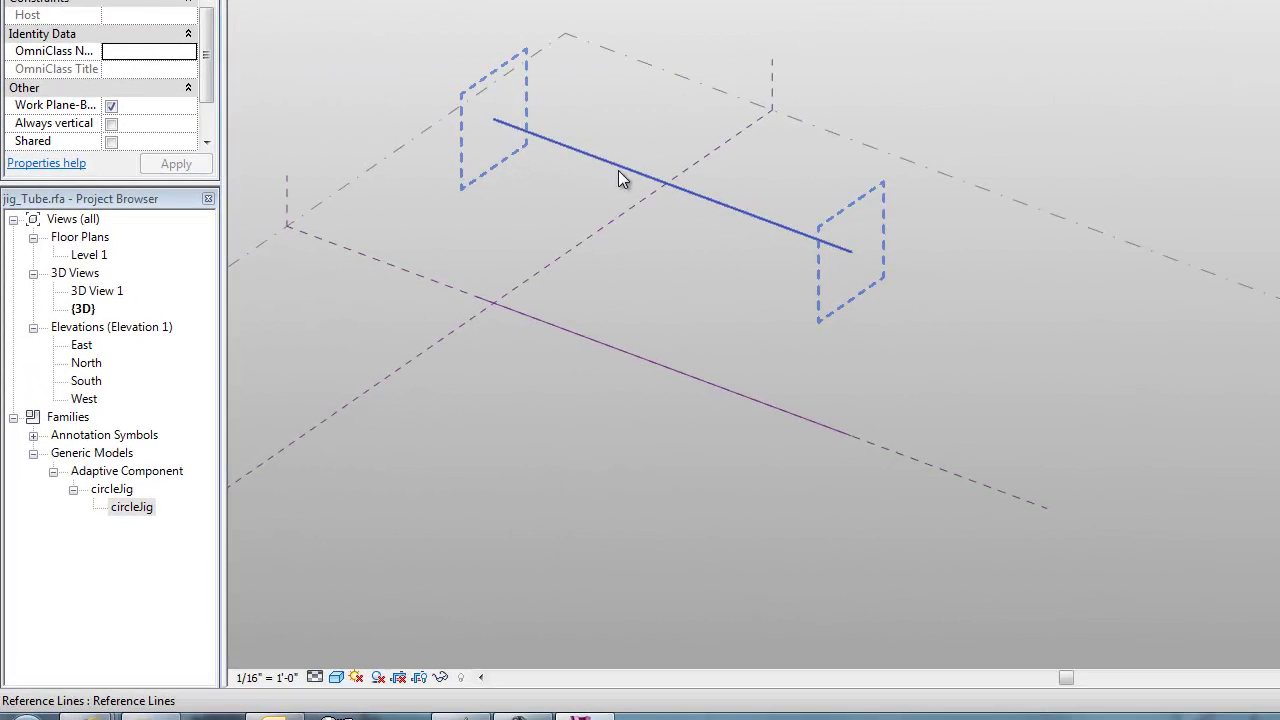
{"action": "left_click", "coordinate": [618, 168]}
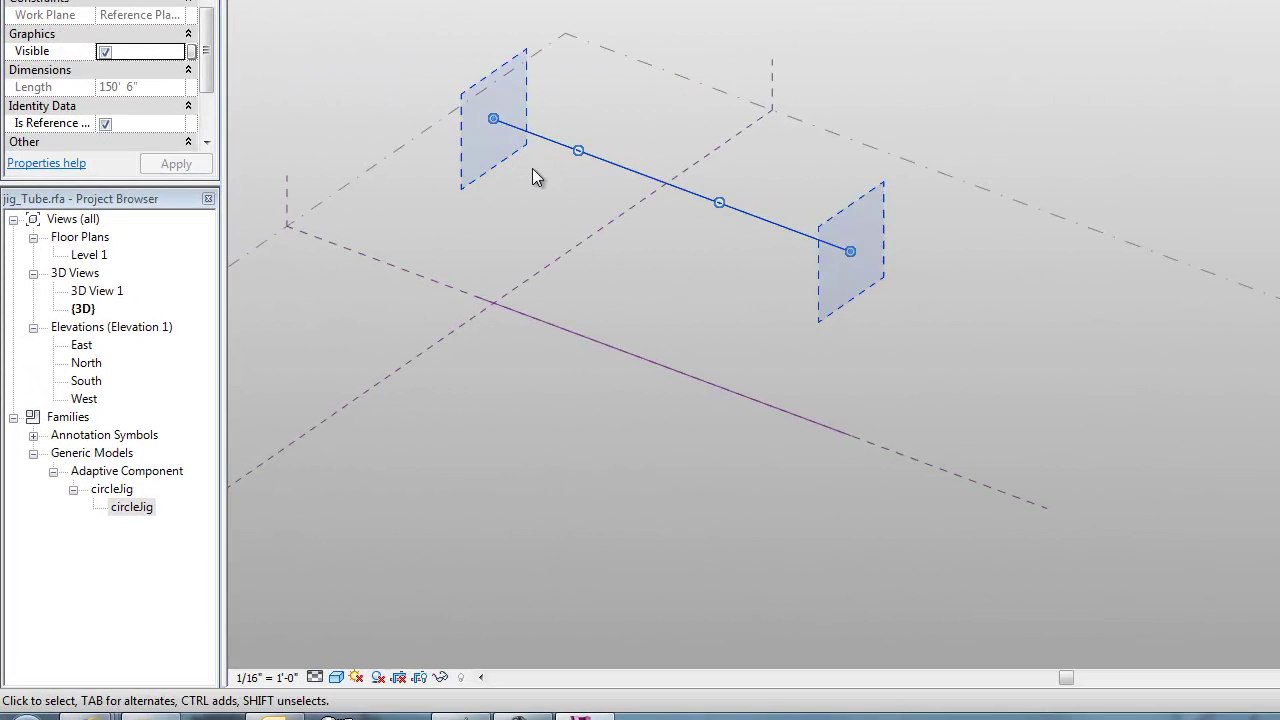
- Place one circleJig component with adaptive point 1 on the base reference line and point 2 on the reference spline
{"action": "key", "text": "Escape"}
{"action": "left_click_drag", "start_coordinate": [120, 508], "coordinate": [535, 425]}
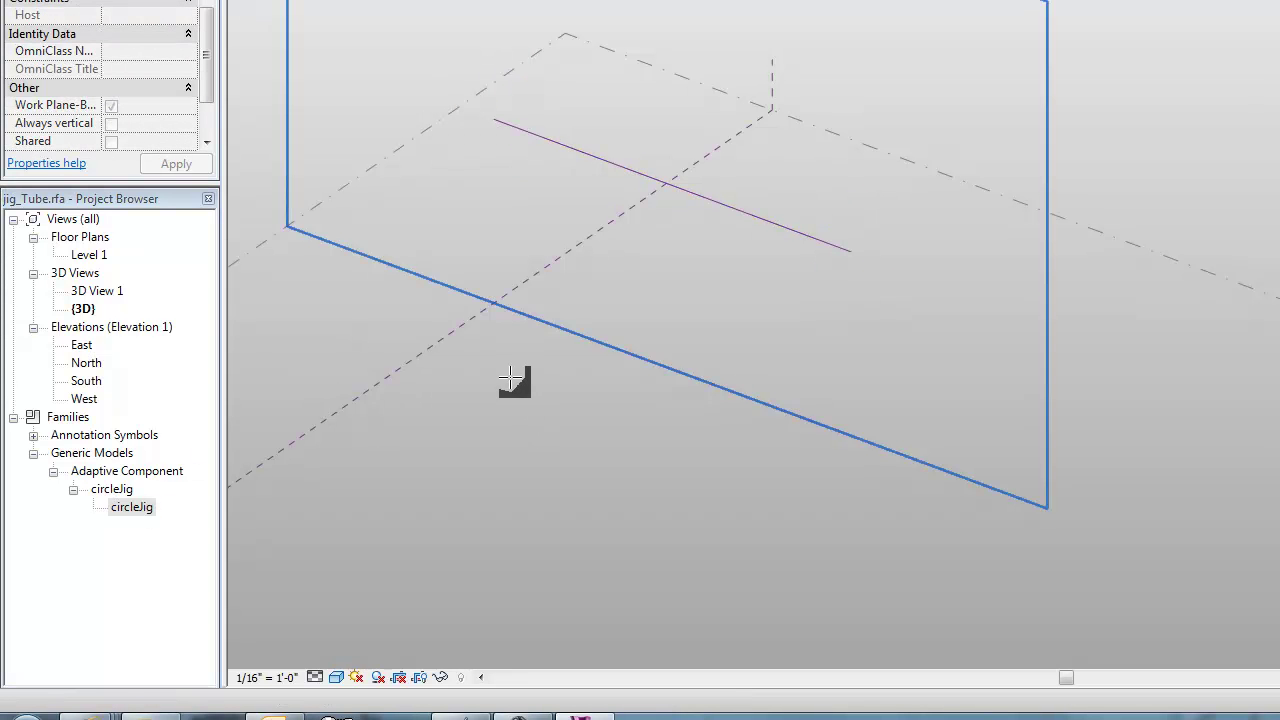
{"action": "left_click", "coordinate": [523, 314]}
{"action": "left_click", "coordinate": [552, 141]}
{"action": "key", "text": "Escape"}
- Host the circle component's adaptive points 1 and 2 by intersection with the reference plane crossing the base line
{"action": "left_click", "coordinate": [526, 194]}
{"action": "middle_click_drag", "start_coordinate": [686, 260], "coordinate": [615, 302], "text": "shift"}
{"action": "scroll", "coordinate": [452, 297], "scroll_direction": "up", "scroll_amount": 3}
{"action": "left_click", "coordinate": [606, 328]}
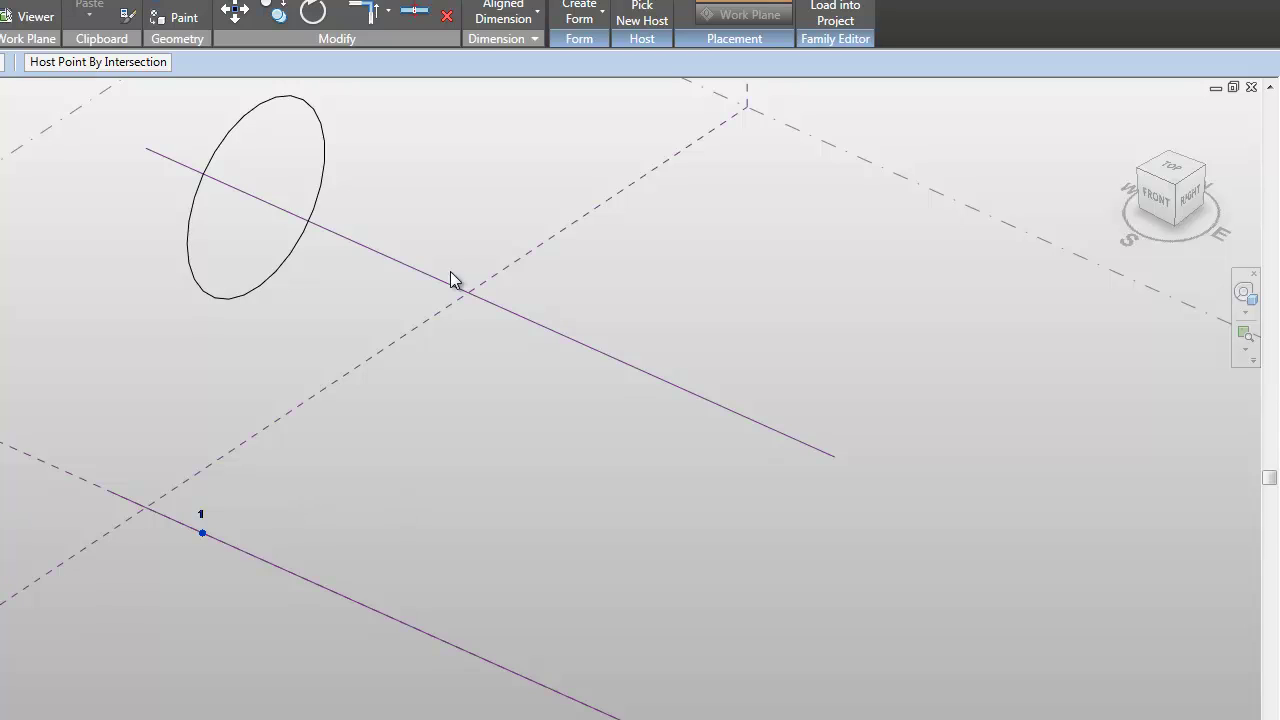
{"action": "left_click", "coordinate": [84, 63]}
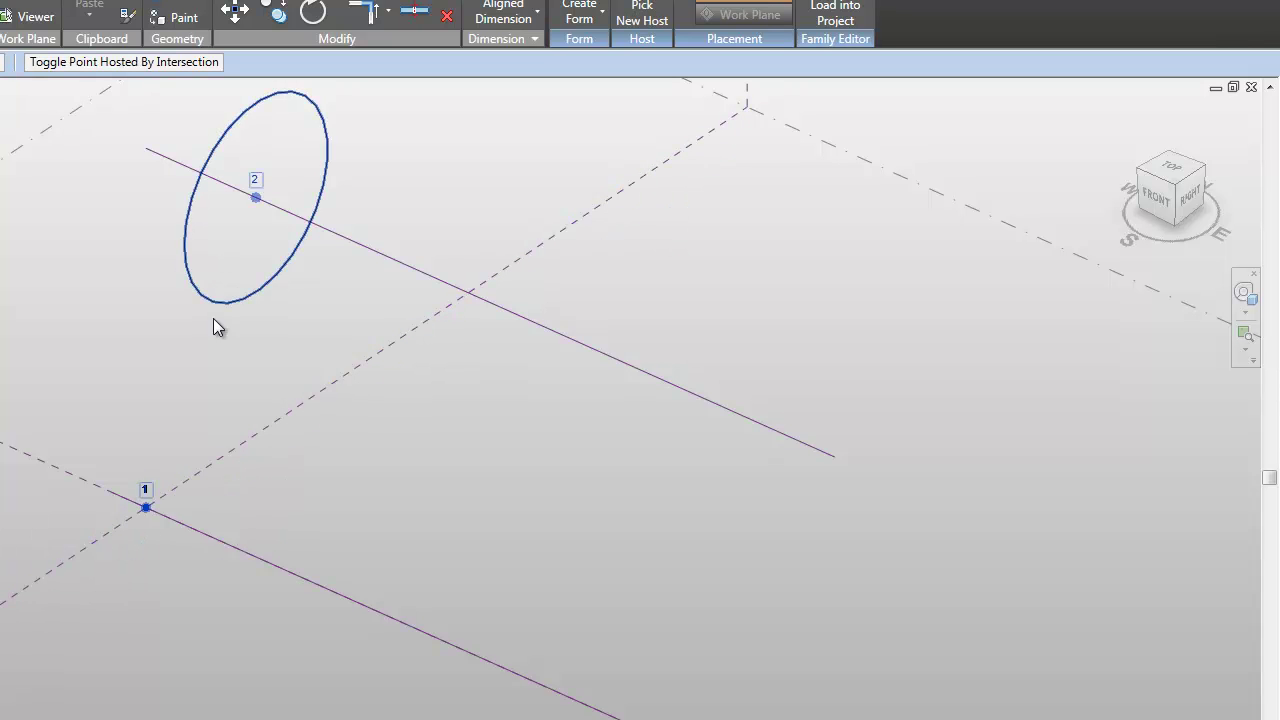
{"action": "left_click", "coordinate": [255, 197]}
{"action": "left_click", "coordinate": [108, 63]}
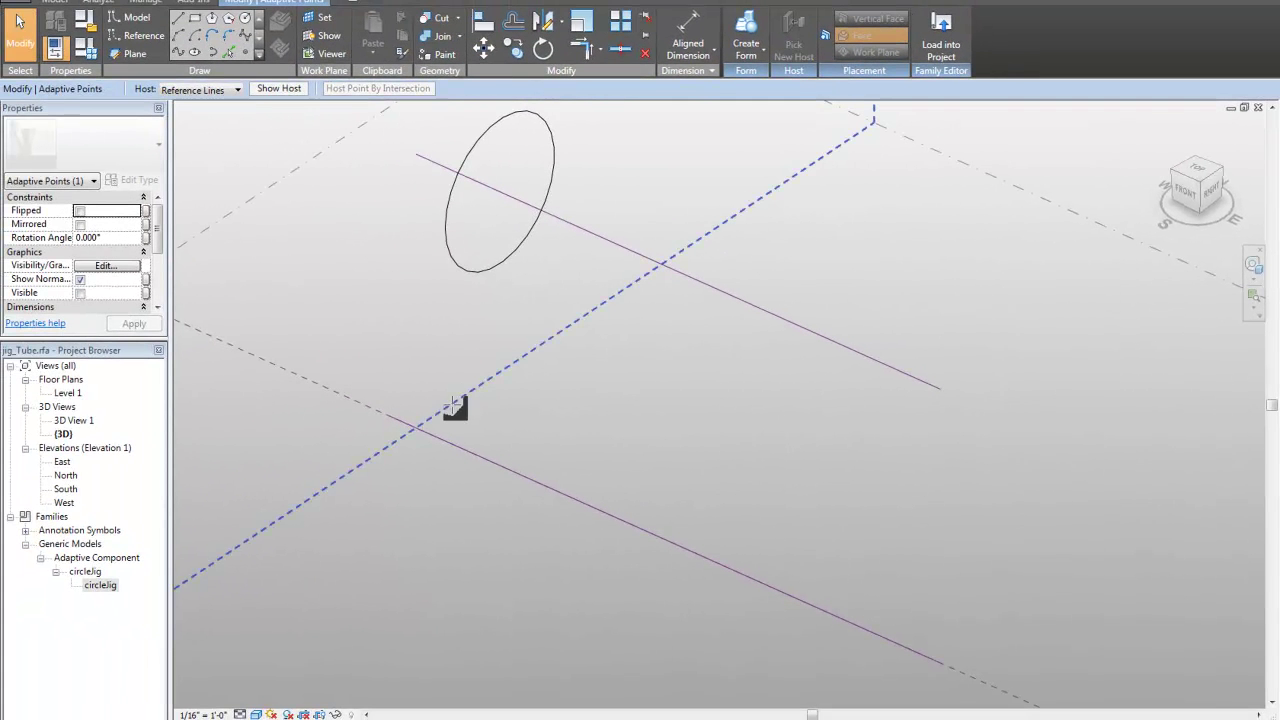
{"action": "left_click", "coordinate": [452, 405]}
{"action": "left_click", "coordinate": [20, 35]}
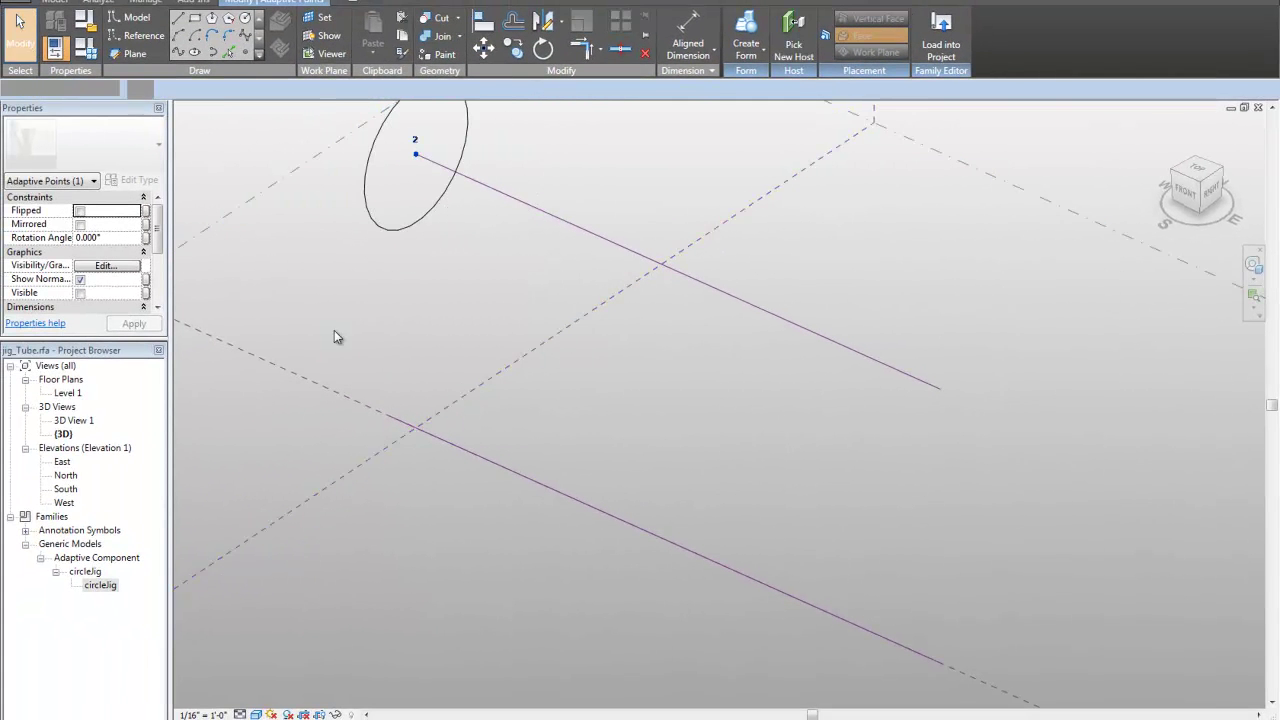
{"action": "left_click", "coordinate": [380, 378]}
{"action": "middle_click_drag", "start_coordinate": [331, 451], "coordinate": [470, 364], "text": "shift"}
{"action": "scroll", "coordinate": [435, 412], "scroll_direction": "down", "scroll_amount": 5}
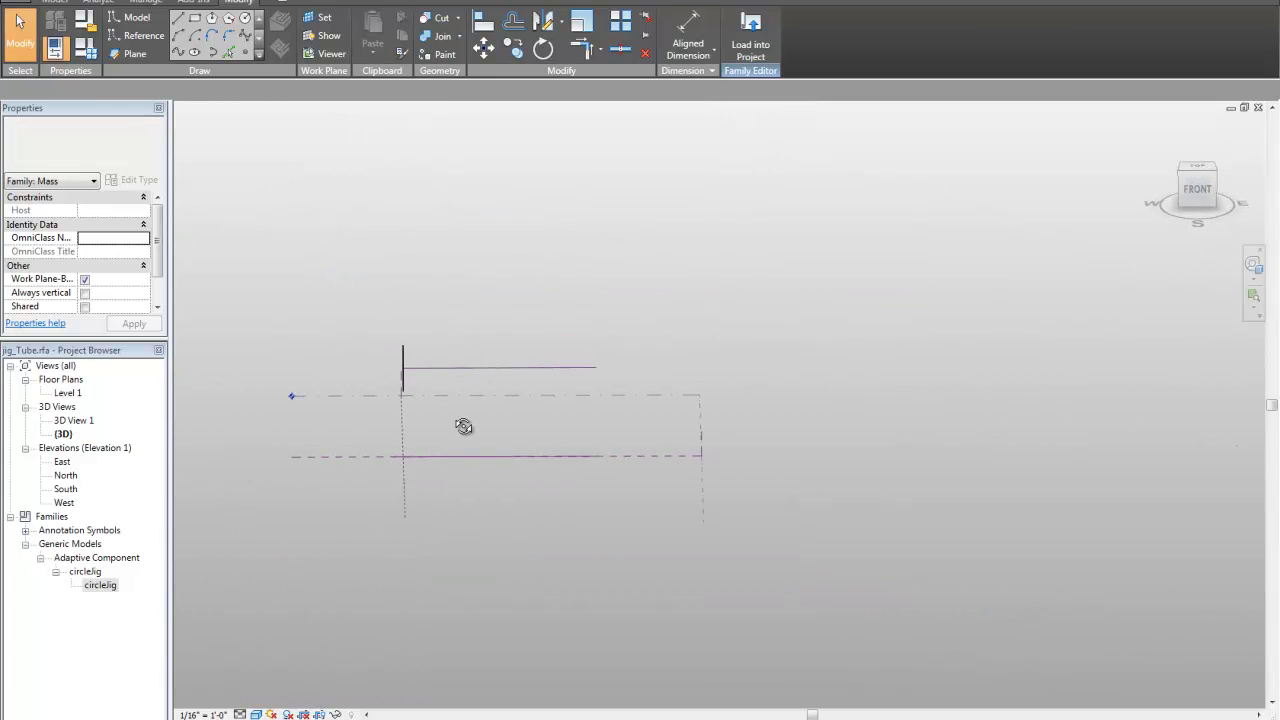
{"action": "left_click_drag", "start_coordinate": [338, 264], "coordinate": [472, 618]}
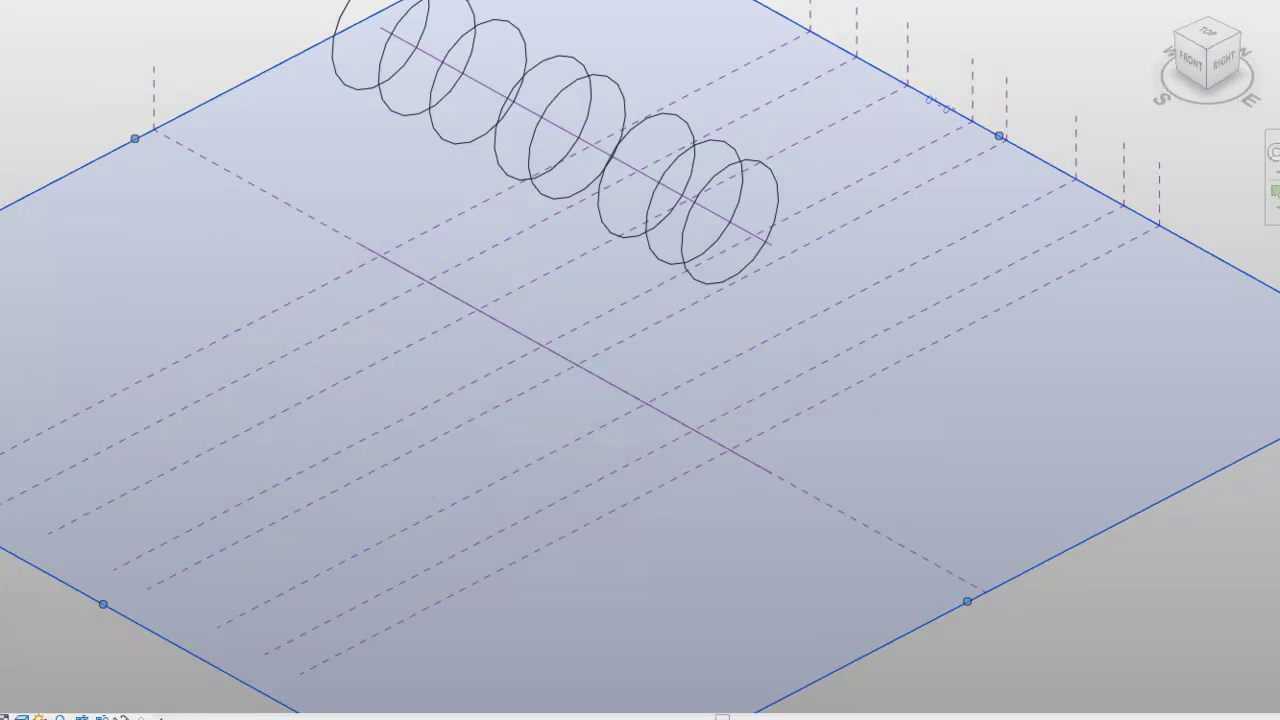
- Add one continuous aligned dimension across the eight parallel reference planes and make their spacing equal
{"action": "key", "text": "d"}
{"action": "key", "text": "i"}
{"action": "left_click", "coordinate": [239, 327]}
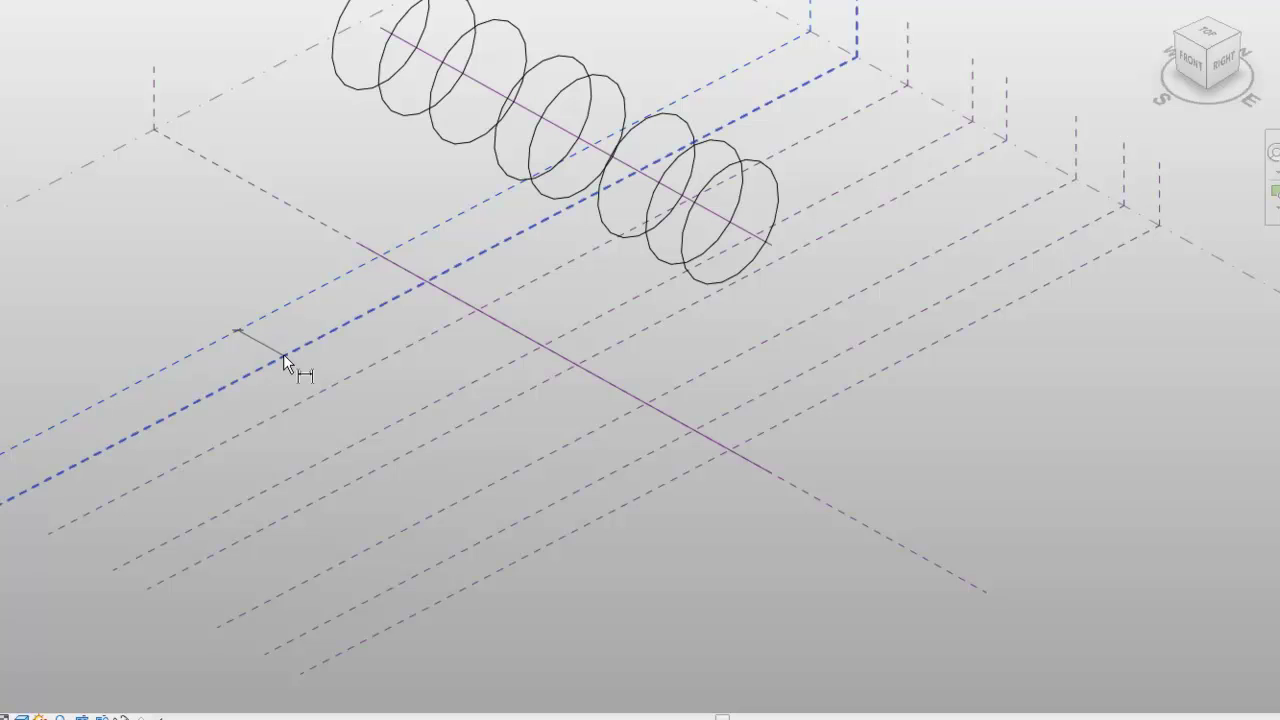
{"action": "left_click", "coordinate": [317, 387]}
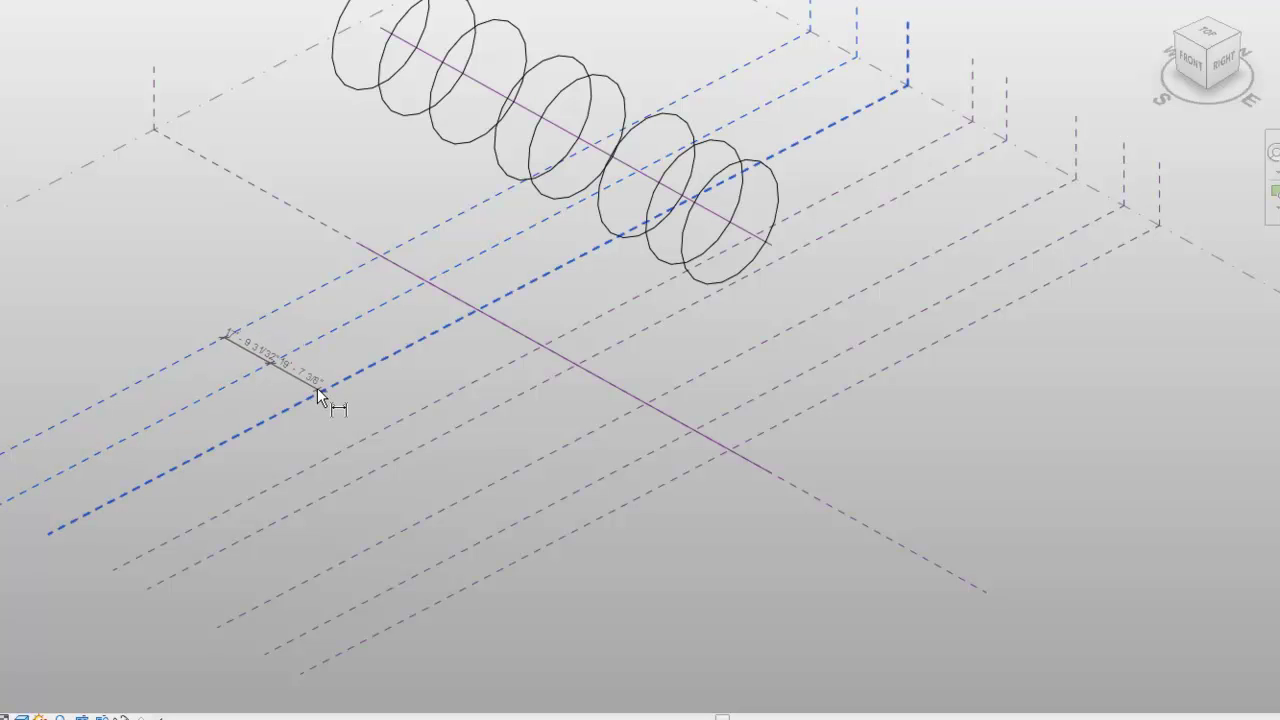
{"action": "left_click", "coordinate": [376, 428]}
{"action": "left_click", "coordinate": [409, 446]}
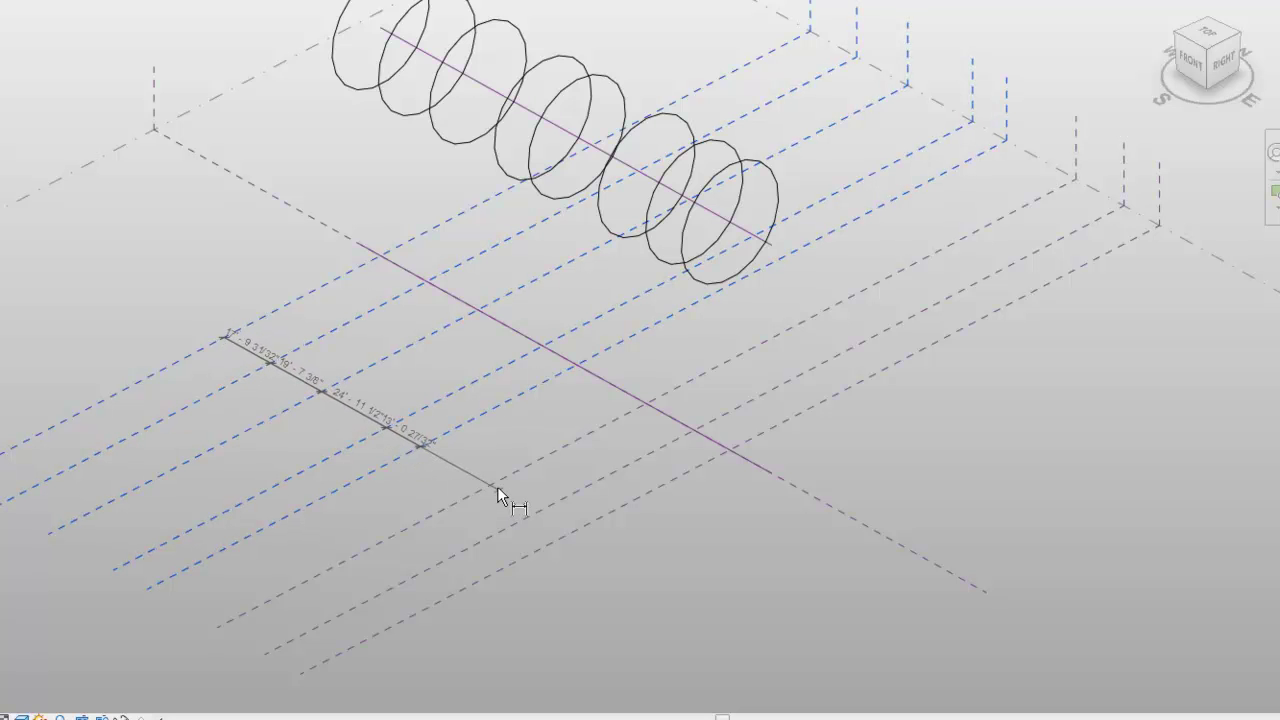
{"action": "left_click", "coordinate": [497, 485]}
{"action": "left_click", "coordinate": [513, 524]}
{"action": "left_click", "coordinate": [528, 552]}
{"action": "left_click", "coordinate": [324, 541]}
{"action": "left_click", "coordinate": [279, 495]}
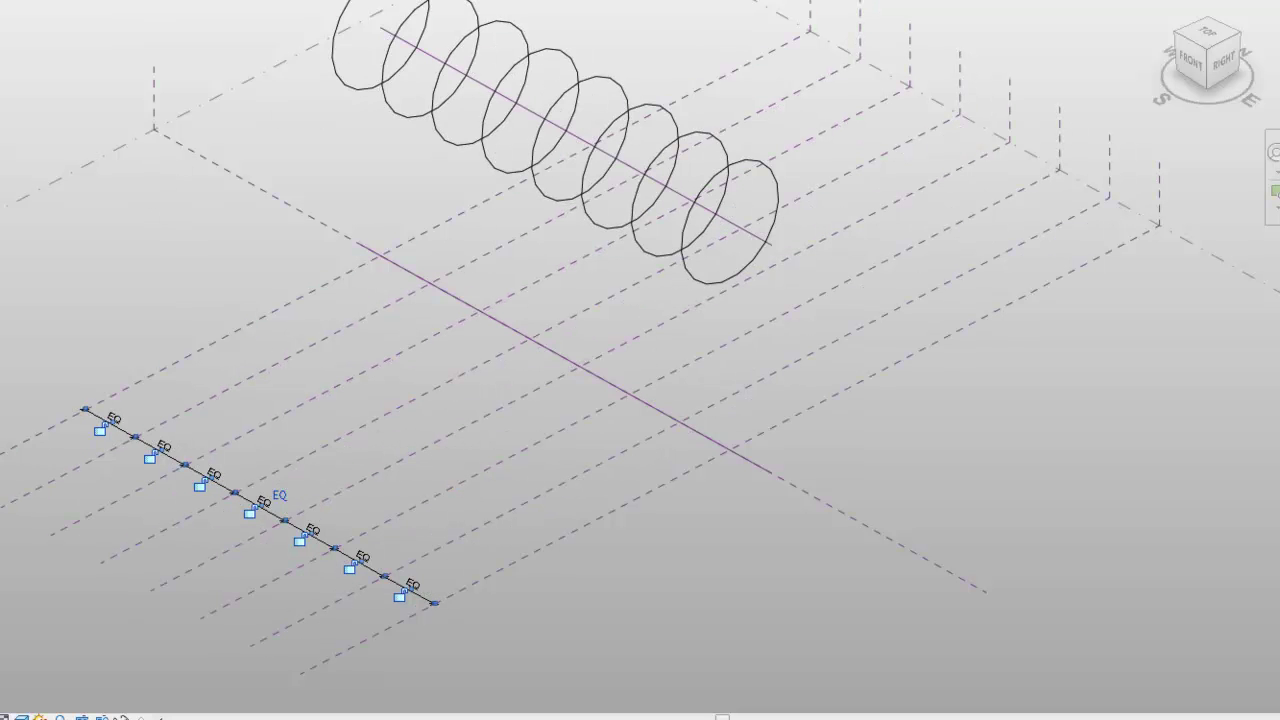
{"action": "key", "text": "Escape"}
- Bend the reference spline by pulling its two inner control points down towards the base line
{"action": "scroll", "coordinate": [181, 234], "scroll_direction": "down", "scroll_amount": 2}
{"action": "middle_click_drag", "start_coordinate": [214, 226], "coordinate": [283, 166], "text": "shift"}
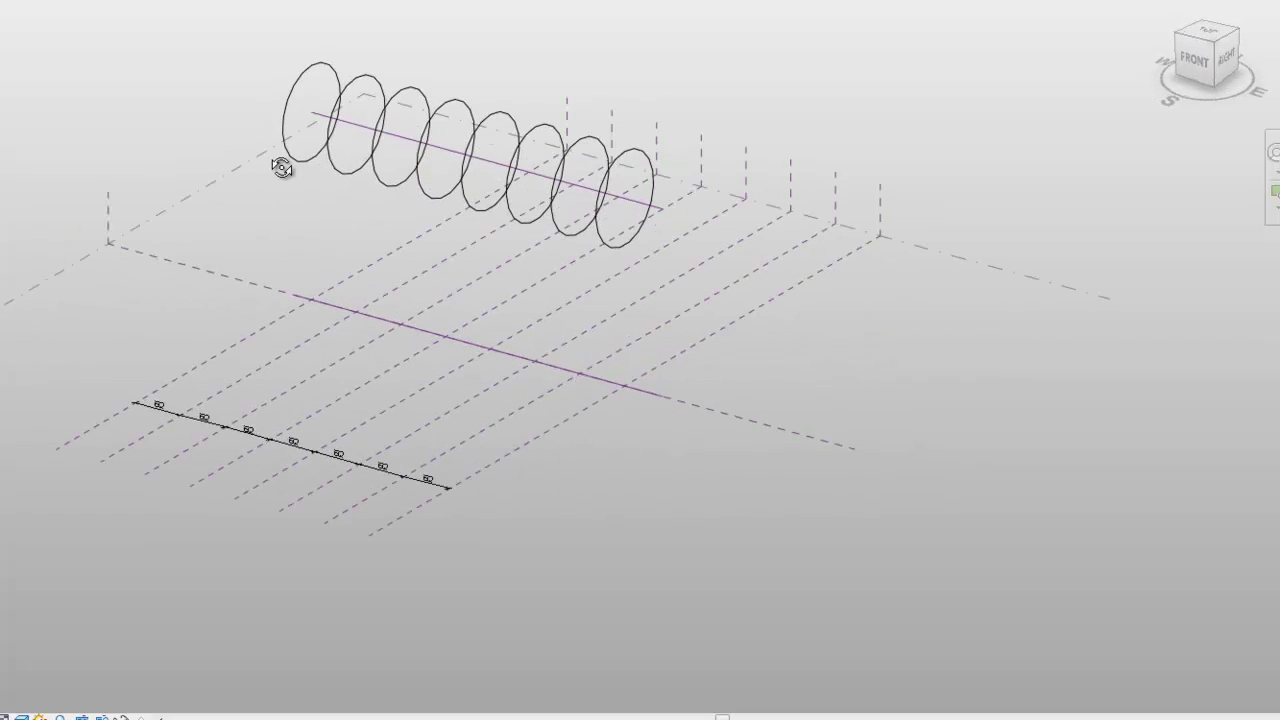
{"action": "left_click", "coordinate": [399, 133]}
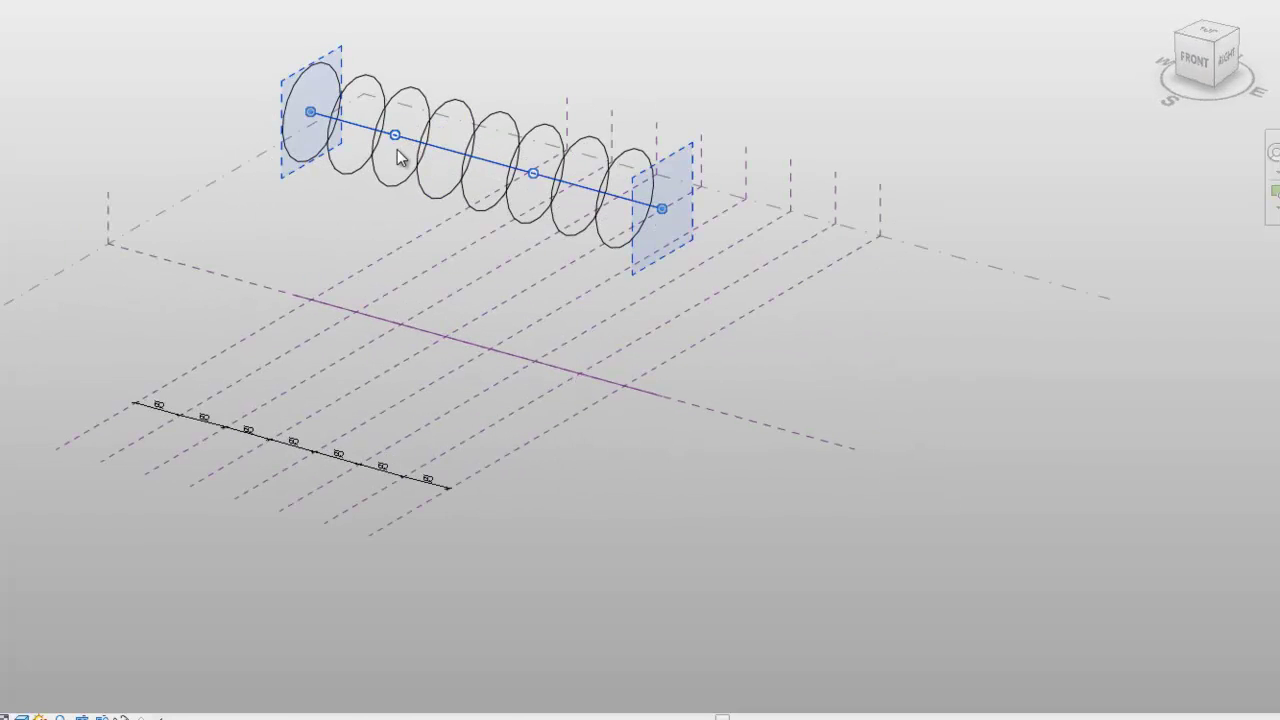
{"action": "scroll", "coordinate": [418, 146], "scroll_direction": "up", "scroll_amount": 2}
{"action": "left_click_drag", "start_coordinate": [367, 120], "coordinate": [358, 293]}
{"action": "left_click", "coordinate": [358, 293]}
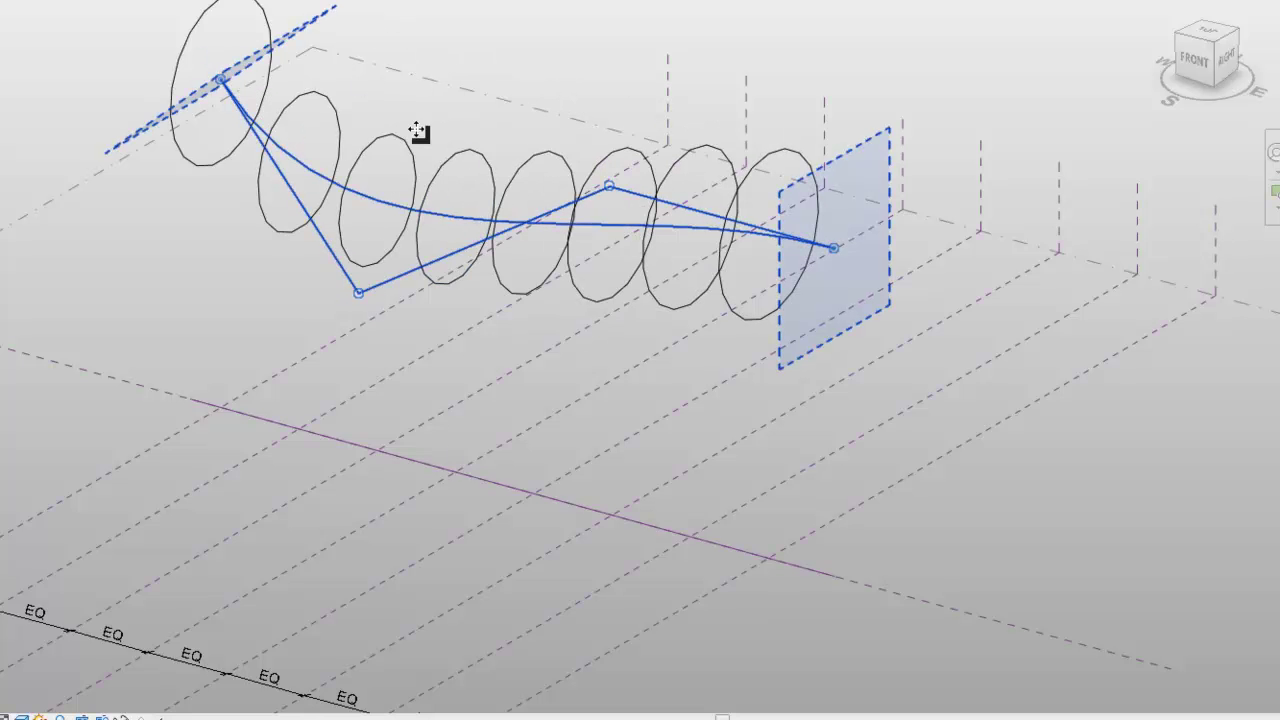
{"action": "left_click_drag", "start_coordinate": [612, 228], "coordinate": [602, 326]}
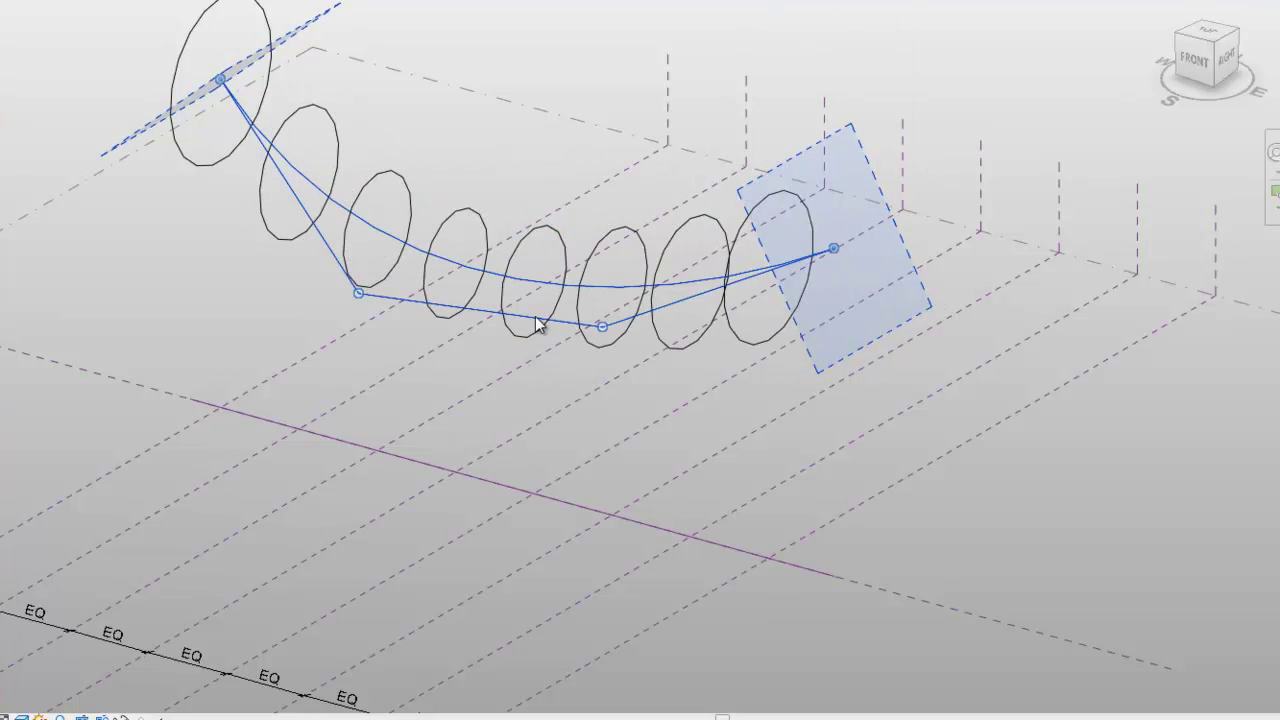
{"action": "left_click_drag", "start_coordinate": [357, 294], "coordinate": [500, 400]}
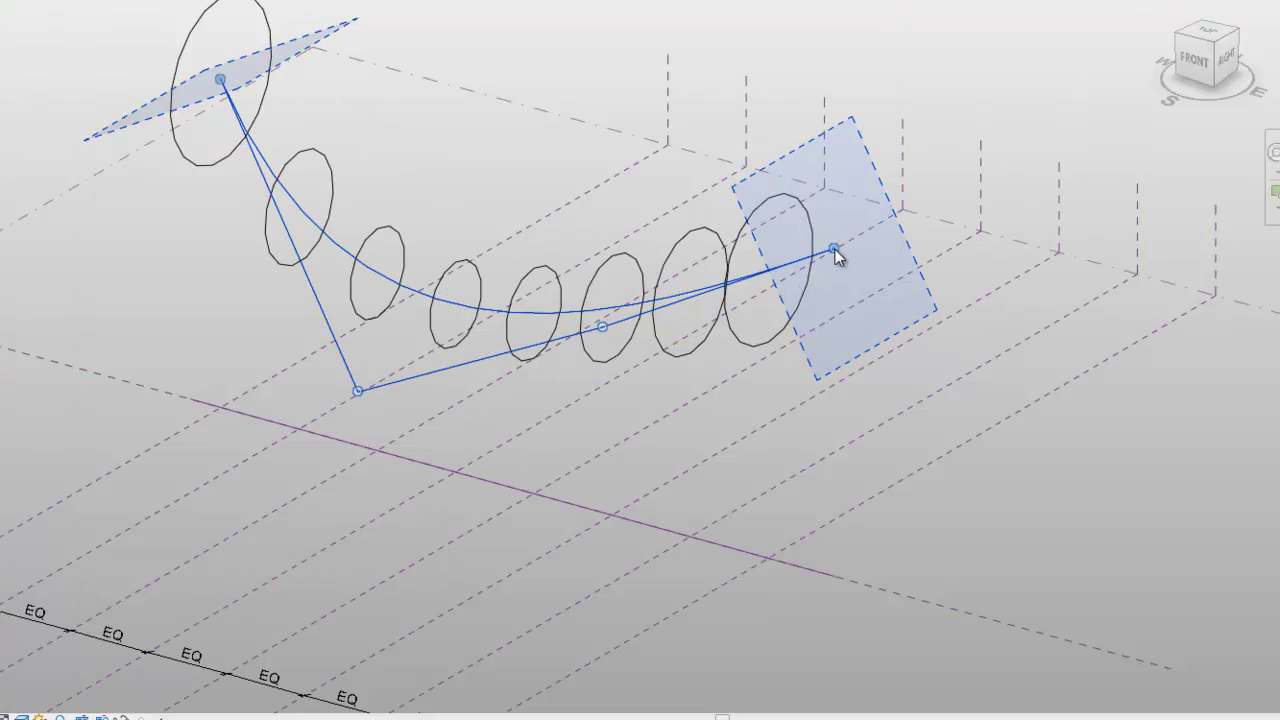
- Reshape the spline into a wave by lowering its far end, raising the second inner control point and pulling the first far down
{"action": "left_click_drag", "start_coordinate": [835, 249], "coordinate": [835, 370]}
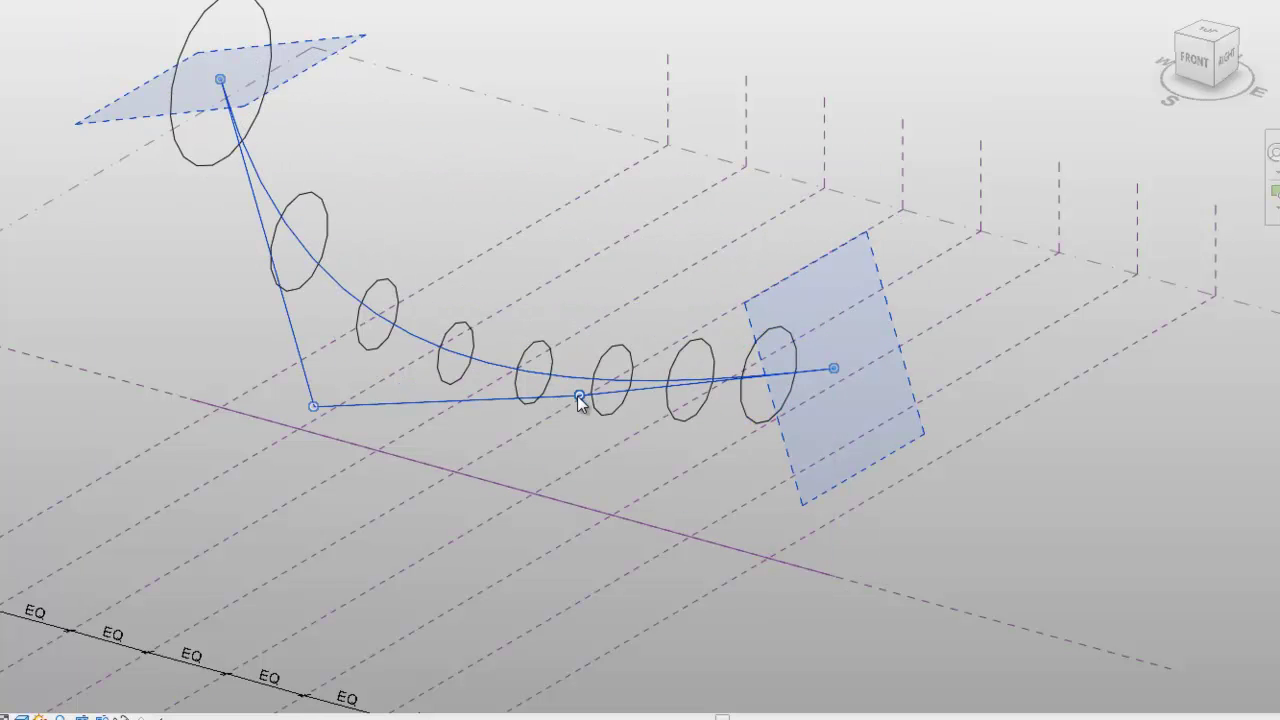
{"action": "left_click_drag", "start_coordinate": [577, 393], "coordinate": [586, 166]}
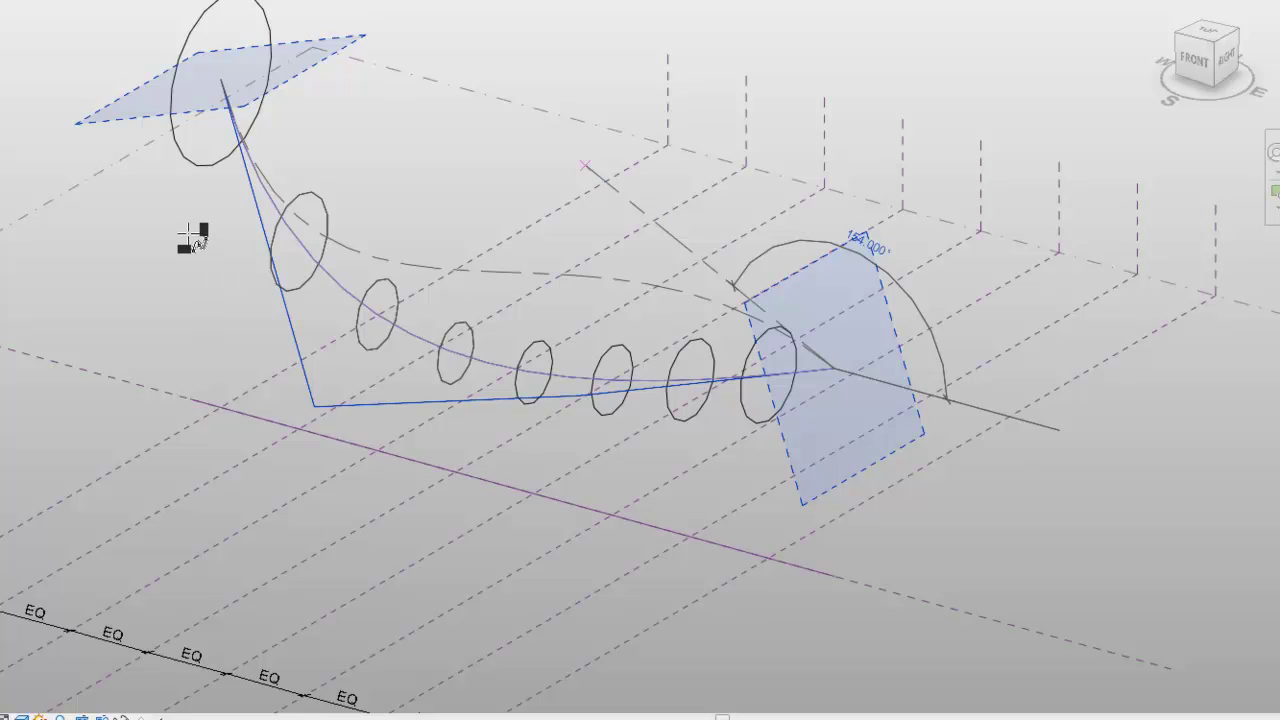
{"action": "left_click", "coordinate": [336, 240]}
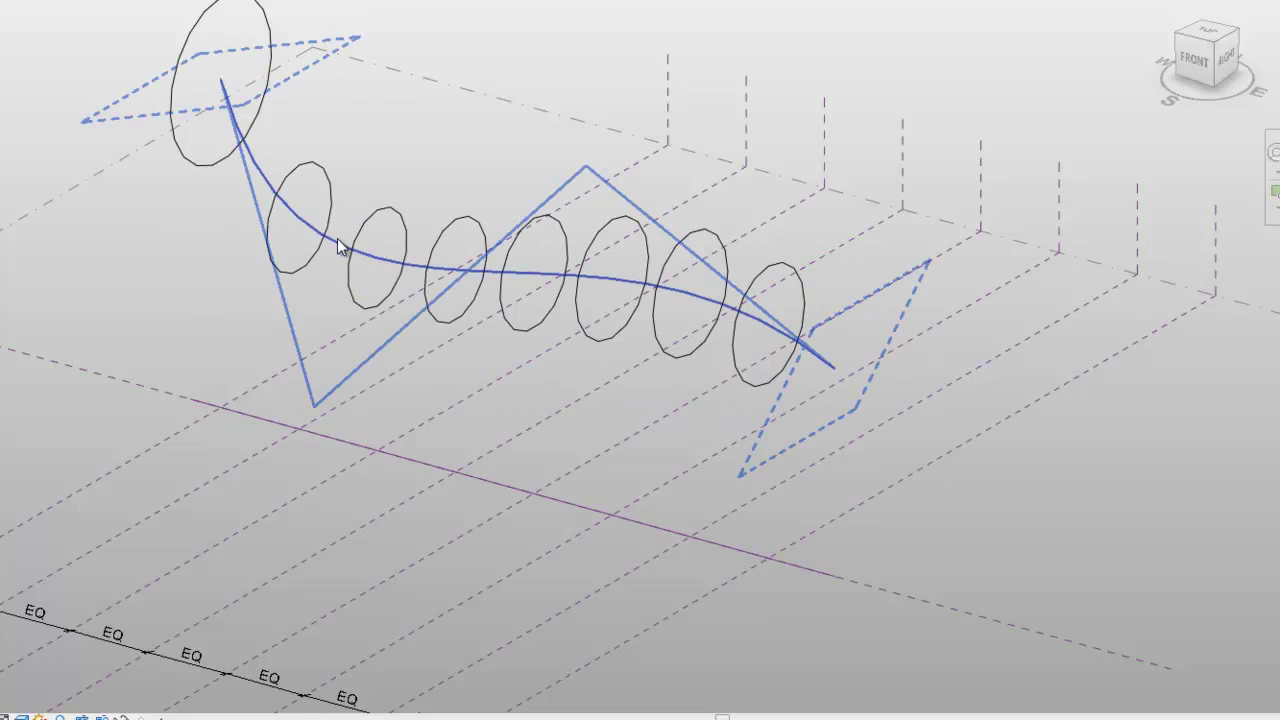
{"action": "left_click_drag", "start_coordinate": [313, 443], "coordinate": [145, 243]}
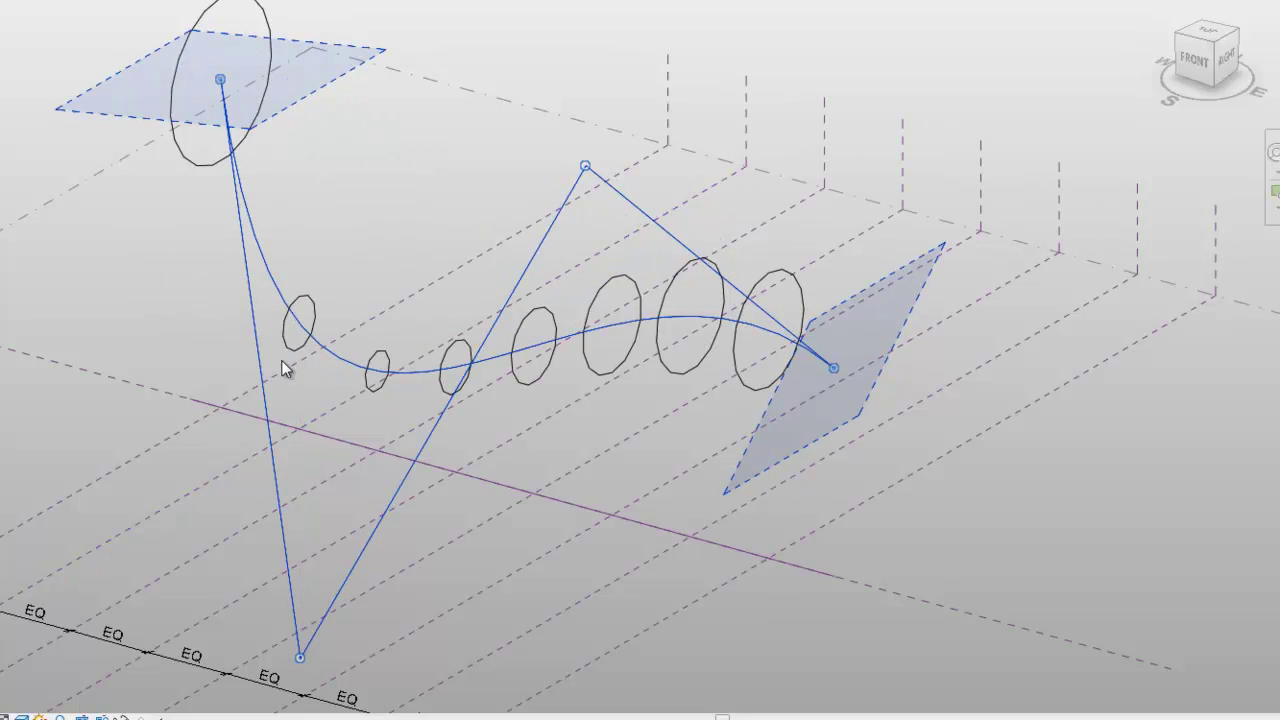
- Try to create a solid form through all eight circles along the wave-shaped spline
{"action": "left_click", "coordinate": [149, 286]}
{"action": "middle_click_drag", "start_coordinate": [149, 286], "coordinate": [124, 254], "text": "shift"}
{"action": "left_click", "coordinate": [236, 169]}
{"action": "key", "text": "Tab"}
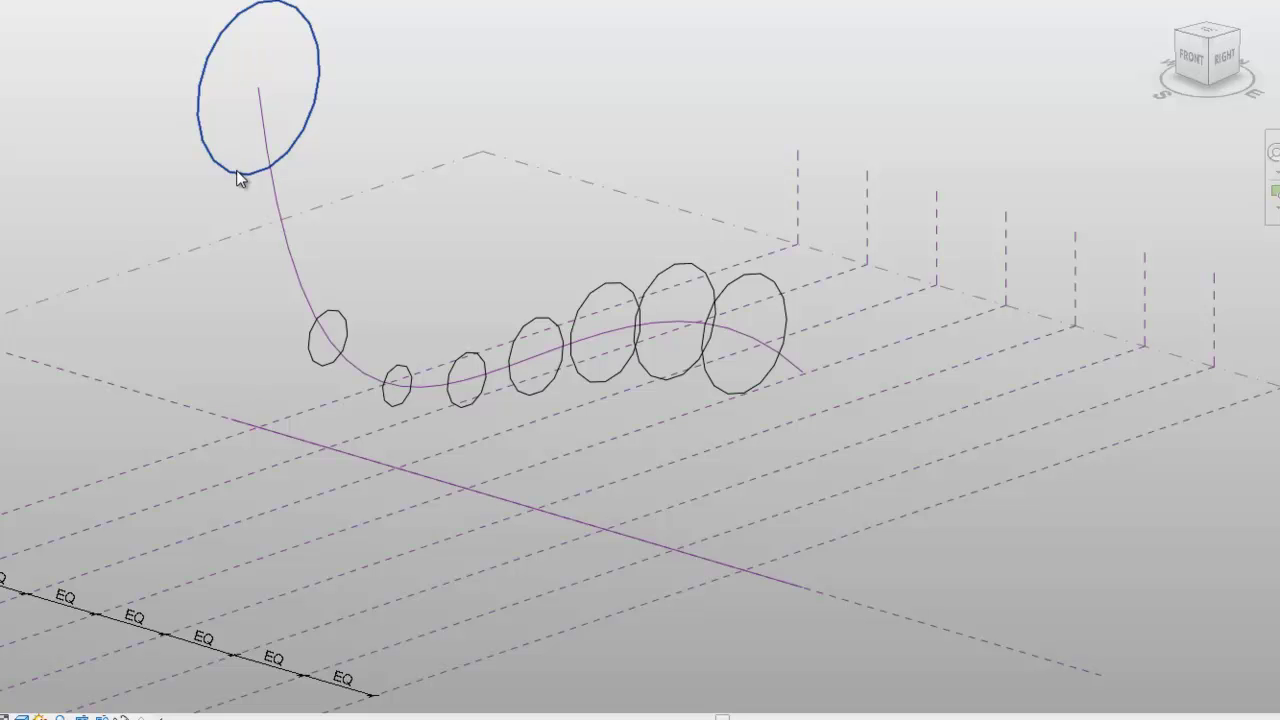
{"action": "key", "text": "Escape"}
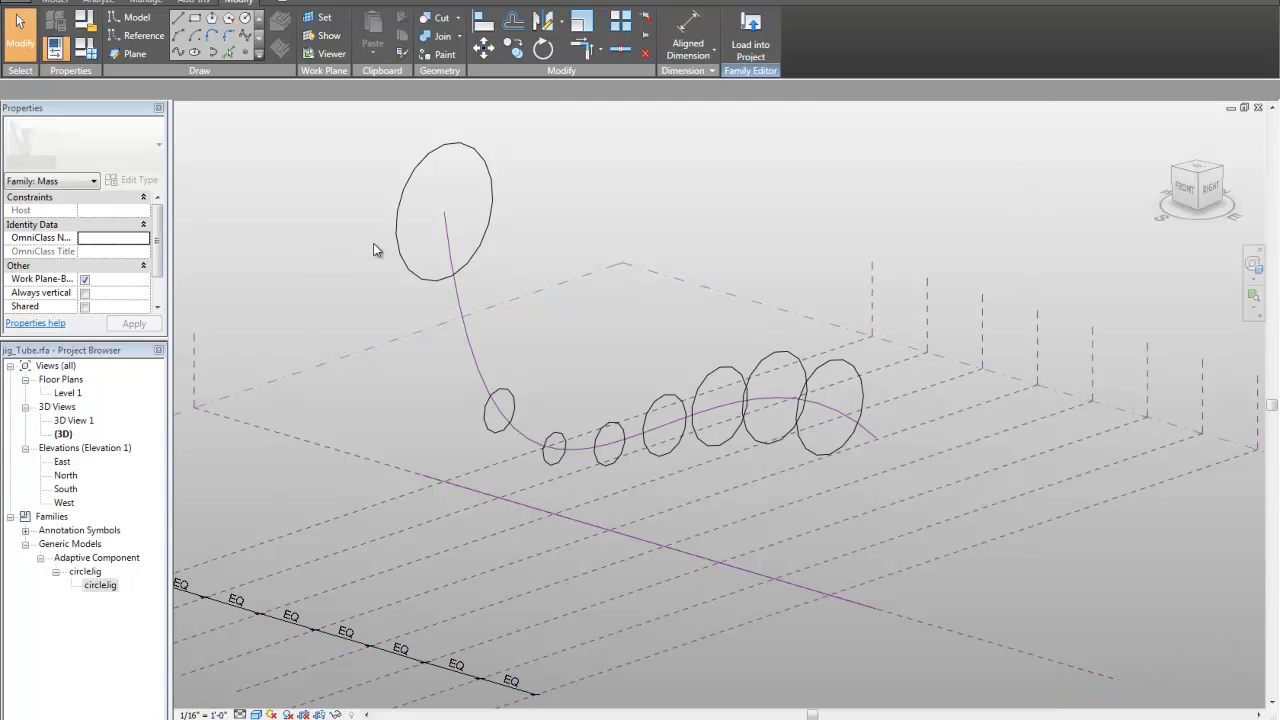
{"action": "left_click", "coordinate": [430, 282]}
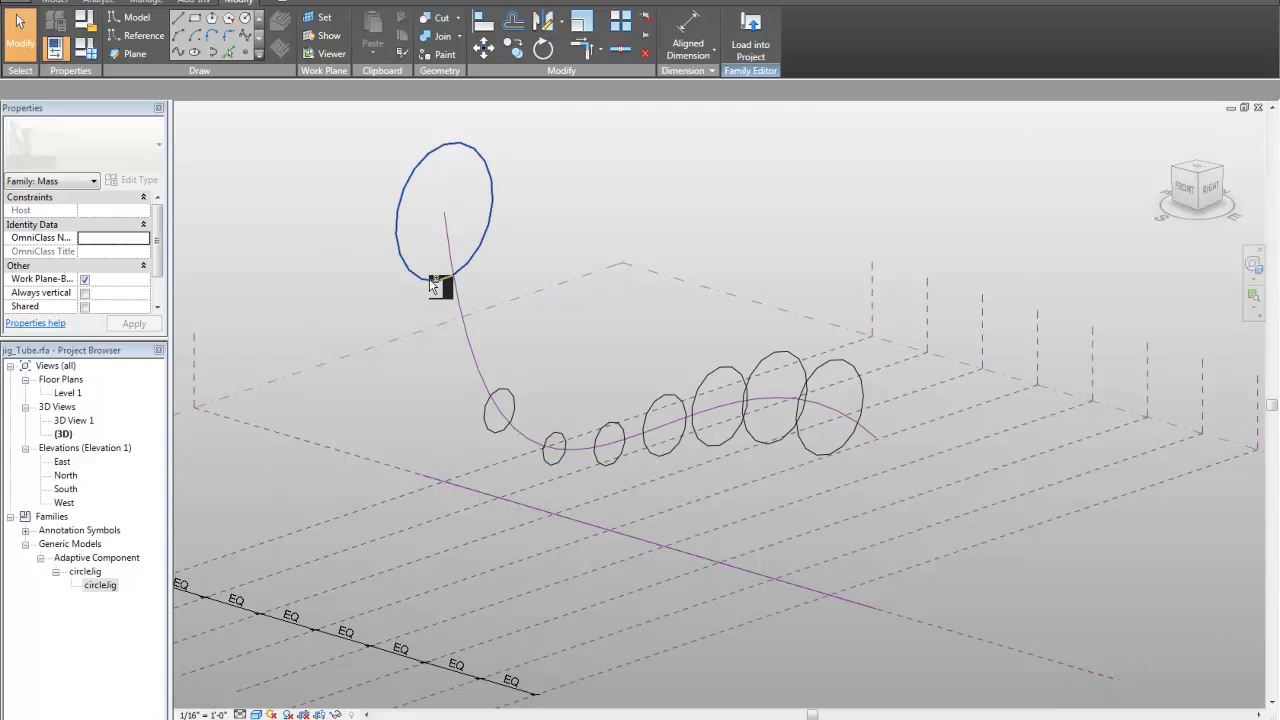
{"action": "left_click", "coordinate": [430, 282]}
{"action": "left_click", "coordinate": [488, 427]}
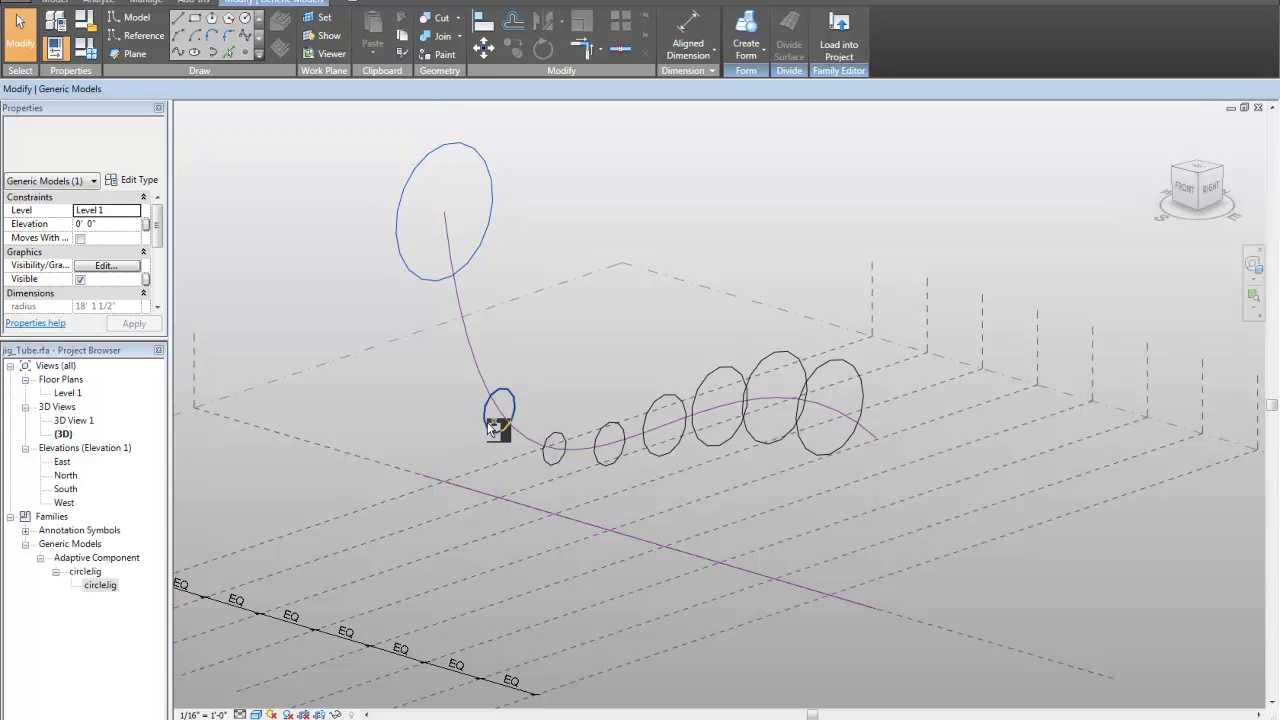
{"action": "left_click", "coordinate": [553, 447], "text": "ctrl"}
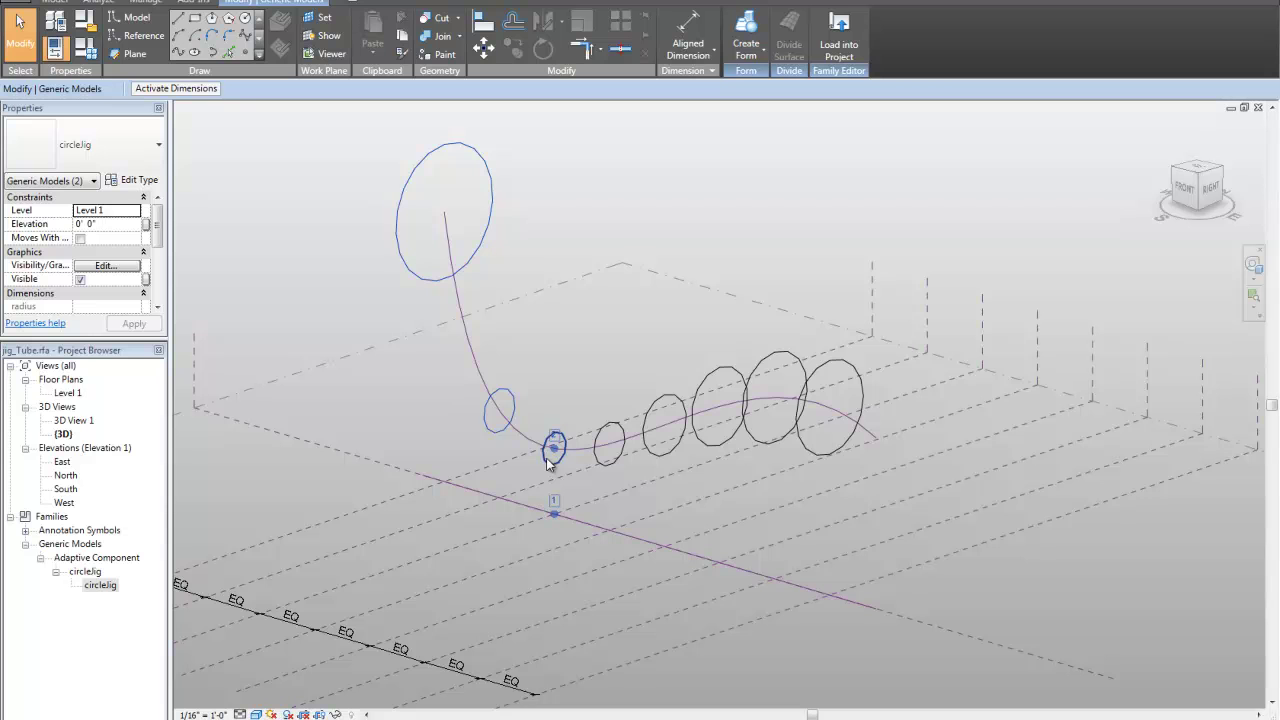
{"action": "left_click", "coordinate": [597, 457], "text": "ctrl"}
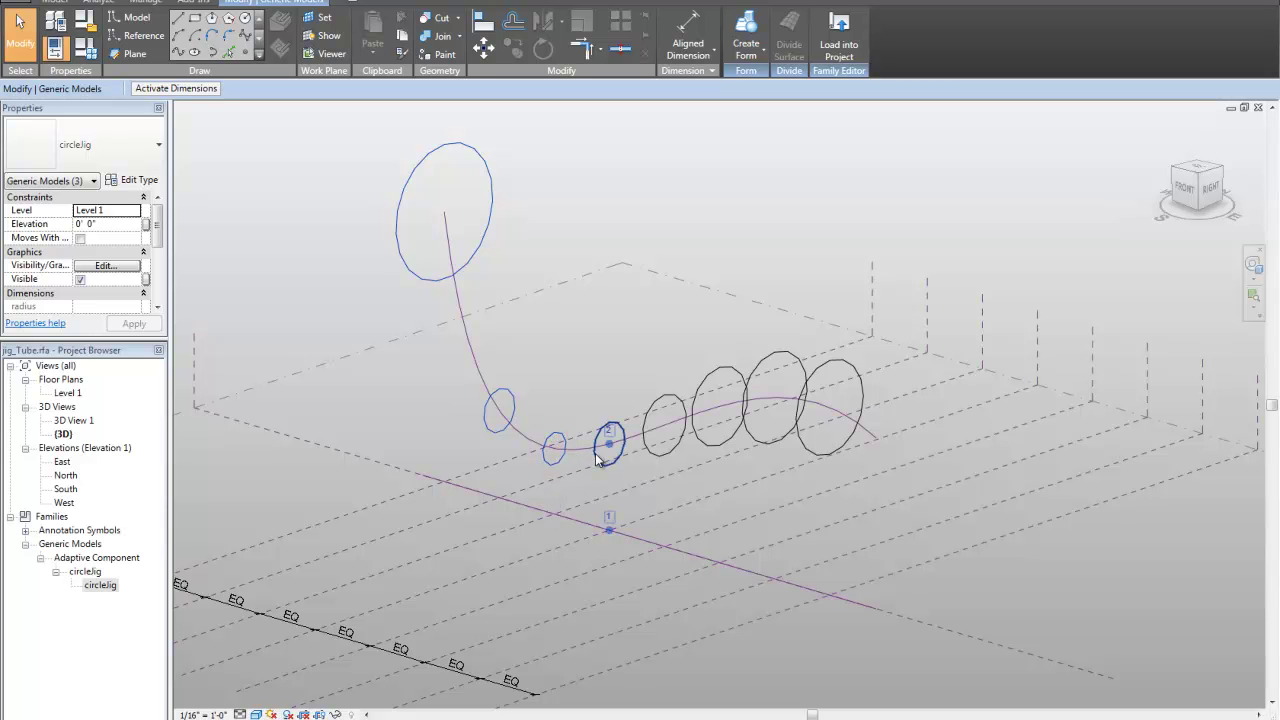
{"action": "left_click", "coordinate": [652, 451], "text": "ctrl"}
{"action": "left_click", "coordinate": [708, 444], "text": "ctrl"}
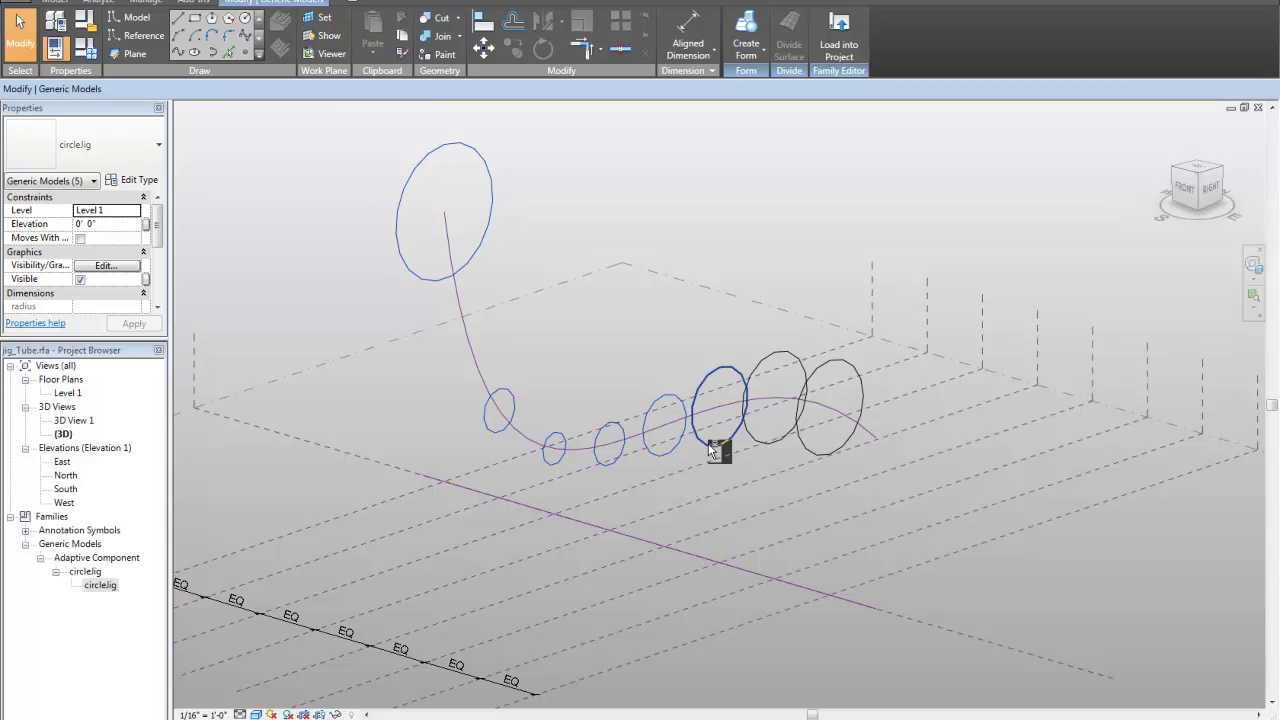
{"action": "left_click", "coordinate": [762, 444], "text": "ctrl"}
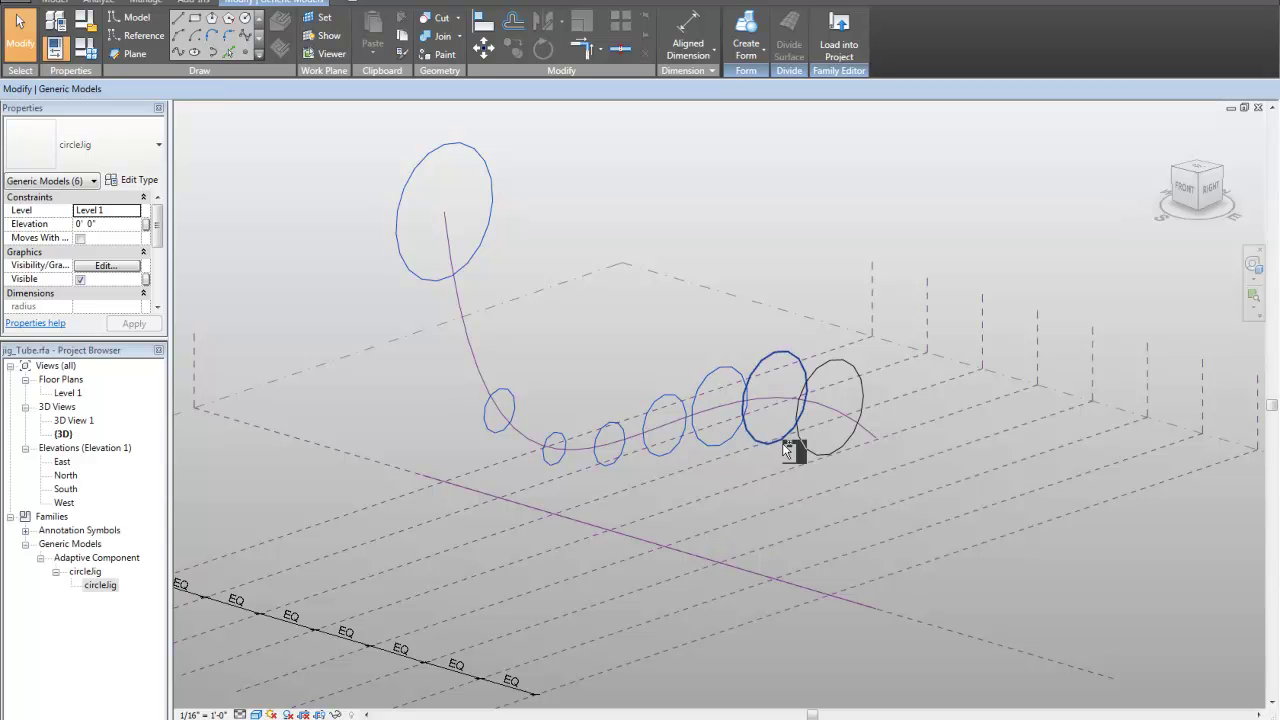
{"action": "left_click", "coordinate": [806, 447], "text": "ctrl"}
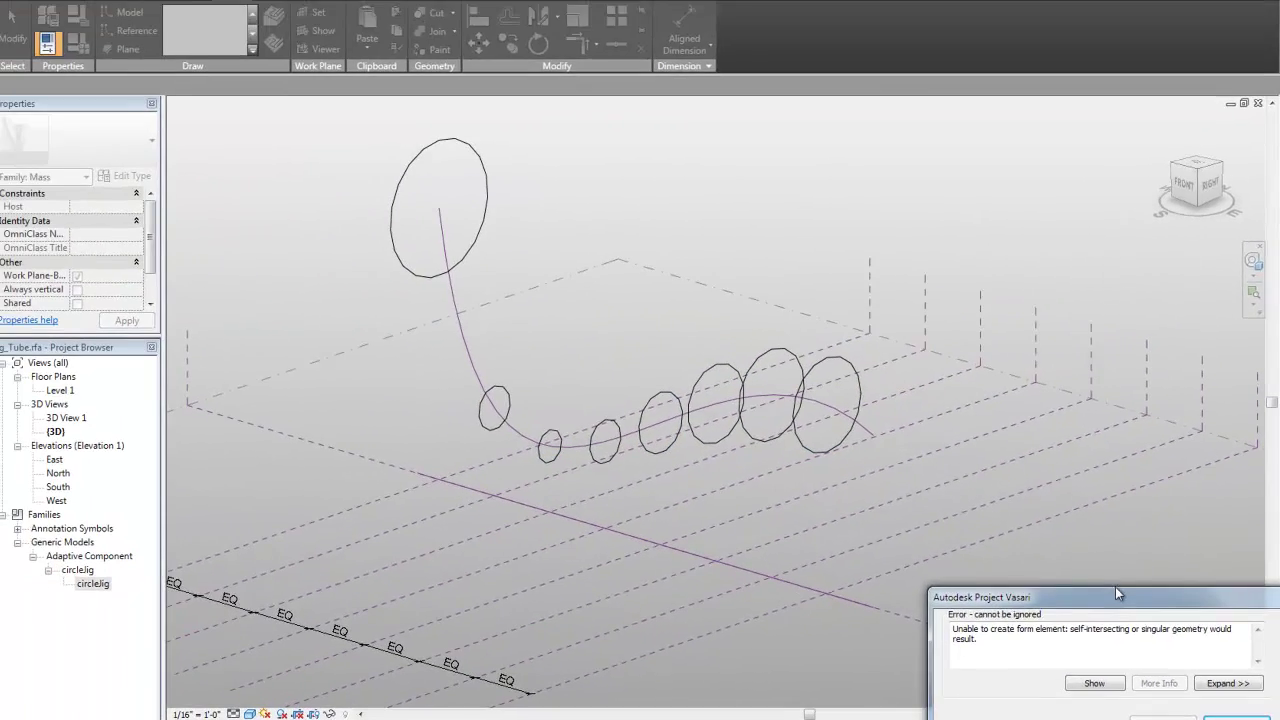
{"action": "left_click_drag", "start_coordinate": [1122, 595], "coordinate": [960, 493]}
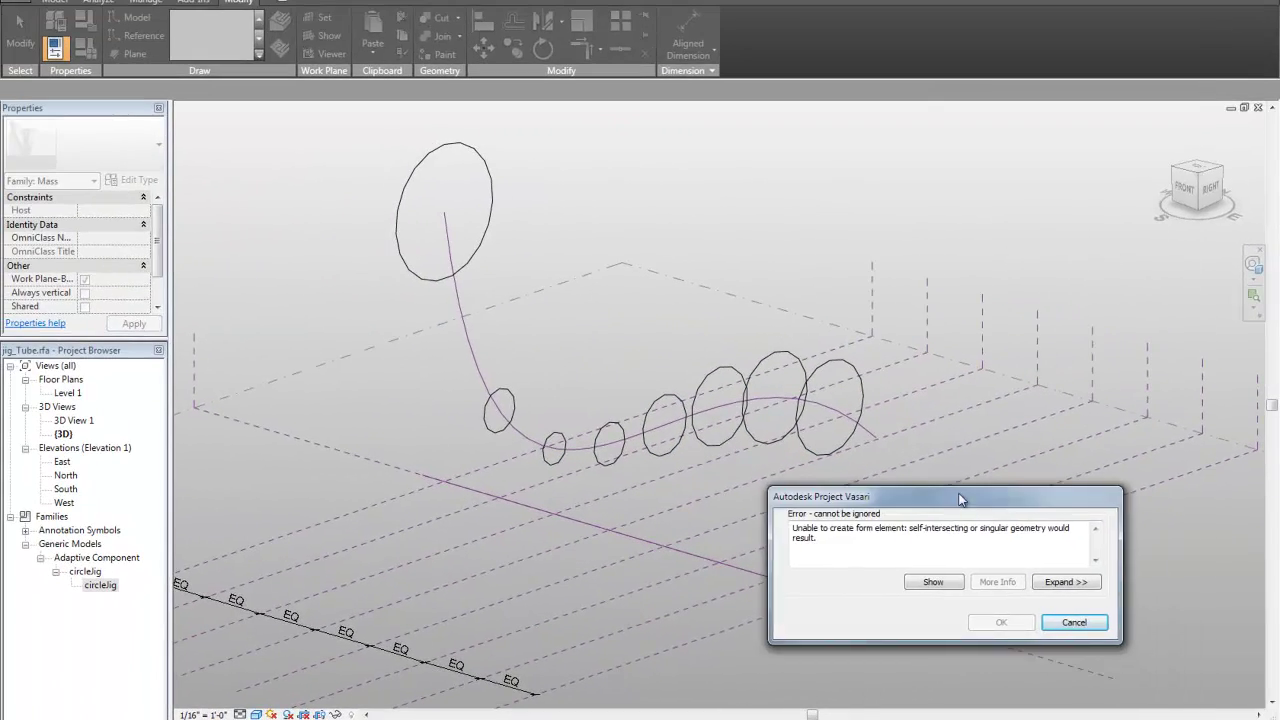
{"action": "left_click", "coordinate": [1071, 622]}
- Flatten the reference spline to a length of about 162' by raising its first inner control point well above the base line
{"action": "left_click", "coordinate": [522, 432]}
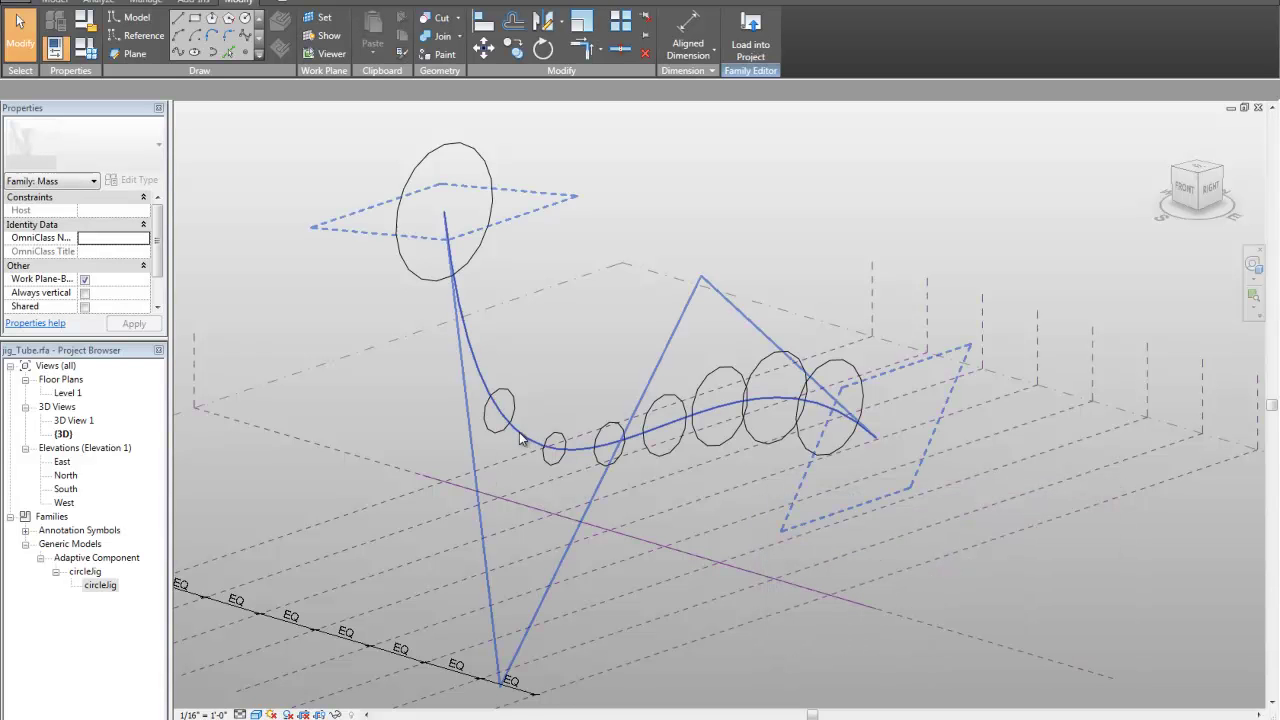
{"action": "left_click", "coordinate": [502, 681]}
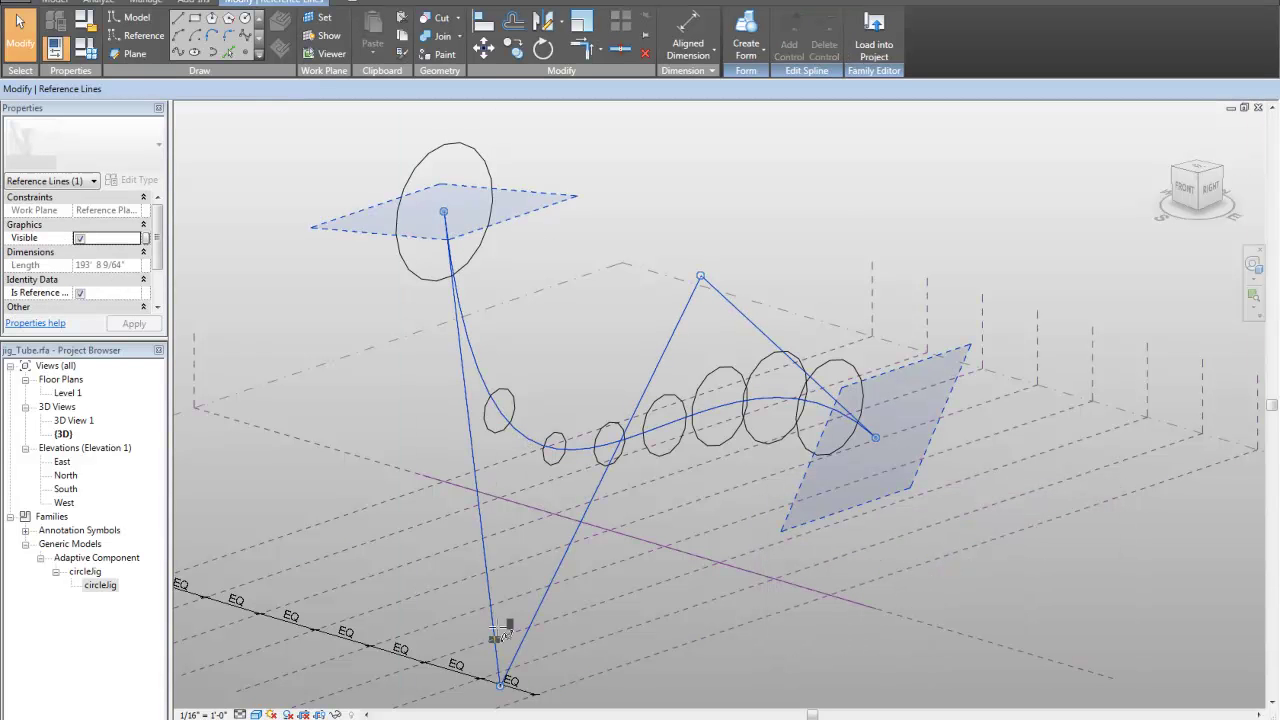
{"action": "left_click_drag", "start_coordinate": [446, 414], "coordinate": [440, 414]}
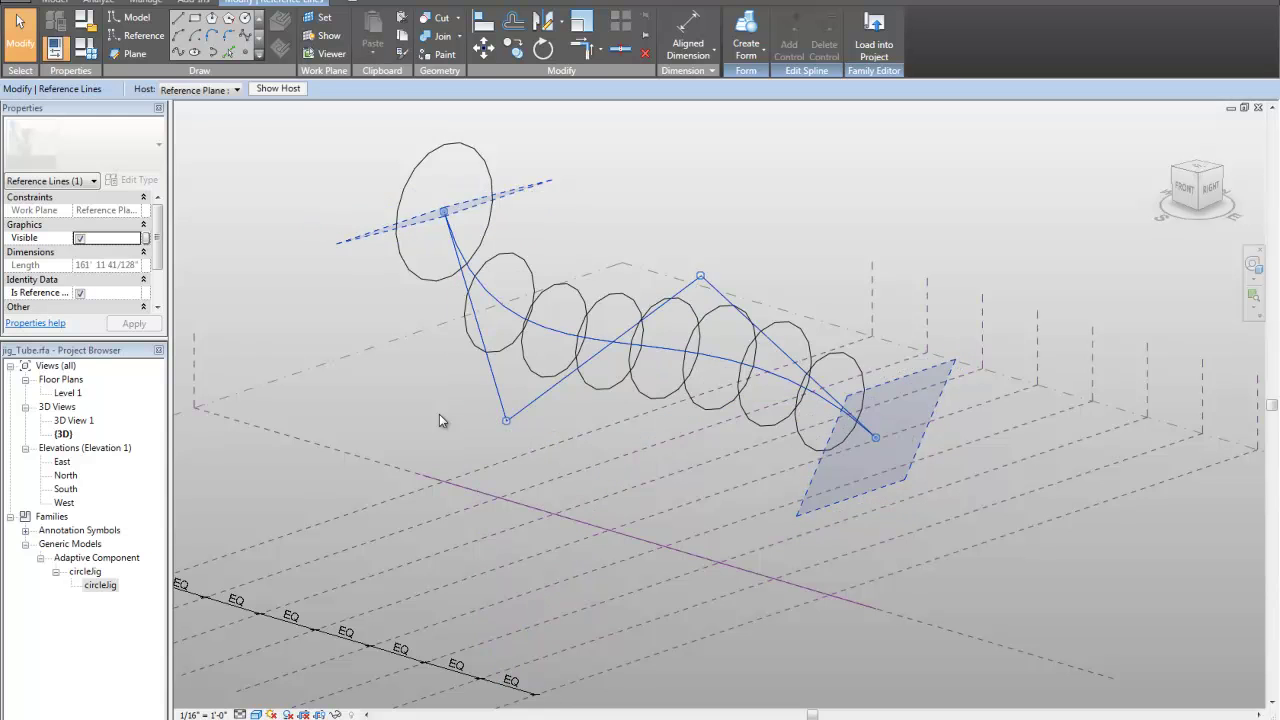
{"action": "left_click", "coordinate": [442, 414]}
{"action": "left_click", "coordinate": [339, 162]}
{"action": "left_click", "coordinate": [339, 168]}
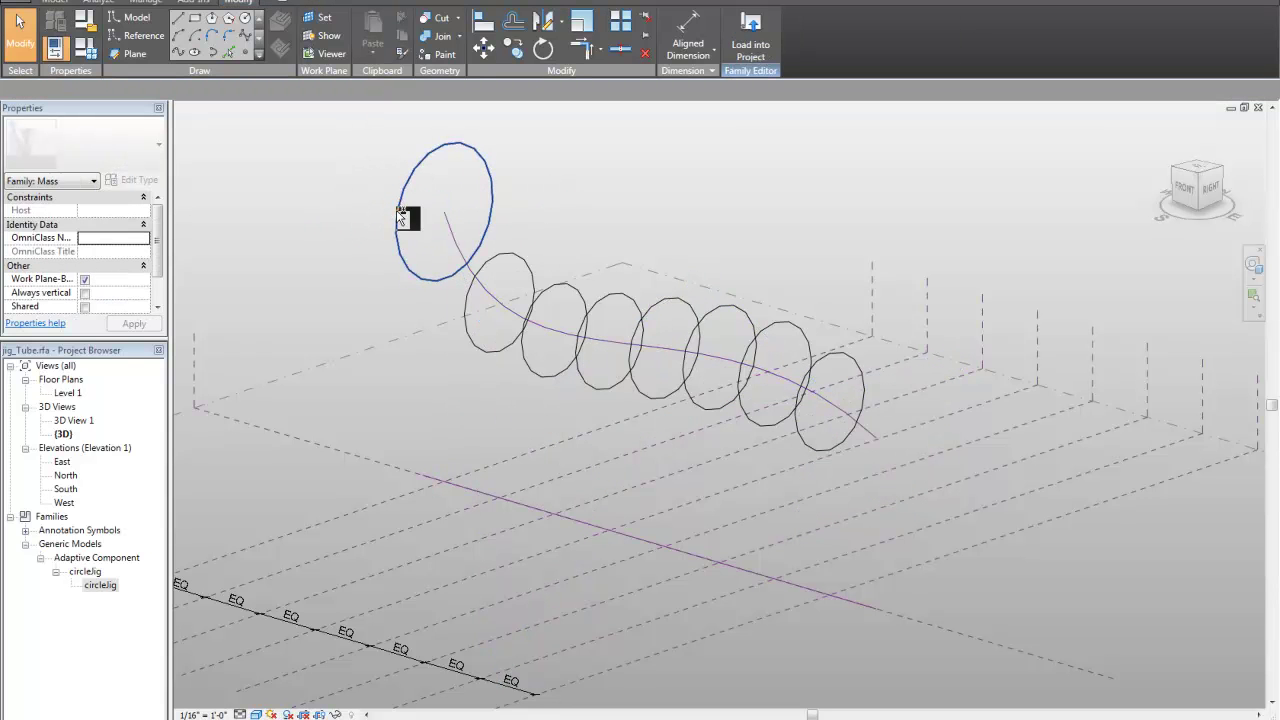
- Create a solid tube form through all eight circles along the flattened spline
{"action": "left_click", "coordinate": [470, 325]}
{"action": "left_click", "coordinate": [530, 372], "text": "ctrl"}
{"action": "left_click", "coordinate": [589, 388], "text": "ctrl"}
{"action": "left_click", "coordinate": [637, 392], "text": "ctrl"}
{"action": "left_click", "coordinate": [714, 325], "text": "ctrl"}
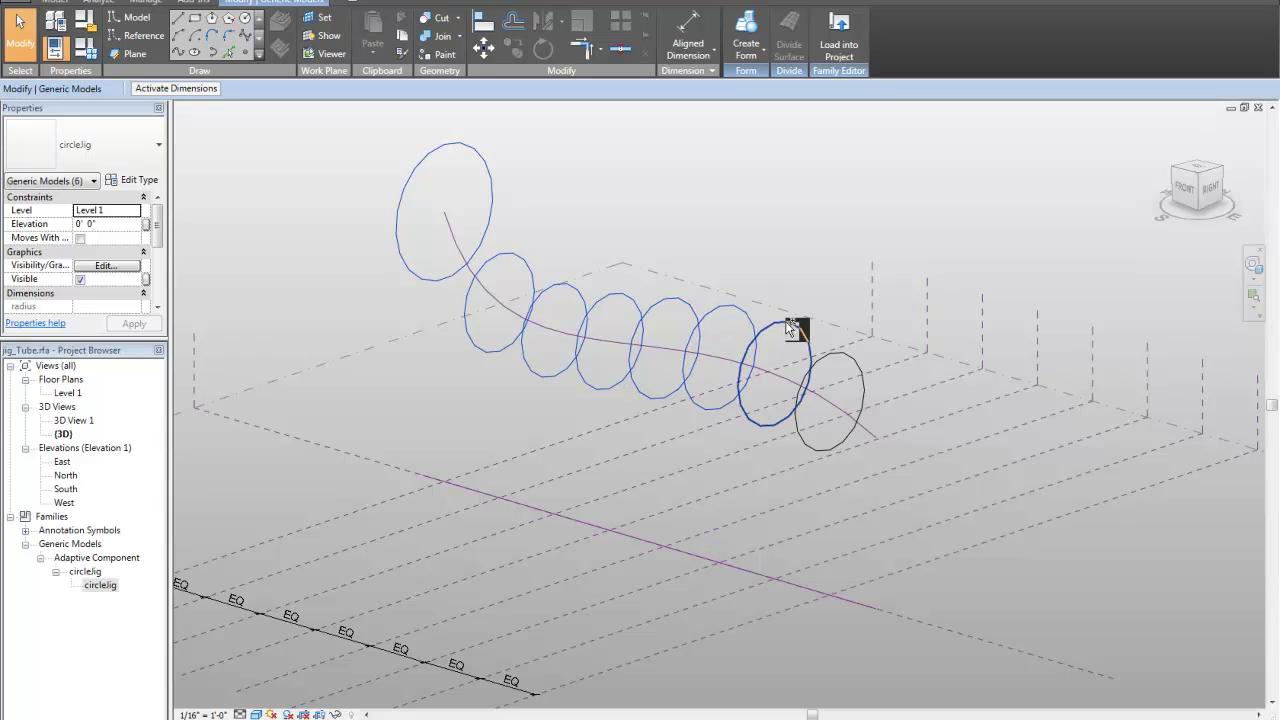
{"action": "left_click", "coordinate": [847, 362], "text": "ctrl"}
{"action": "left_click", "coordinate": [847, 362], "text": "ctrl"}
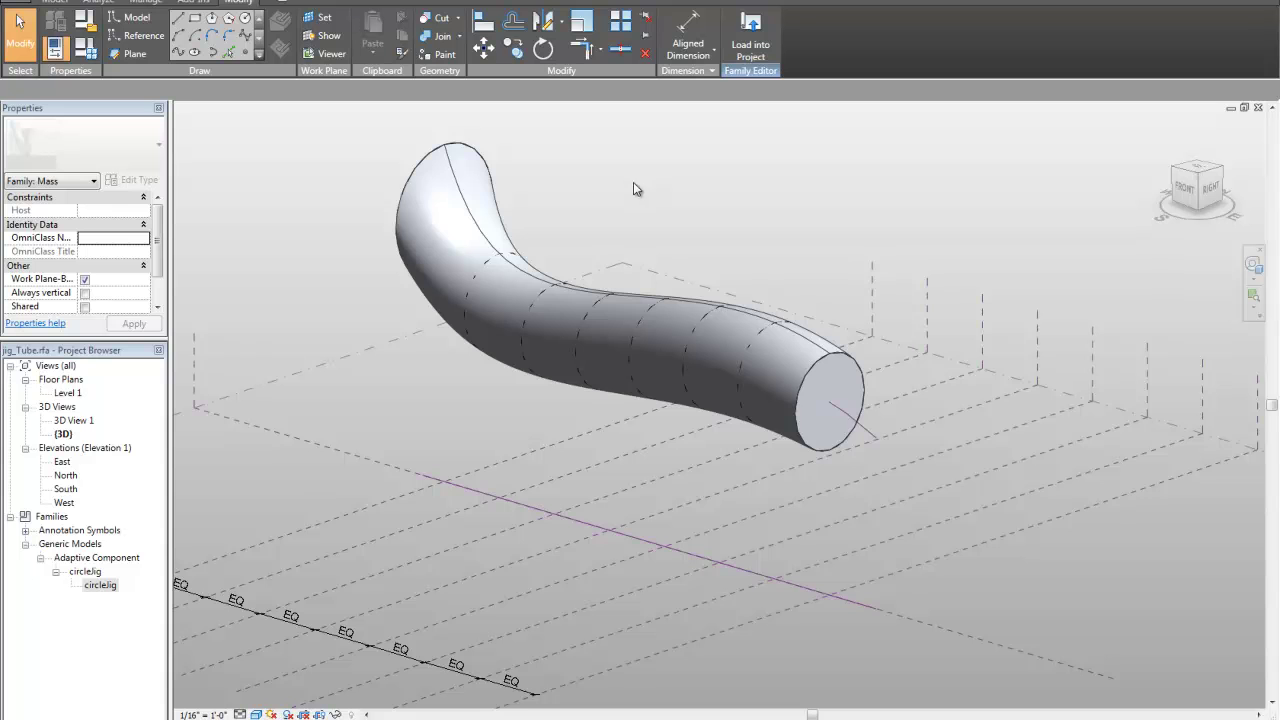
- Show the tube in wireframe and bend its spline to about 181' by lowering the first inner control point and raising the second
{"action": "middle_click_drag", "start_coordinate": [365, 391], "coordinate": [408, 378], "text": "shift"}
{"action": "key", "text": "w"}
{"action": "key", "text": "f"}
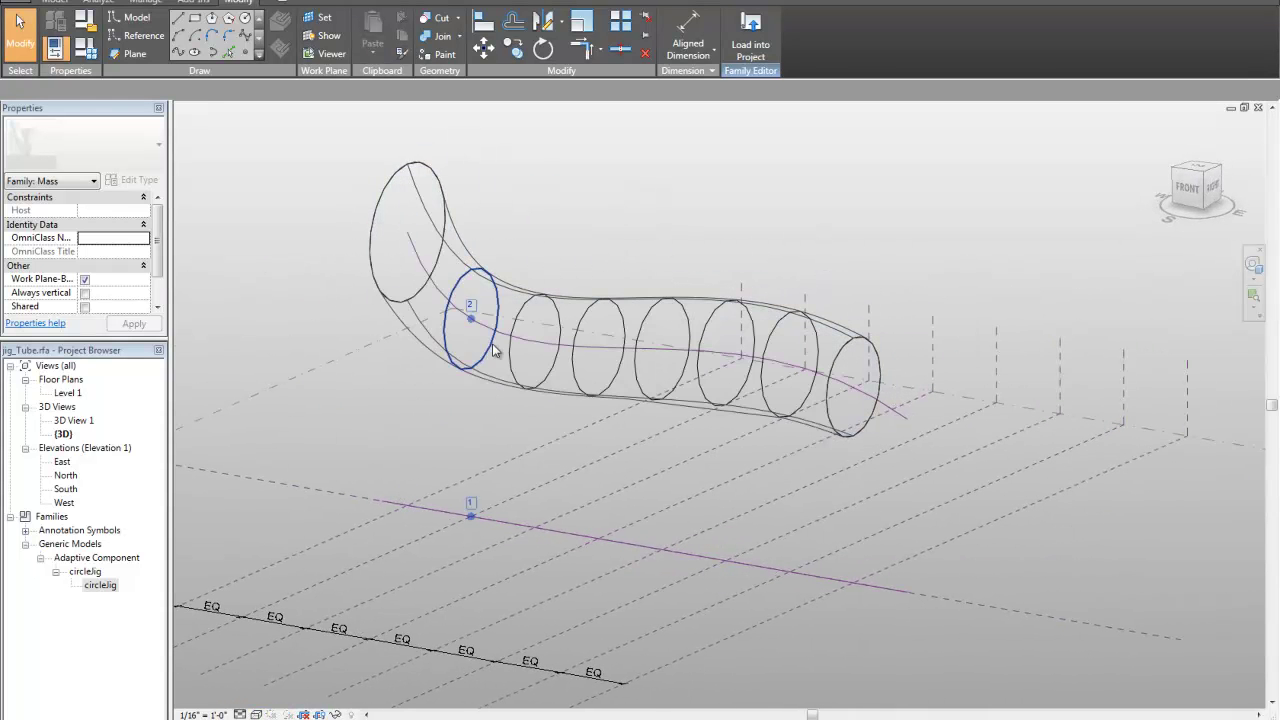
{"action": "left_click", "coordinate": [502, 336]}
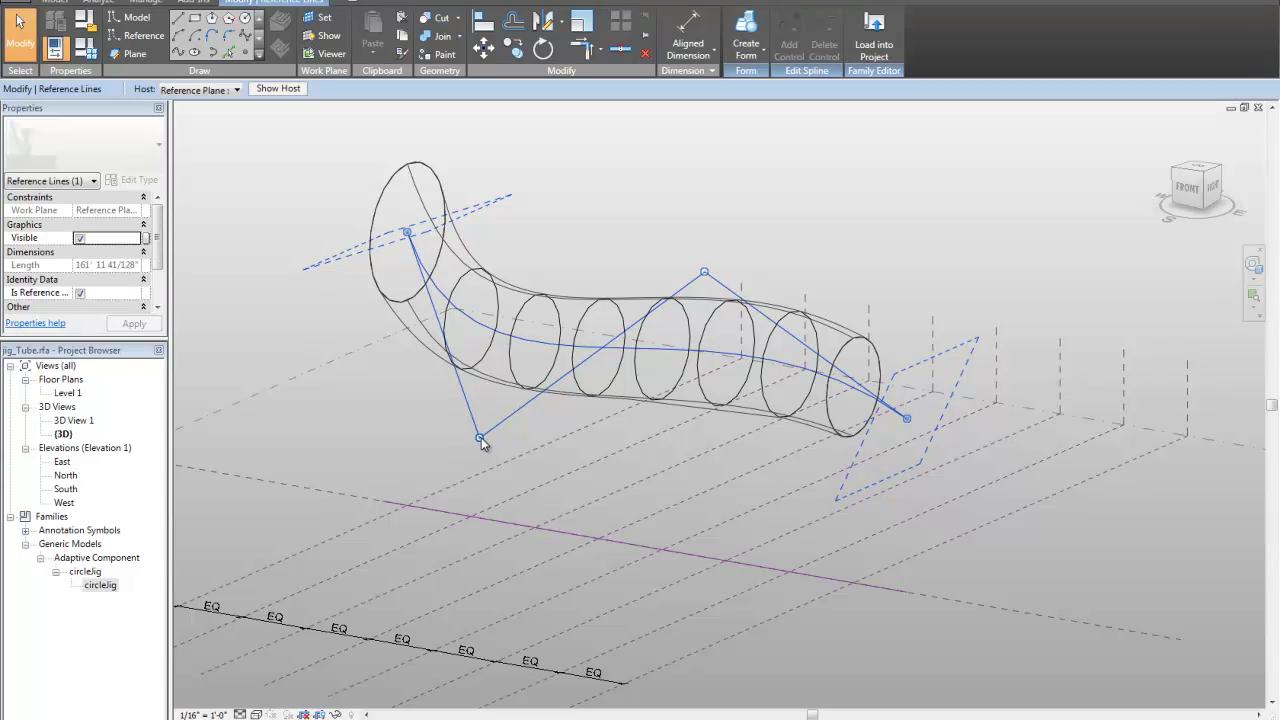
{"action": "left_click_drag", "start_coordinate": [481, 439], "coordinate": [473, 598]}
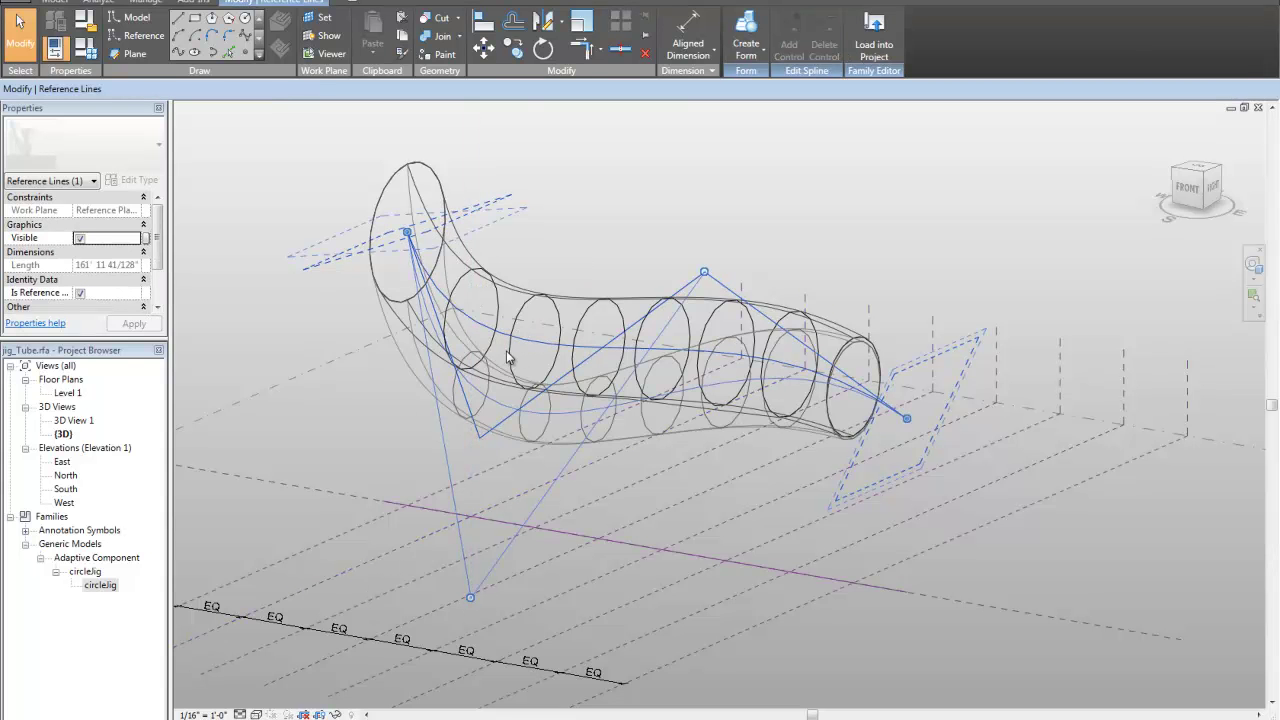
{"action": "left_click_drag", "start_coordinate": [708, 274], "coordinate": [712, 187]}
{"action": "left_click", "coordinate": [514, 497]}
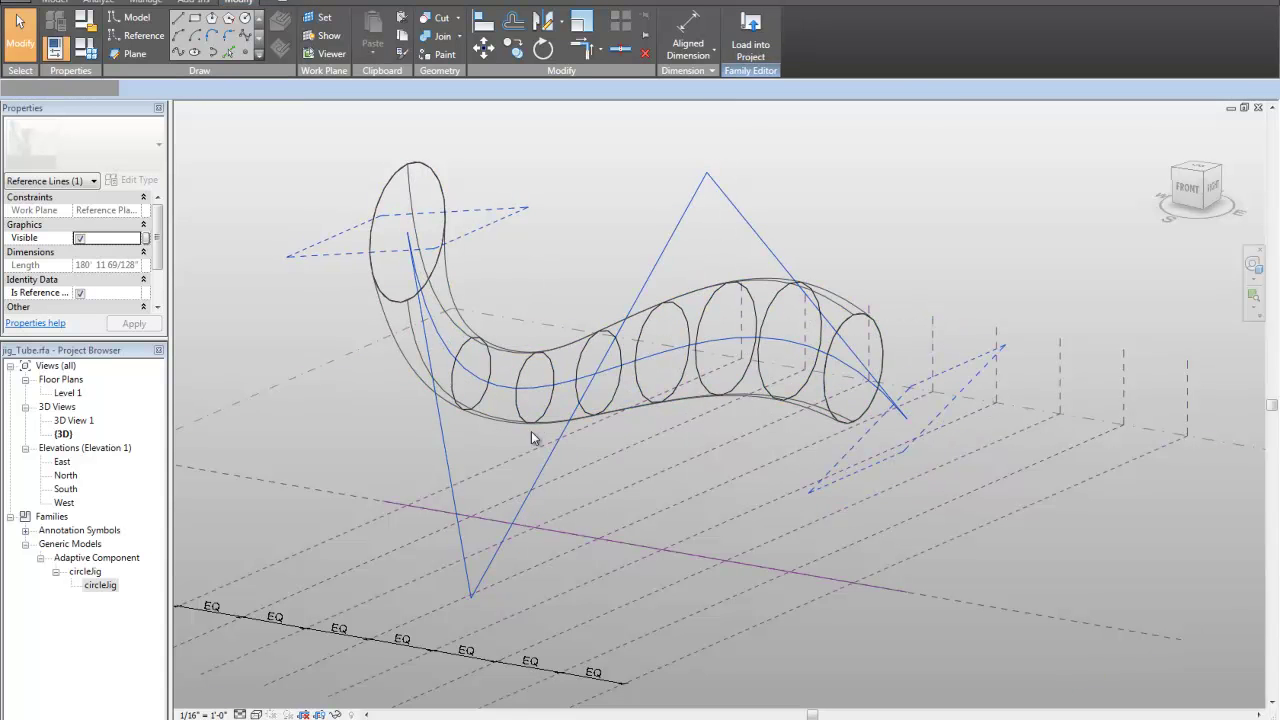
- Try to deepen the tube's dip by pulling the spline's first inner control point much further down
{"action": "left_click", "coordinate": [506, 385]}
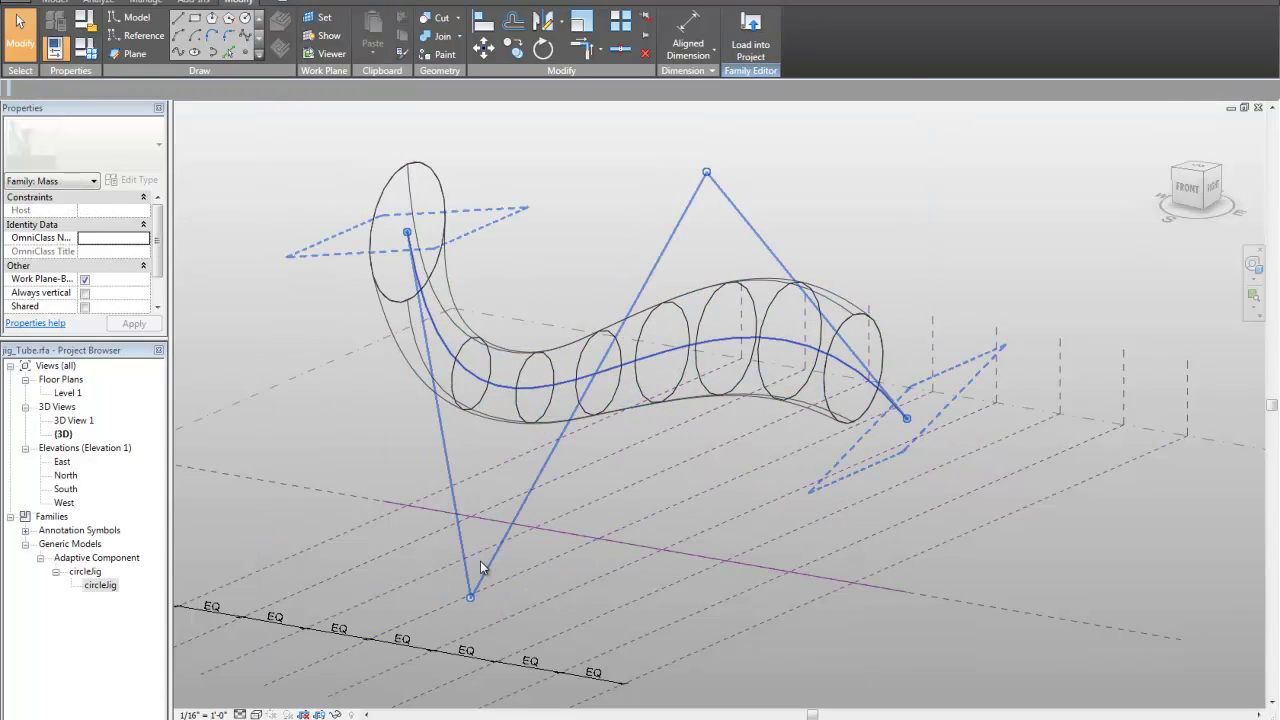
{"action": "left_click_drag", "start_coordinate": [472, 610], "coordinate": [565, 630]}
{"action": "left_click_drag", "start_coordinate": [420, 440], "coordinate": [396, 422]}
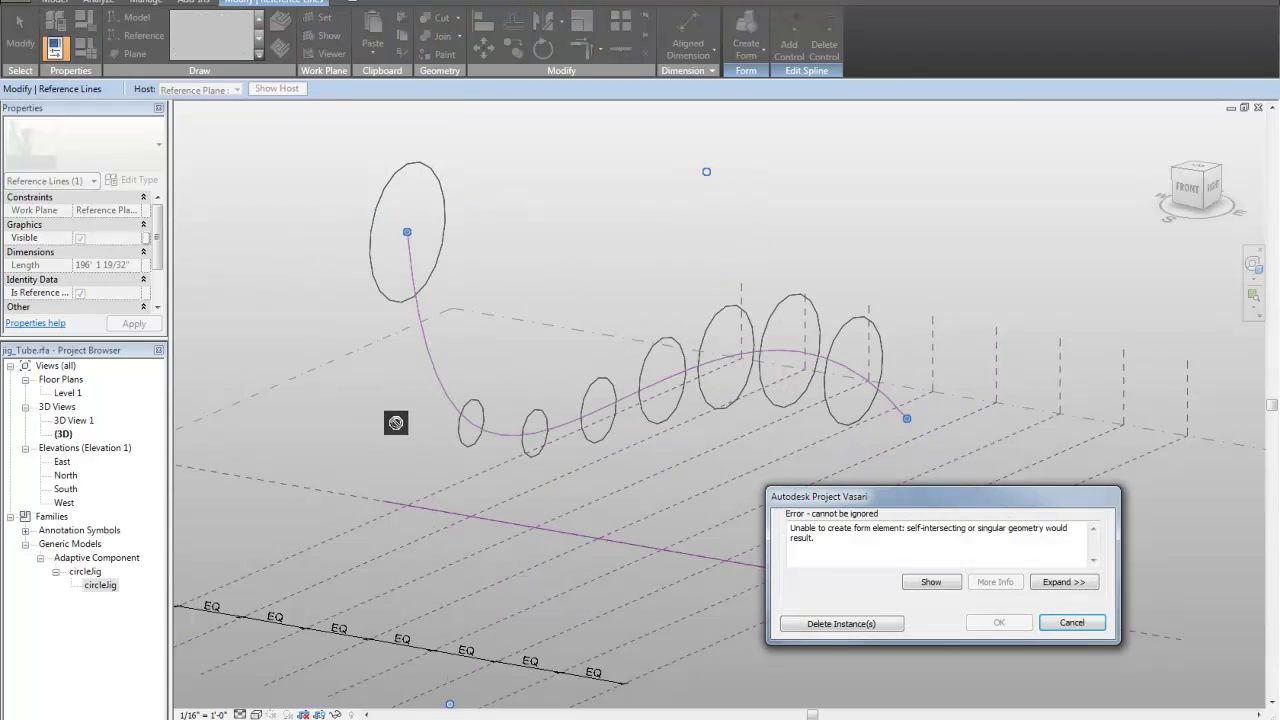
{"action": "left_click", "coordinate": [1071, 623]}
- Lower the spline's first inner control point moderately and shift it towards the tube's lower end, lengthening the spline to about 185'
{"action": "middle_click_drag", "start_coordinate": [409, 409], "coordinate": [522, 389], "text": "shift"}
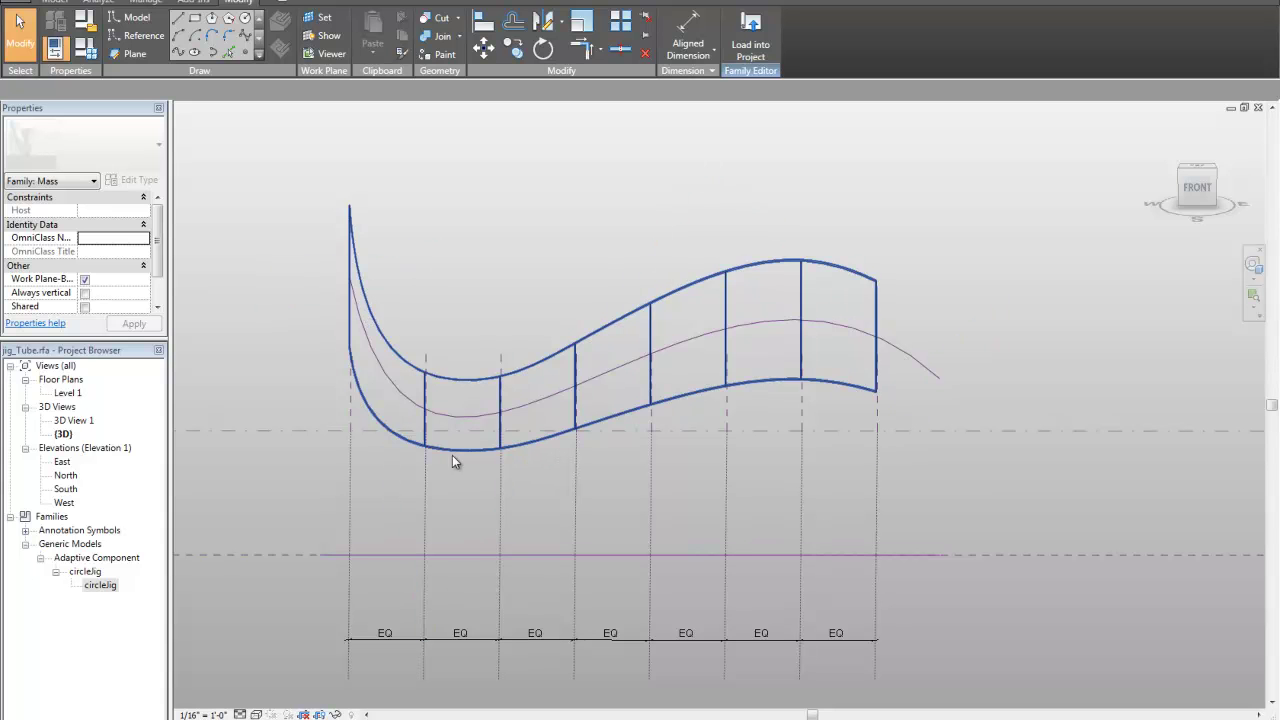
{"action": "left_click", "coordinate": [523, 402]}
{"action": "middle_click_drag", "start_coordinate": [549, 326], "coordinate": [390, 350], "text": "shift"}
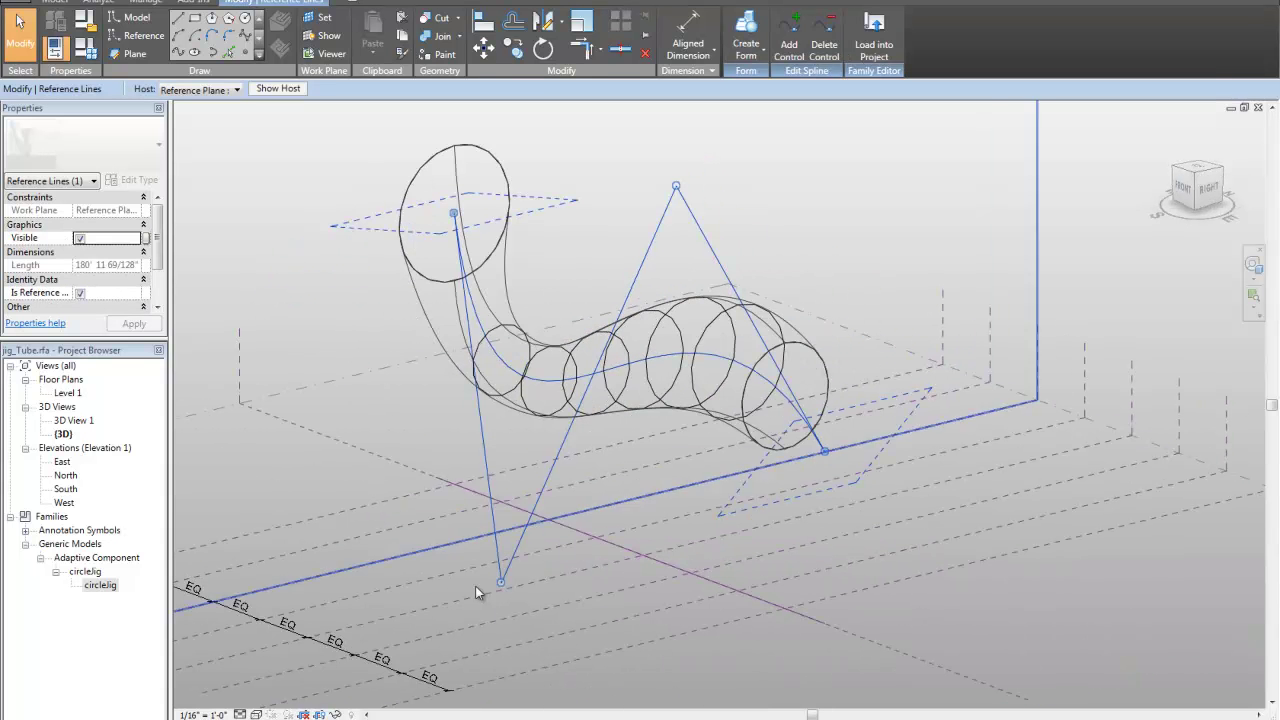
{"action": "left_click_drag", "start_coordinate": [497, 581], "coordinate": [553, 668]}
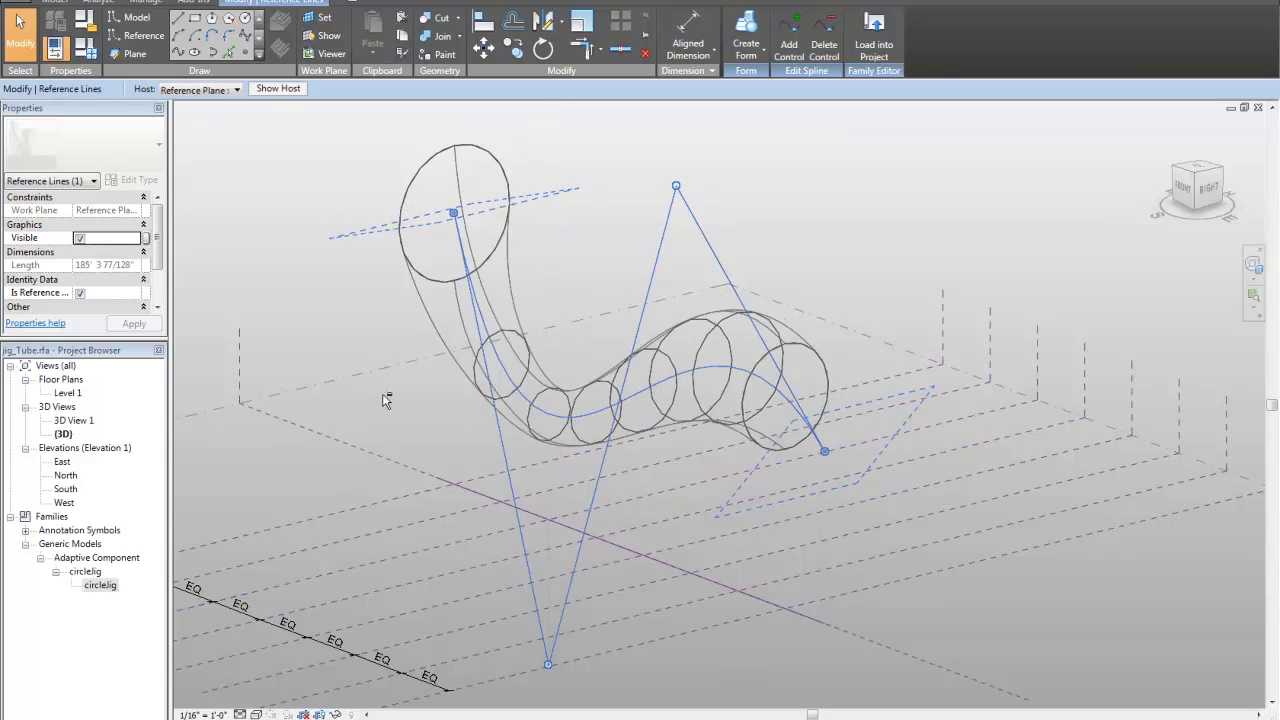
- Deselect the spline and return the reshaped tube to shaded display
{"action": "mouse_move", "coordinate": [394, 406]}
{"action": "middle_mouse_down", "text": "shift"}
{"action": "mouse_move", "coordinate": [600, 369]}
{"action": "mouse_move", "coordinate": [431, 449]}
{"action": "mouse_move", "coordinate": [355, 442]}
{"action": "middle_mouse_up", "text": "shift"}
{"action": "left_click", "coordinate": [352, 414]}
{"action": "key", "text": "s"}
{"action": "key", "text": "d"}
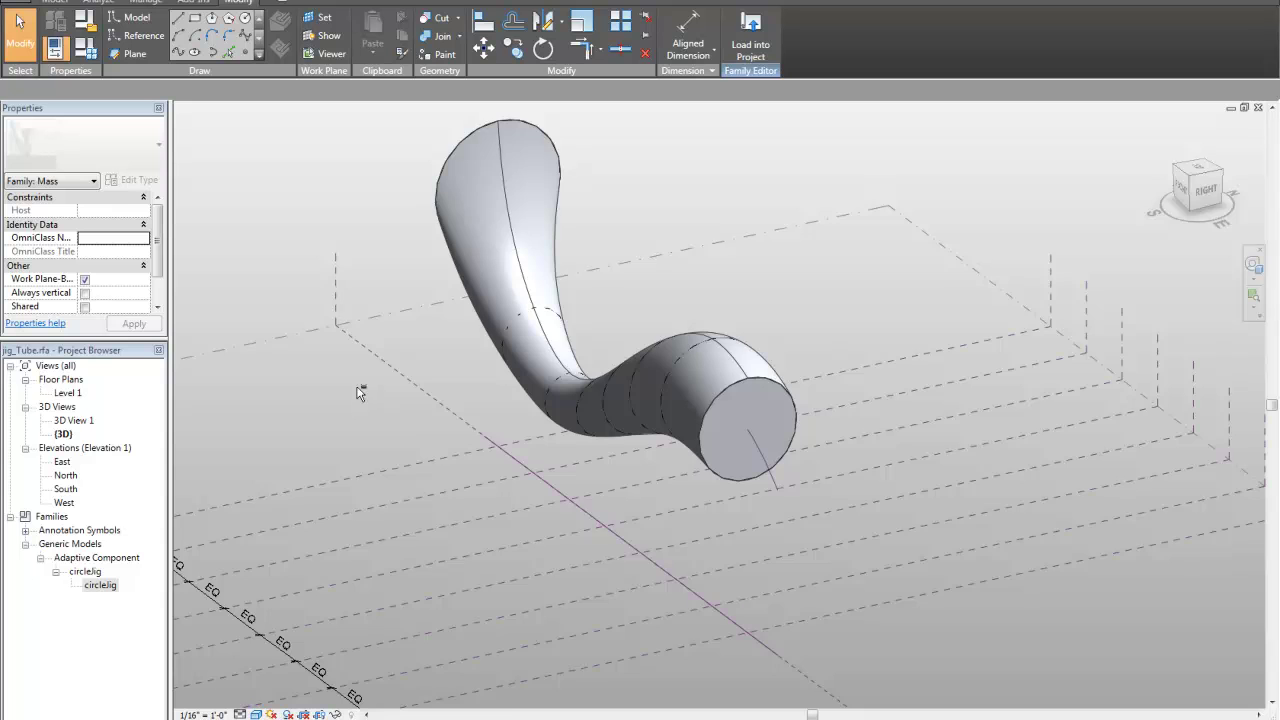
{"action": "middle_click_drag", "start_coordinate": [360, 393], "coordinate": [470, 381], "text": "shift"}
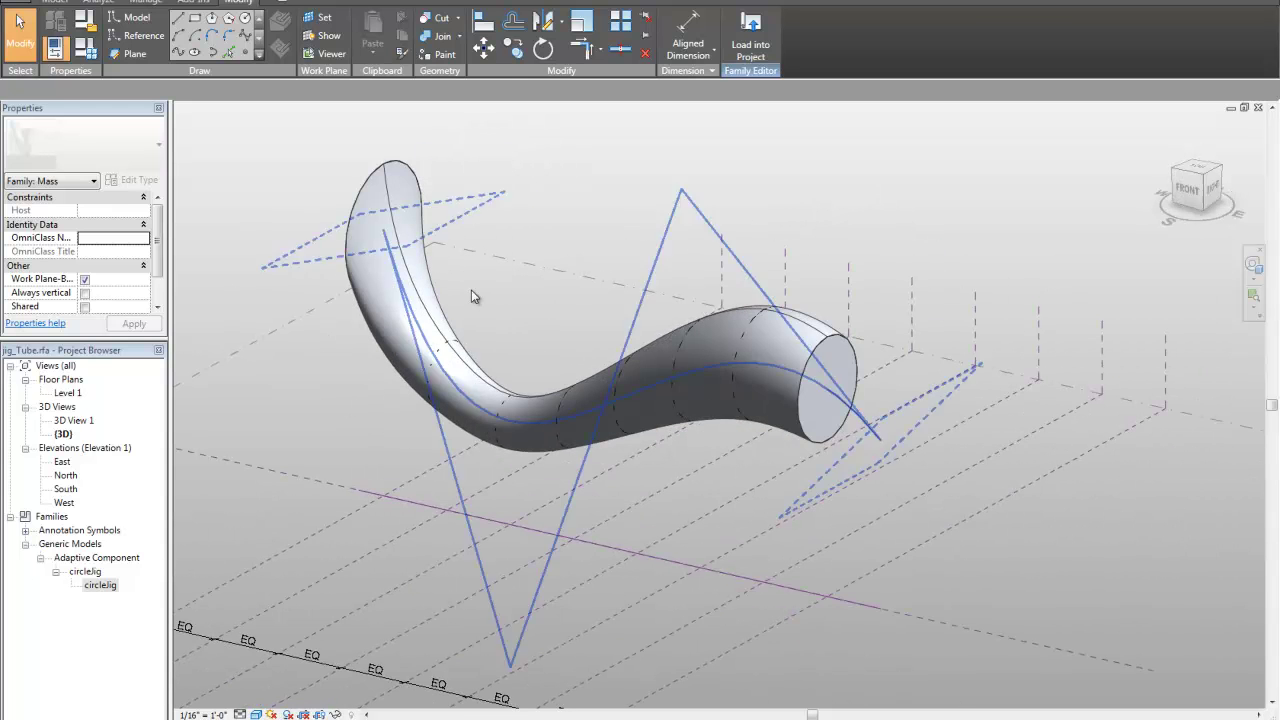